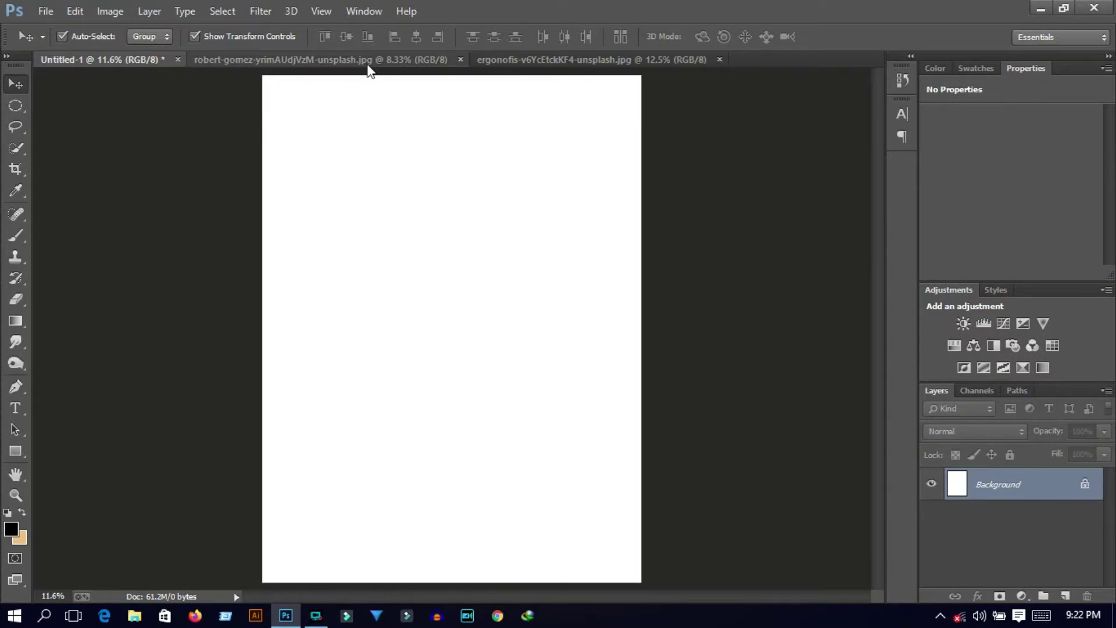
Brighten the city skyline photo by raising the Curves midpoint.
left_click(368, 60)
left_click(110, 11)
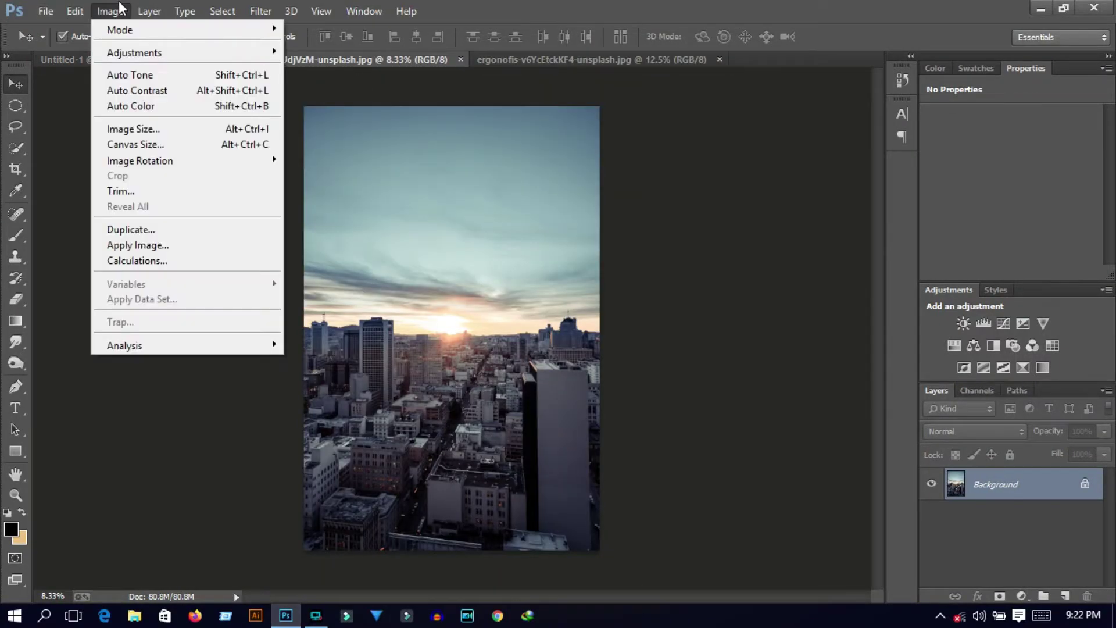
left_click(328, 87)
left_click_drag(847, 231, 842, 219)
left_click(1029, 80)
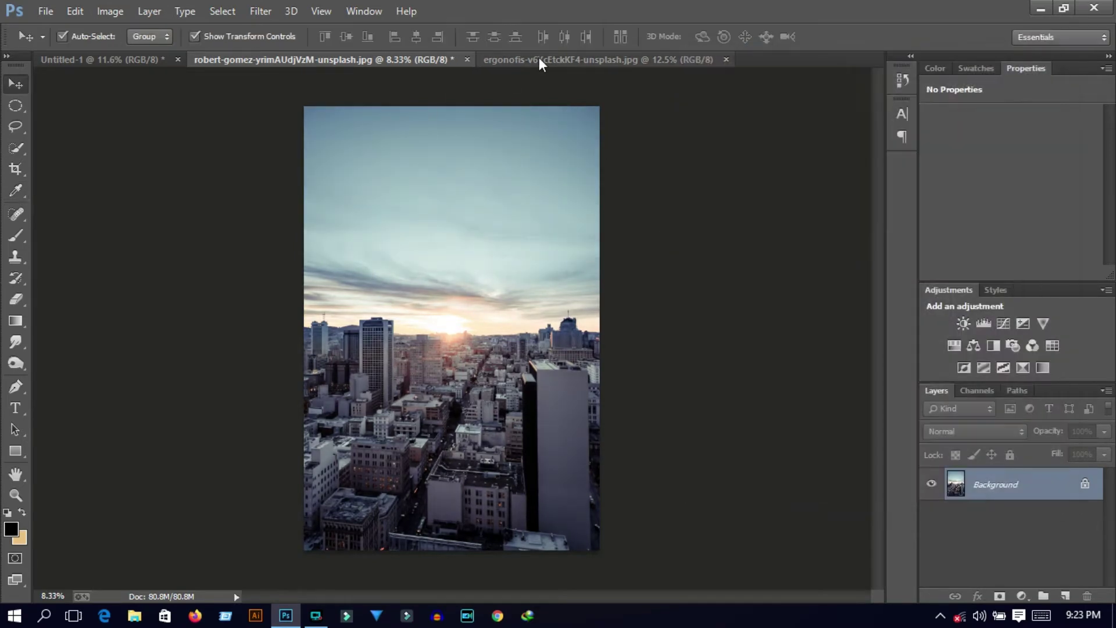
Darken the mother-and-daughter photo by pulling the Curves midpoint down.
left_click(538, 60)
left_click(110, 11)
left_click(325, 84)
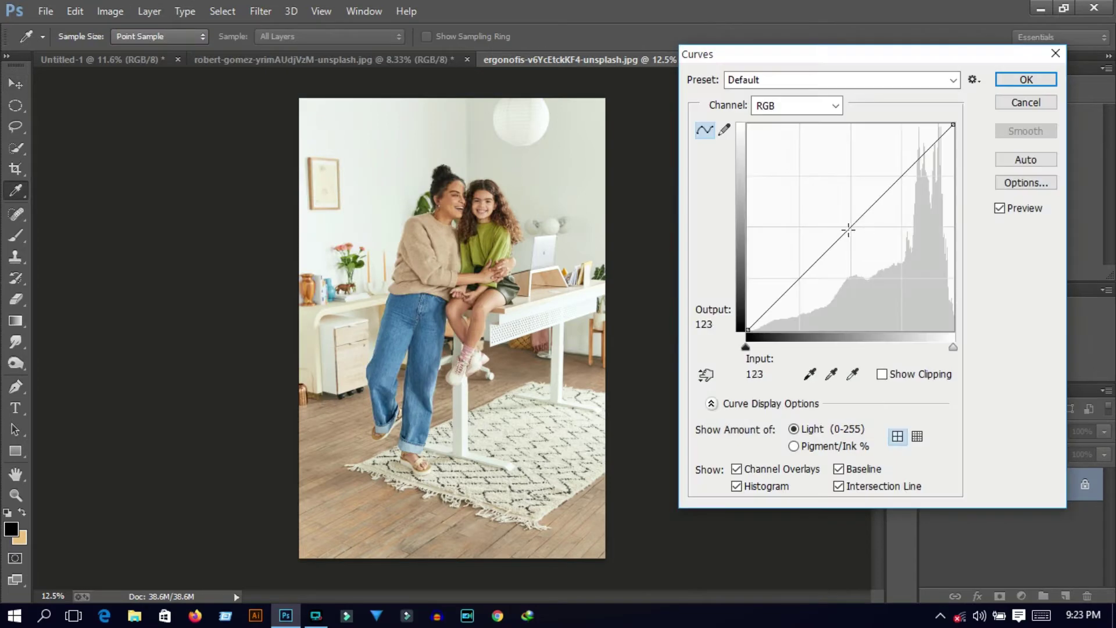
left_click_drag(848, 230, 857, 242)
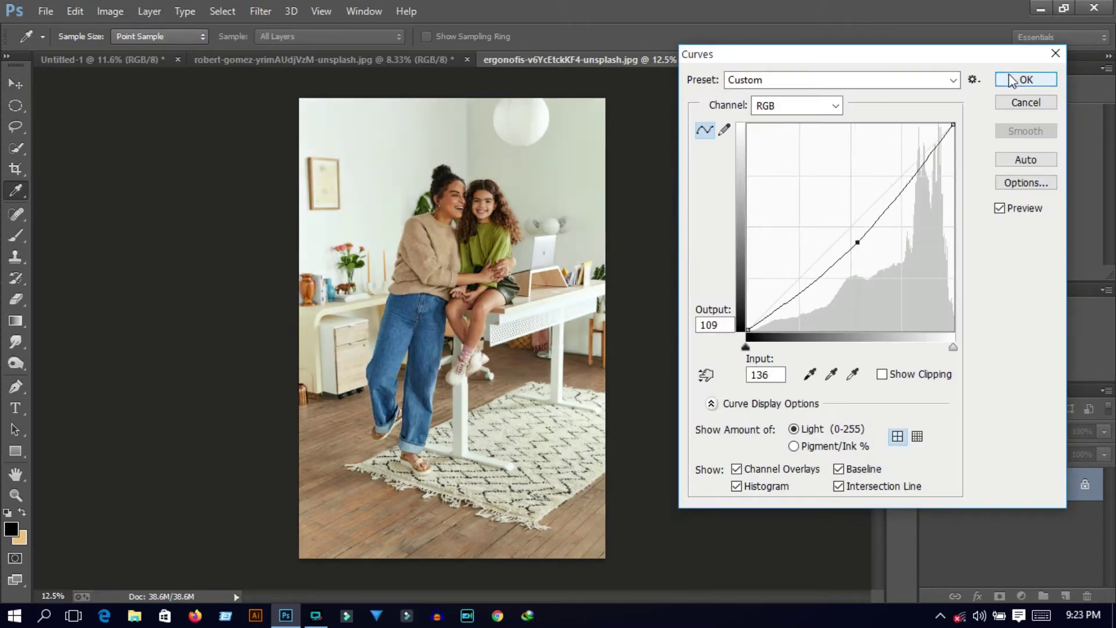
left_click(1011, 80)
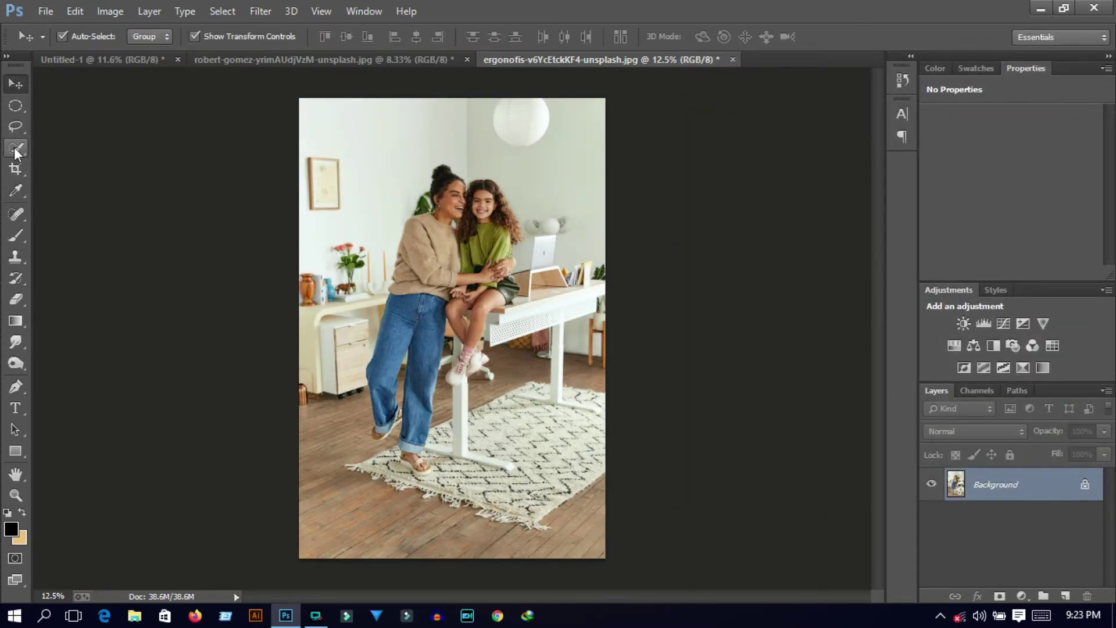
Zoom in on the city skyline photo to inspect the curve adjustment.
left_click(316, 62)
left_click(497, 65)
left_click(311, 58)
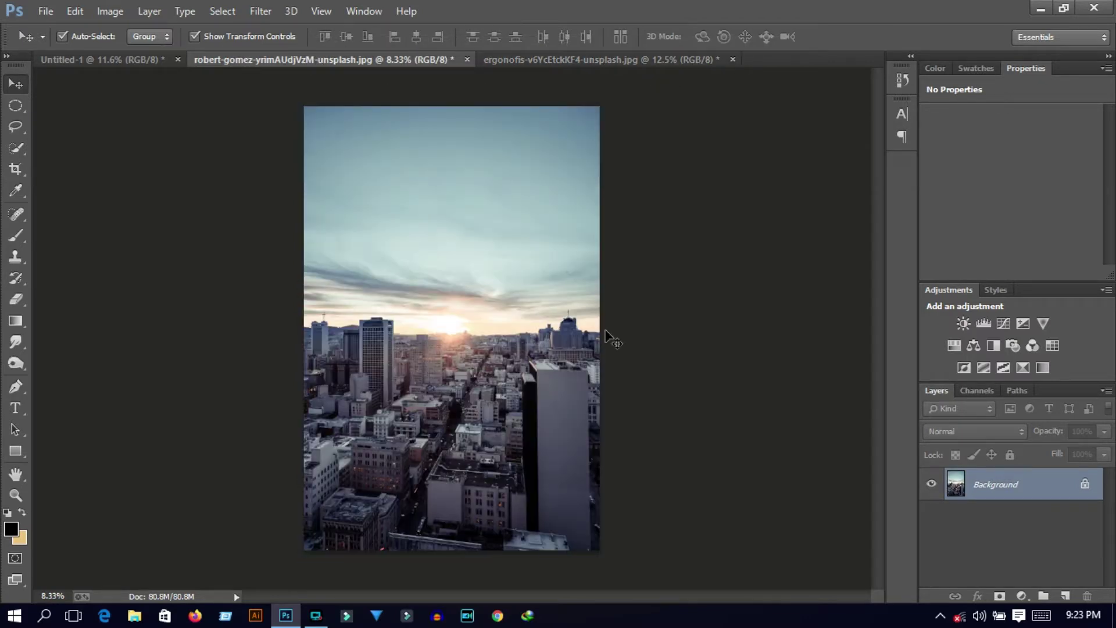
key("ctrl+plus")
key("ctrl+plus")
scroll(482, 412, "down", 3)
scroll(485, 418, "down", 3)
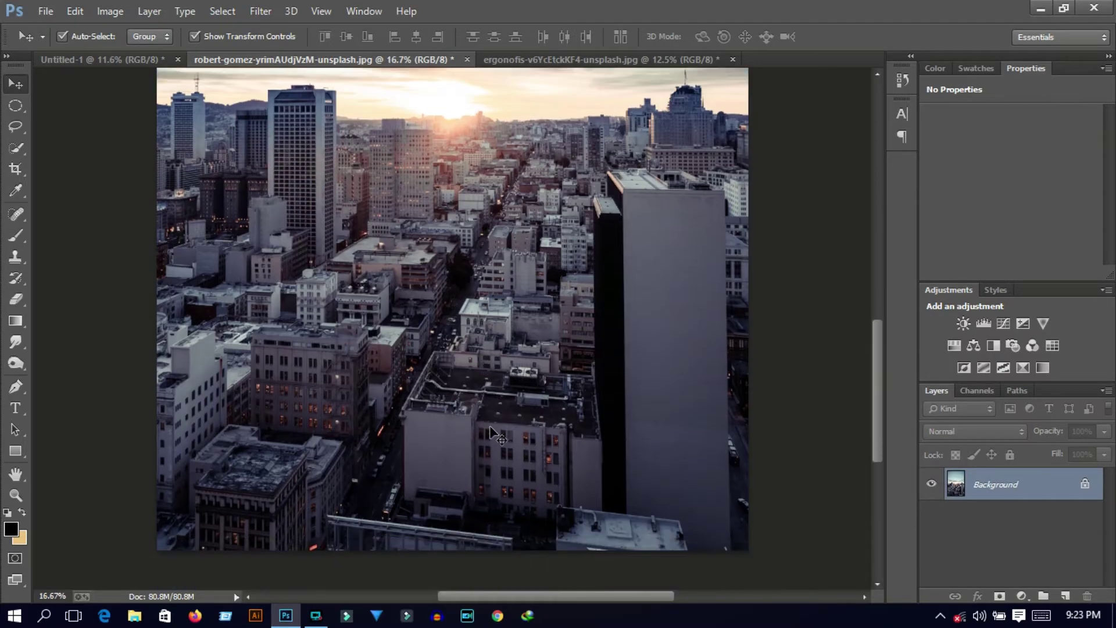
scroll(495, 437, "up", 2)
Fit the city photo to screen, then pick Quick Selection on the mother-and-daughter photo.
key("ctrl+0")
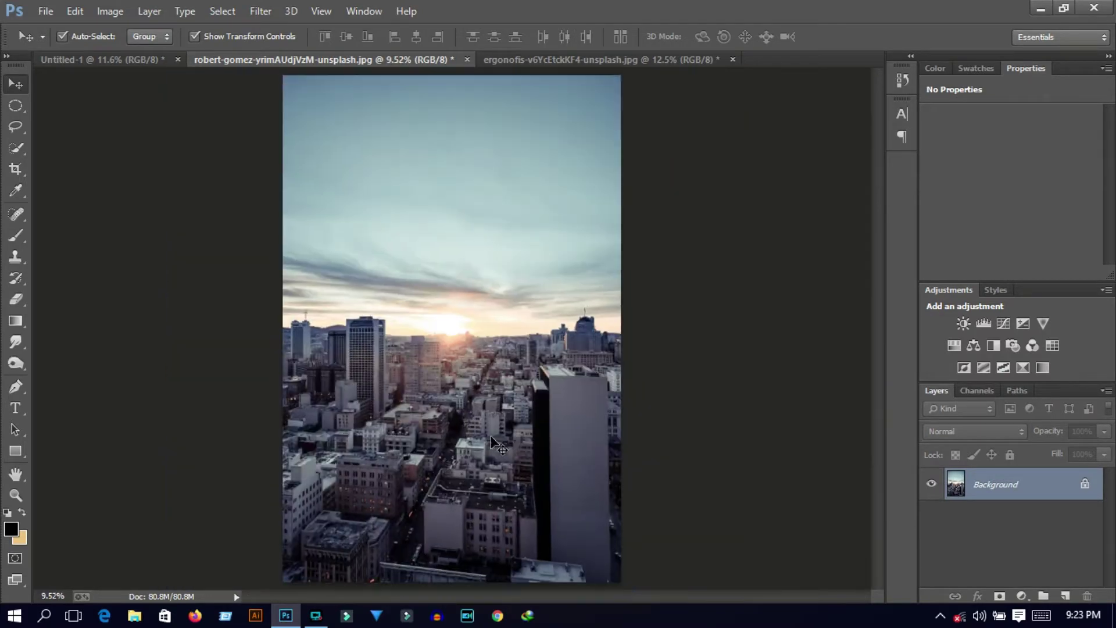
left_click(644, 56)
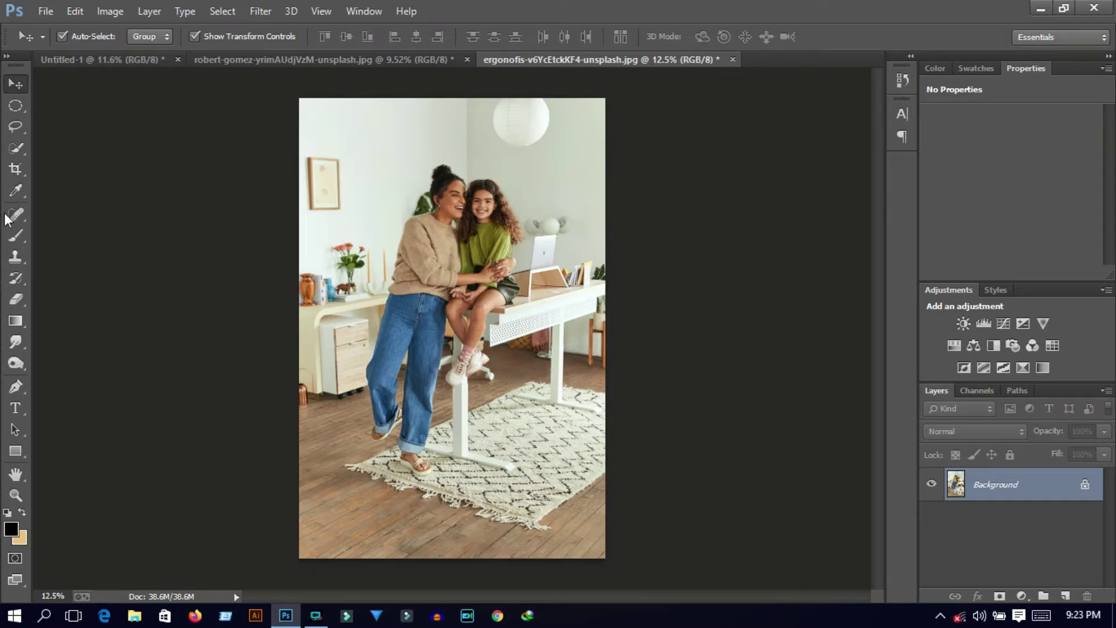
left_click(16, 147)
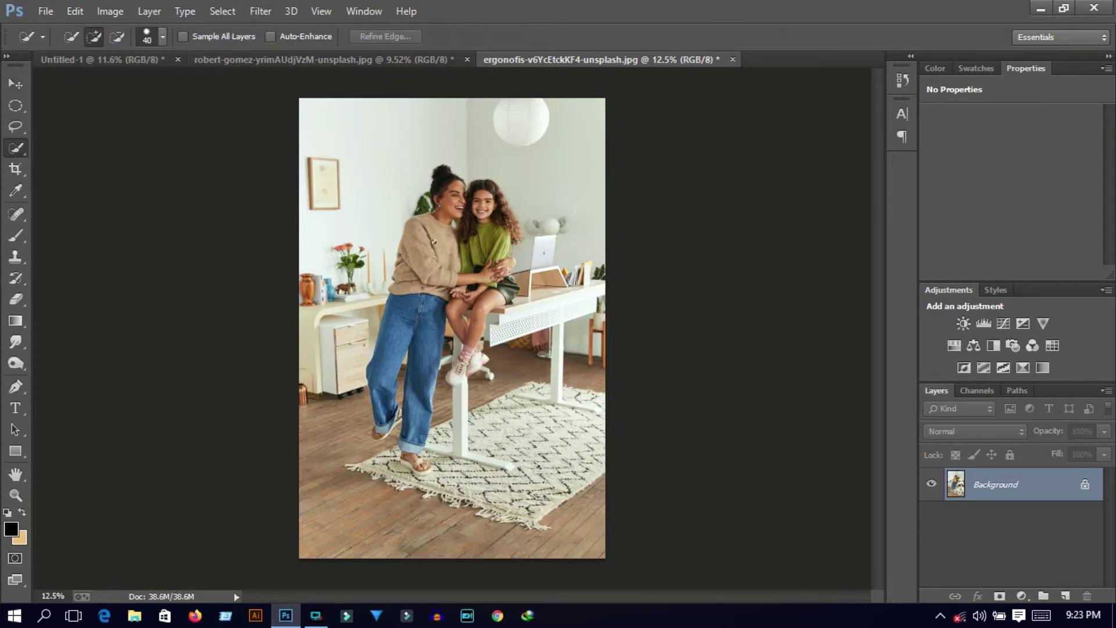
Zoom in and quick-select the mother's jeans leg and right sandal.
key("ctrl+plus")
key("ctrl+plus")
scroll(411, 309, "down", 2)
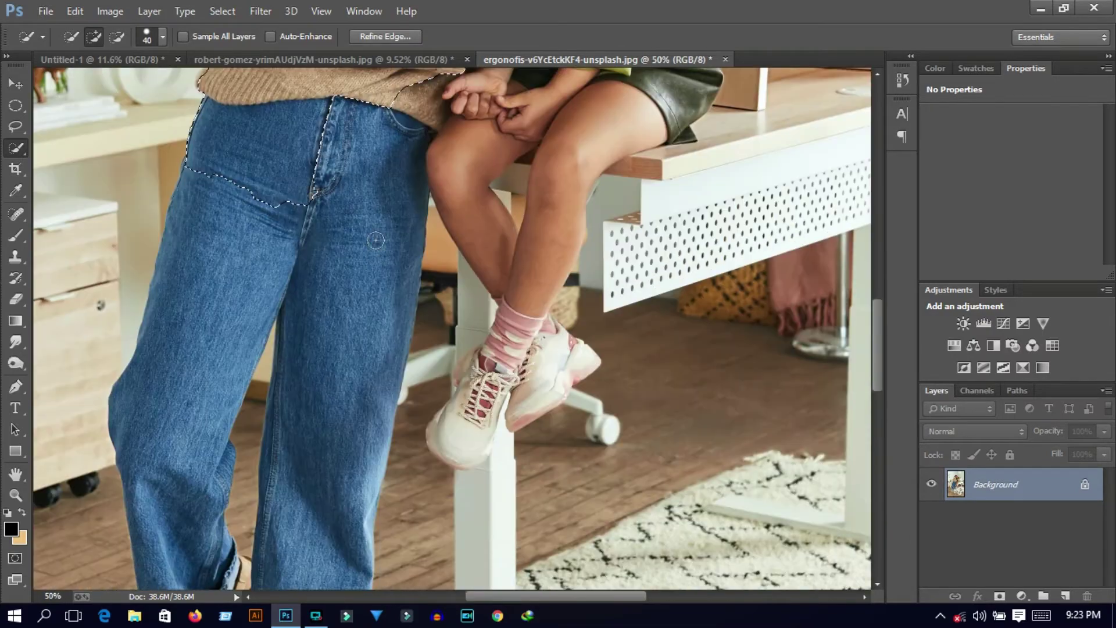
left_click(363, 307)
key("alt")
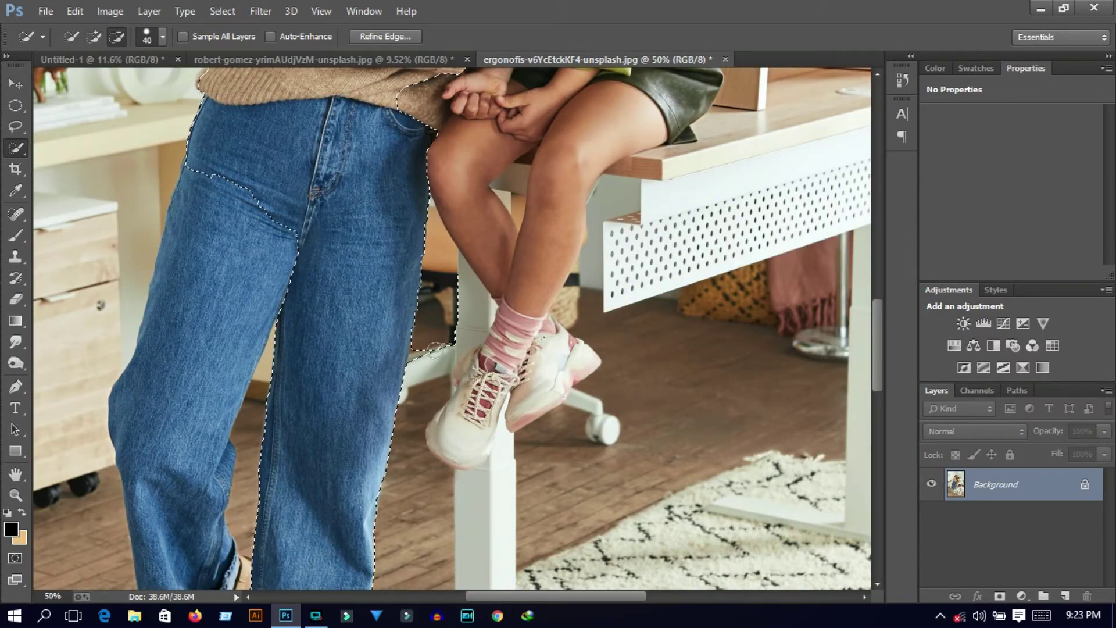
scroll(323, 349, "down", 2)
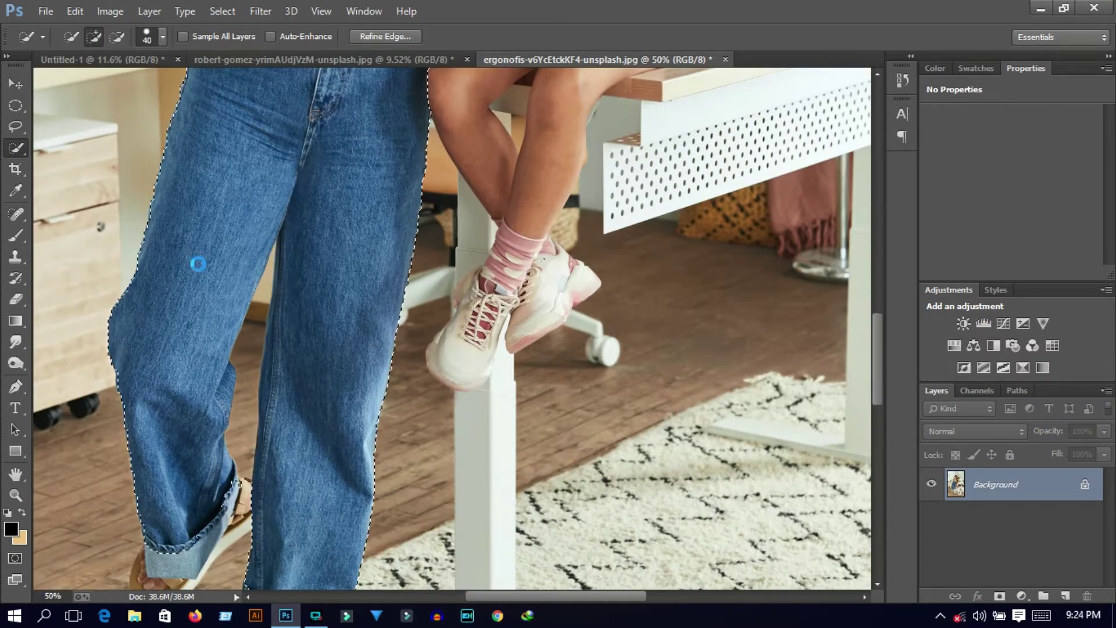
scroll(194, 260, "down", 3)
left_click_drag(279, 430, 356, 483)
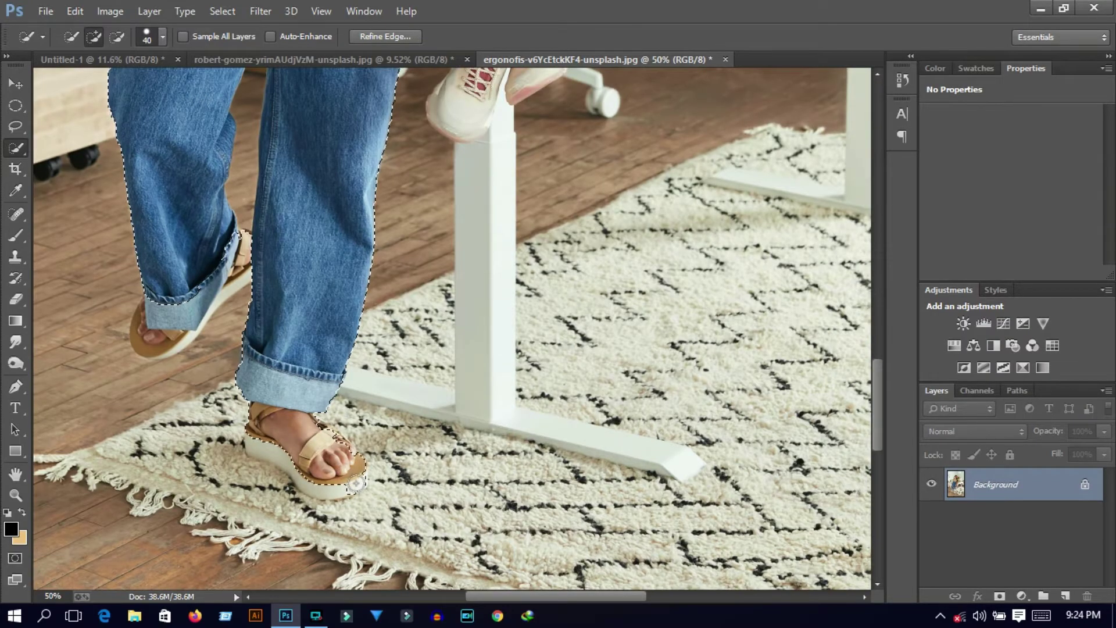
Add the left sandal and foot, then shrink the brush to 25 for subtracting.
key("alt")
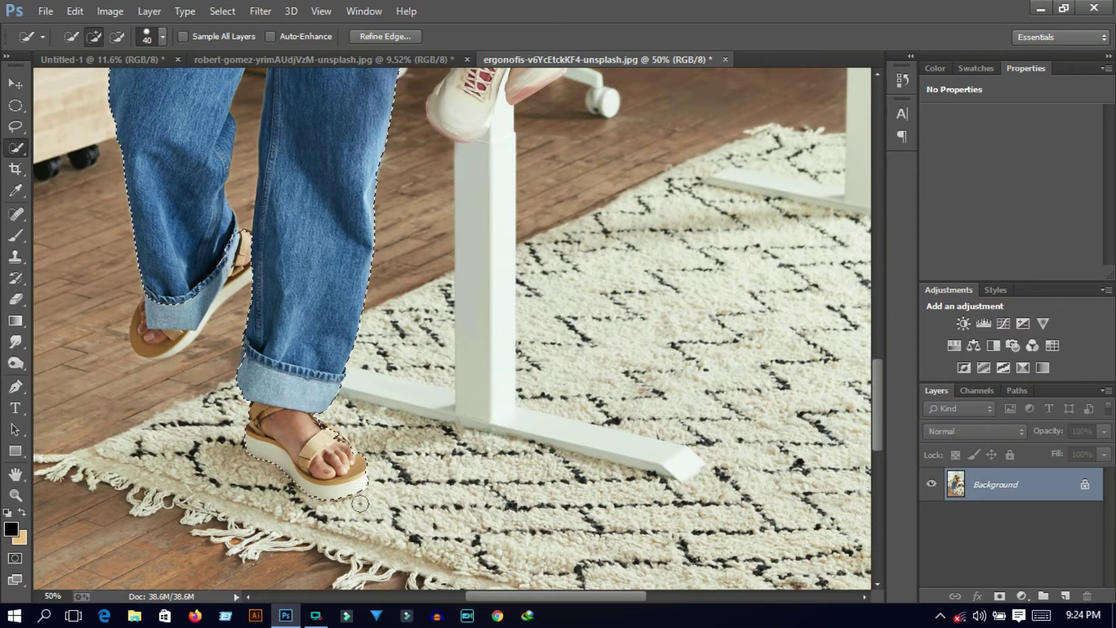
left_click_drag(146, 370, 150, 346)
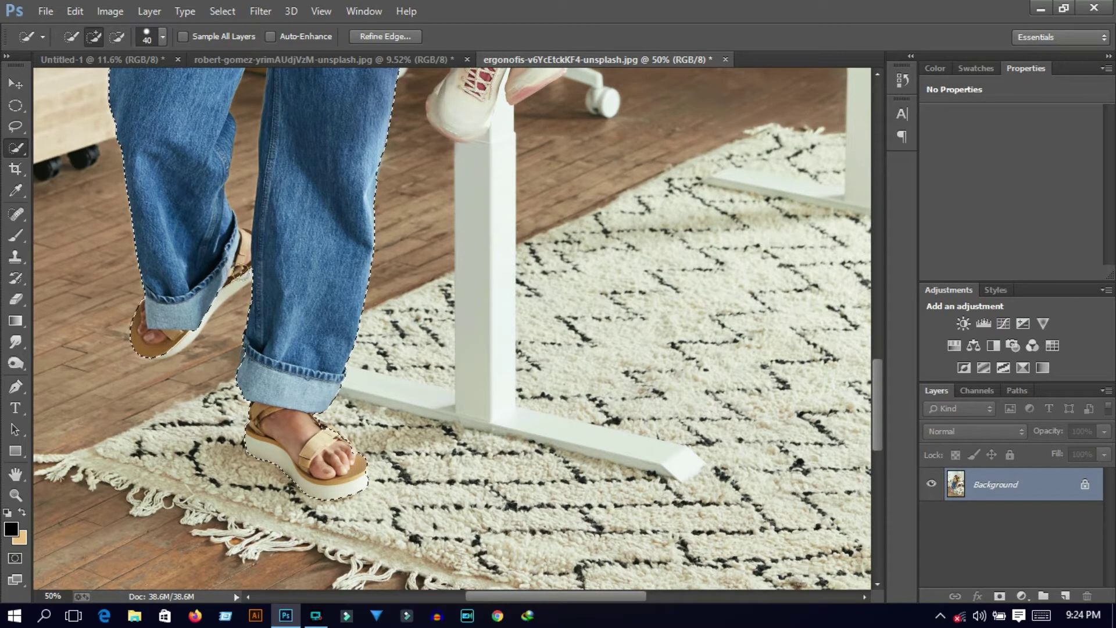
left_click_drag(200, 323, 164, 345)
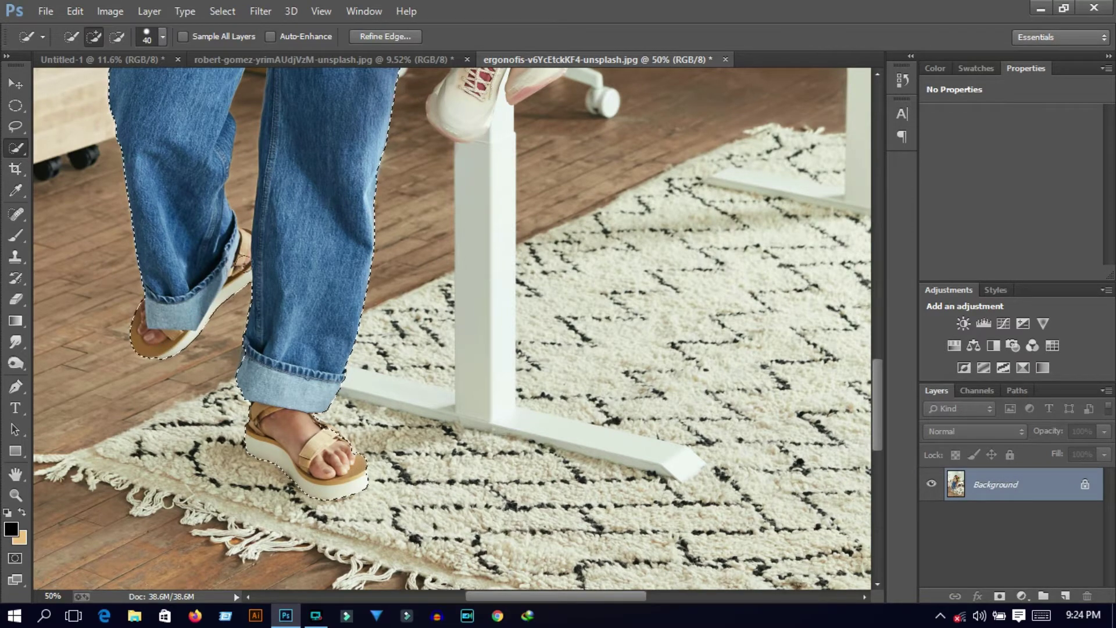
scroll(243, 272, "up", 5)
key("bracketleft")
key("bracketleft")
key("bracketleft")
key("alt")
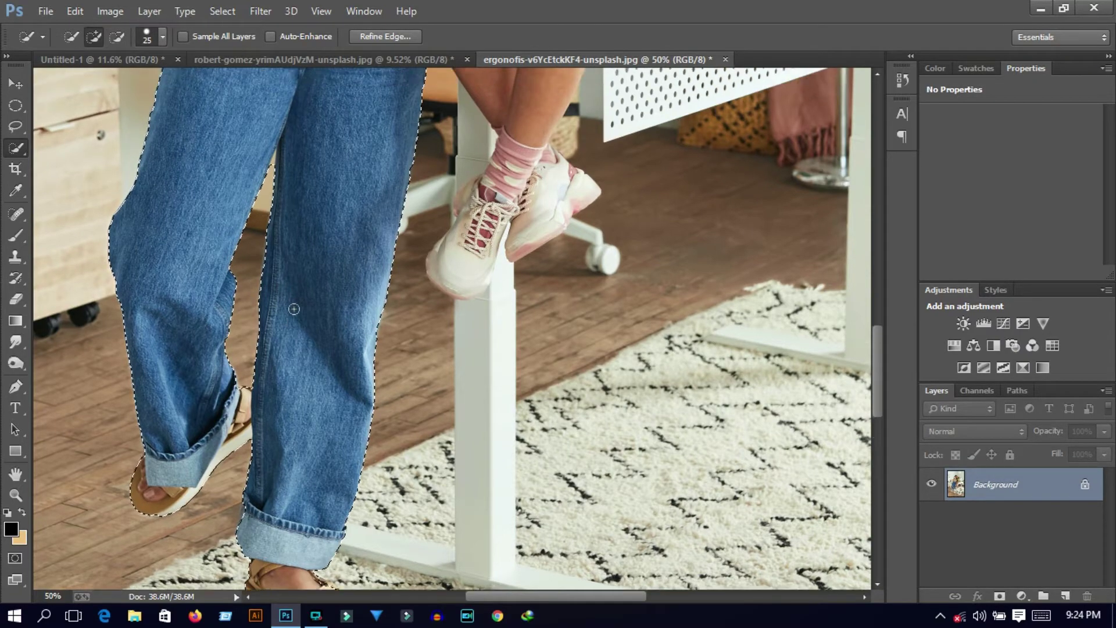
scroll(291, 298, "up", 8)
scroll(291, 298, "up", 10)
scroll(292, 298, "up", 4)
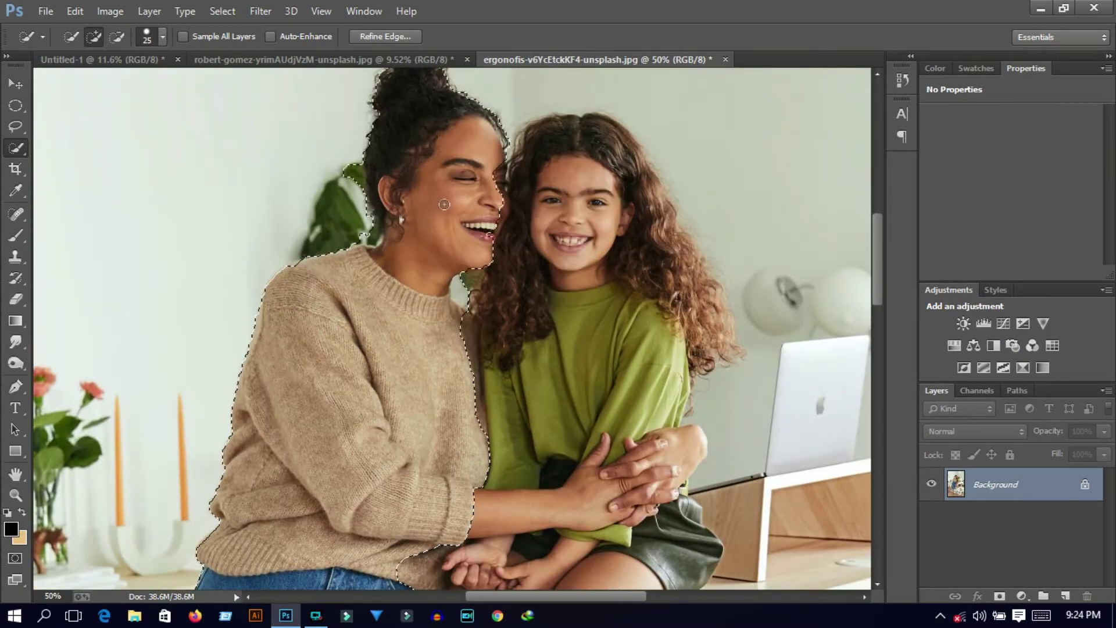
Subtract the plant leaves near the hair and add the girl's hair.
scroll(437, 225, "up", 1)
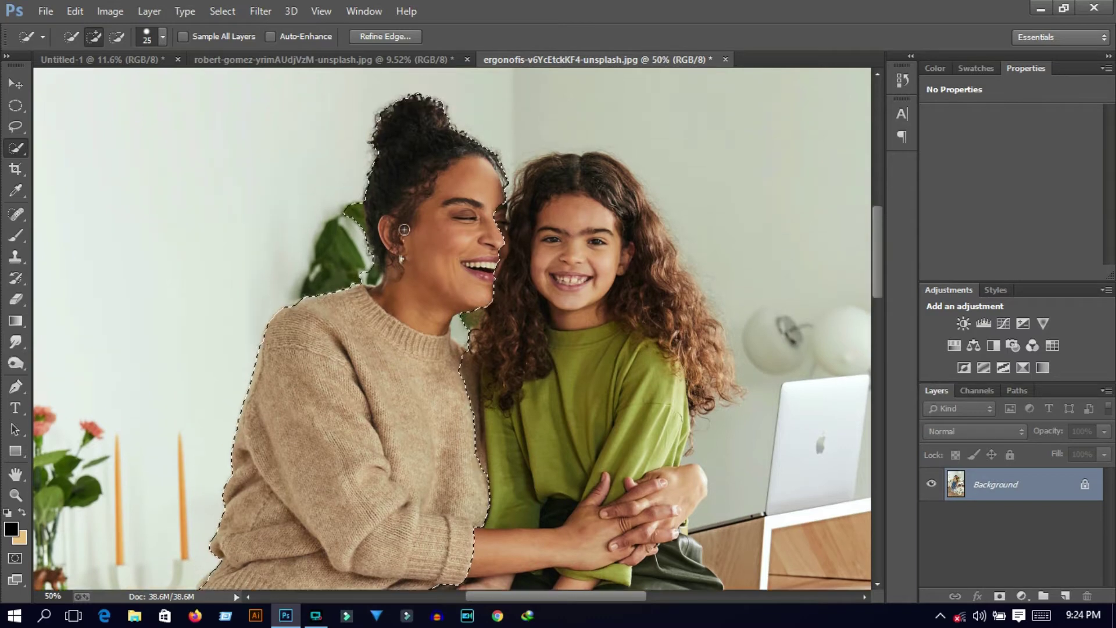
key("alt")
left_click_drag(361, 195, 364, 283)
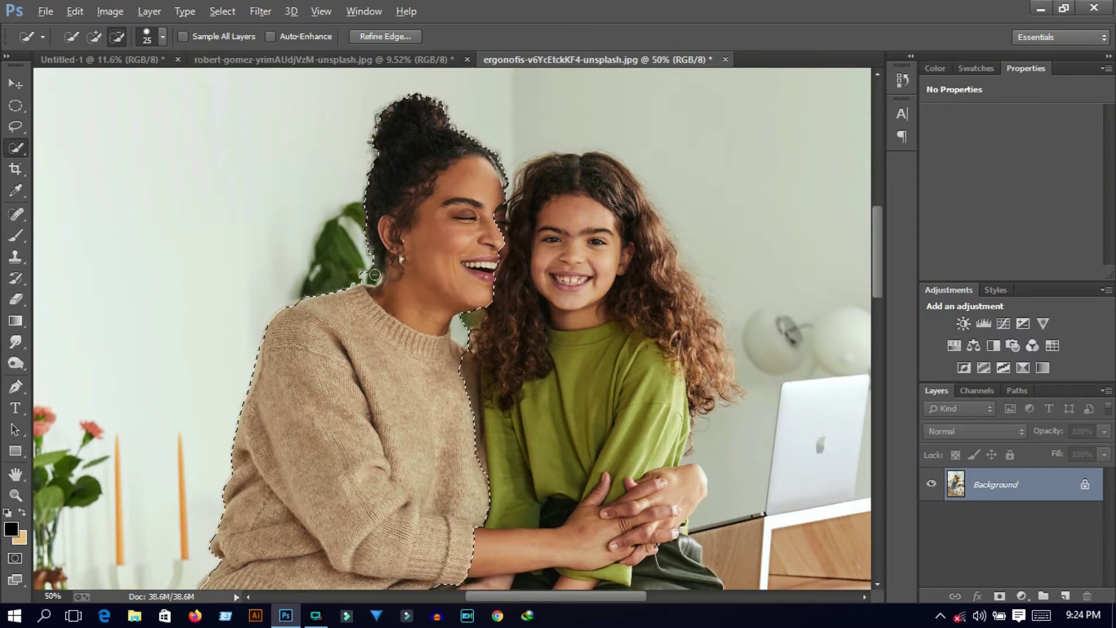
mouse_move(484, 265)
left_mouse_down()
mouse_move(545, 235)
mouse_move(638, 429)
left_mouse_up()
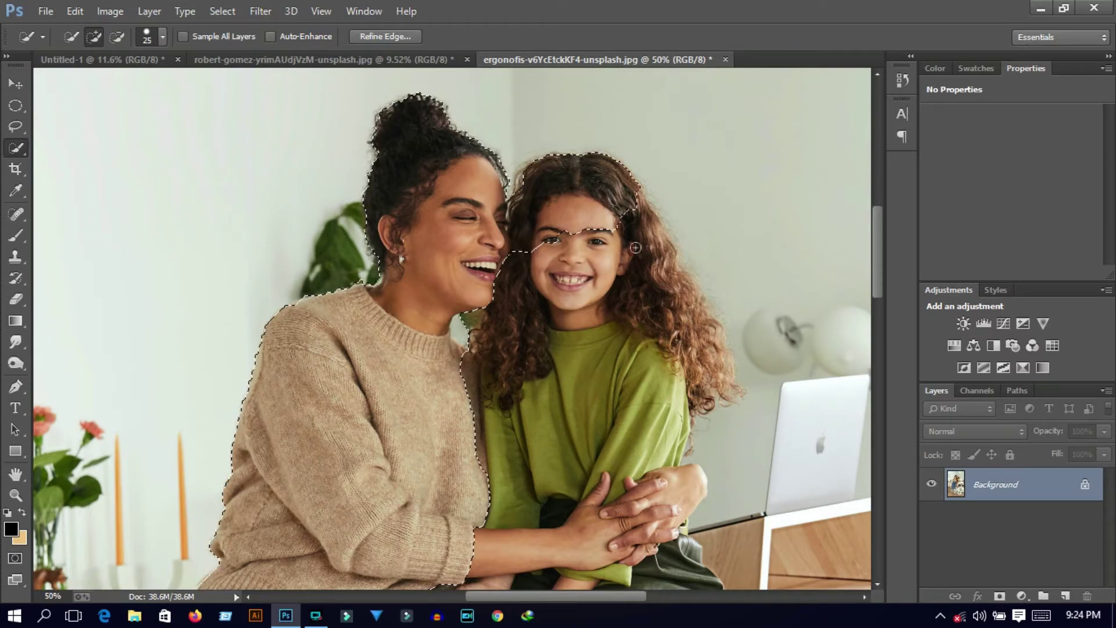
Remove the desk beside the girl's leg and add her hands and shorts edge.
scroll(638, 429, "down", 5)
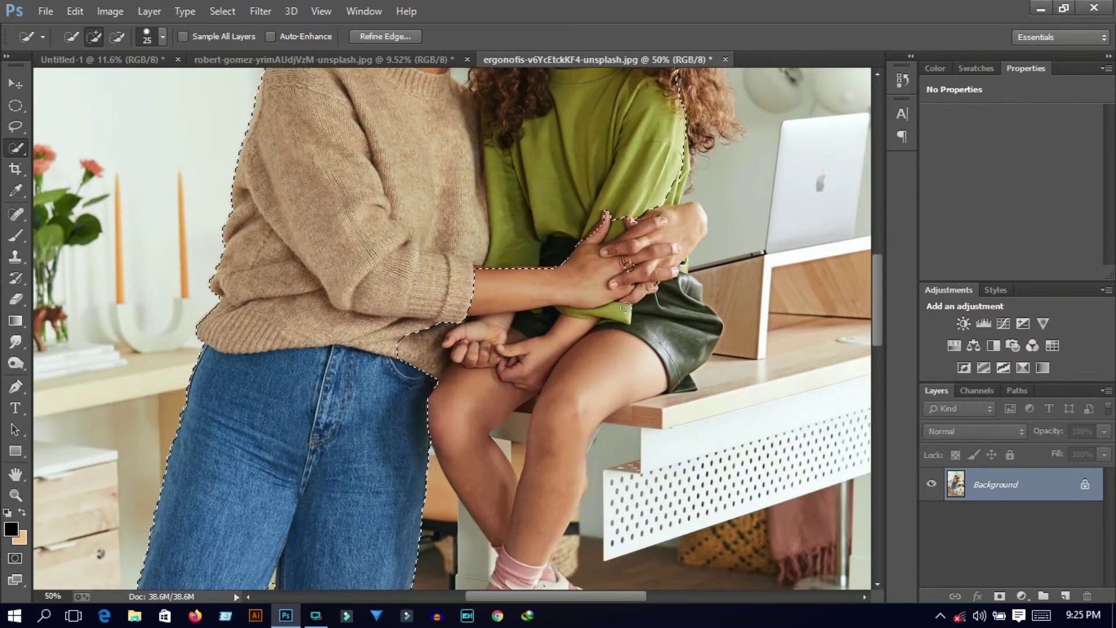
scroll(603, 372, "down", 4)
scroll(605, 314, "down", 1)
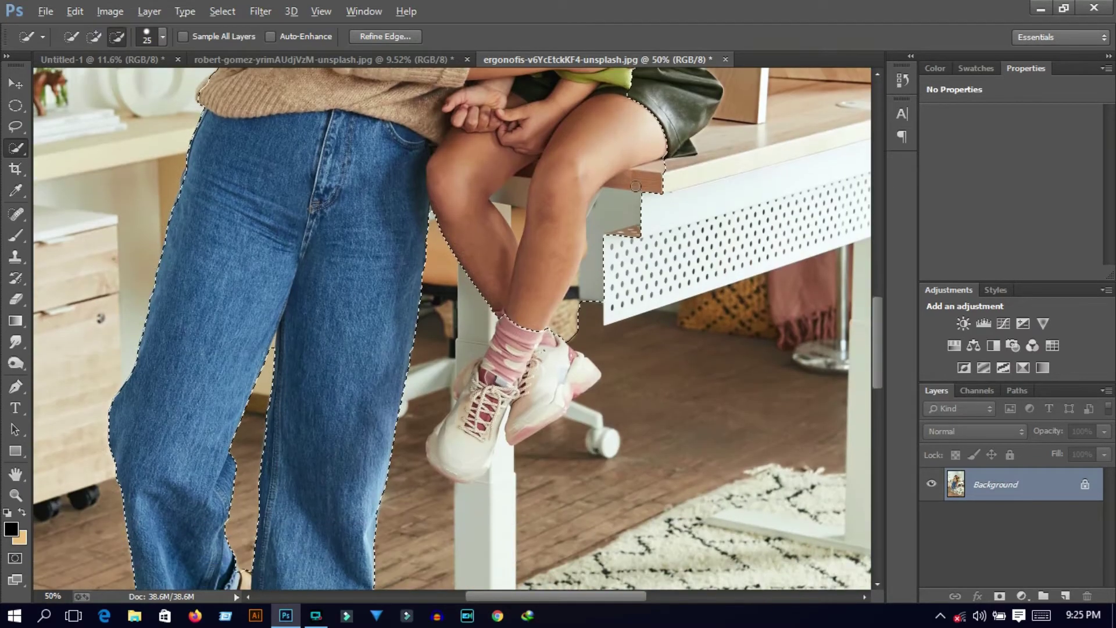
mouse_move(608, 279)
left_mouse_down()
mouse_move(593, 238)
mouse_move(596, 282)
mouse_move(593, 192)
left_mouse_up()
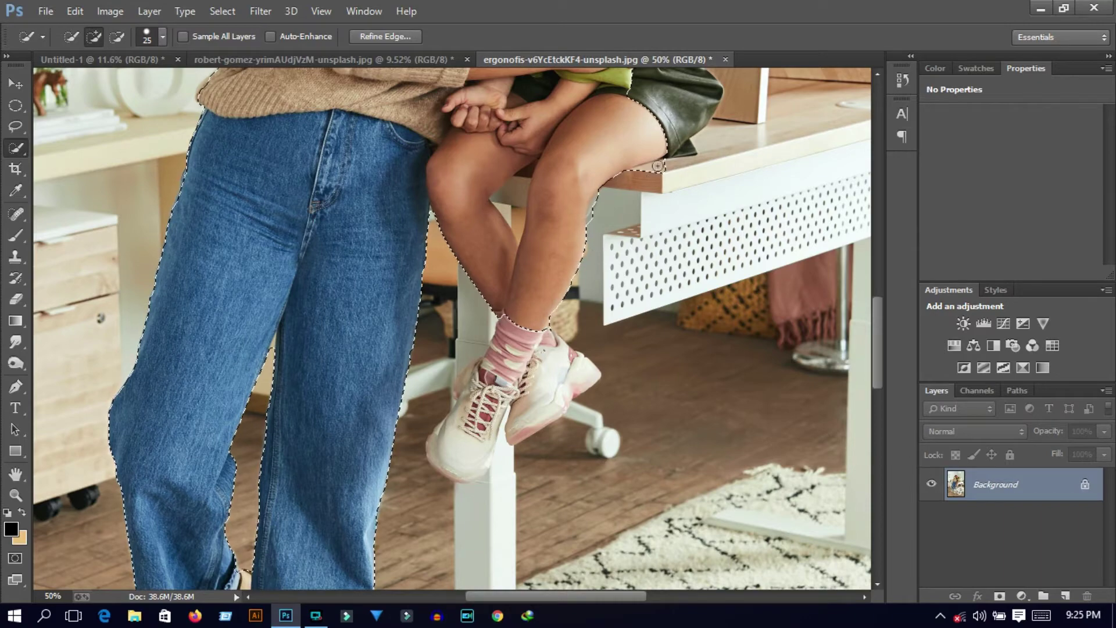
scroll(672, 176, "up", 5)
left_click_drag(672, 176, 659, 175)
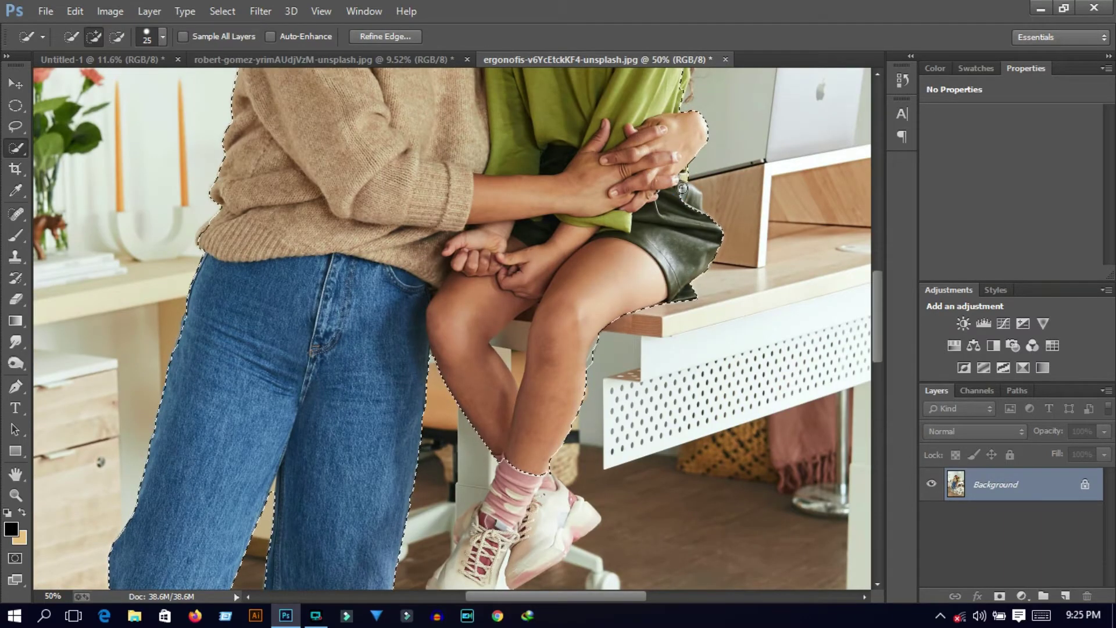
left_click_drag(660, 176, 673, 246)
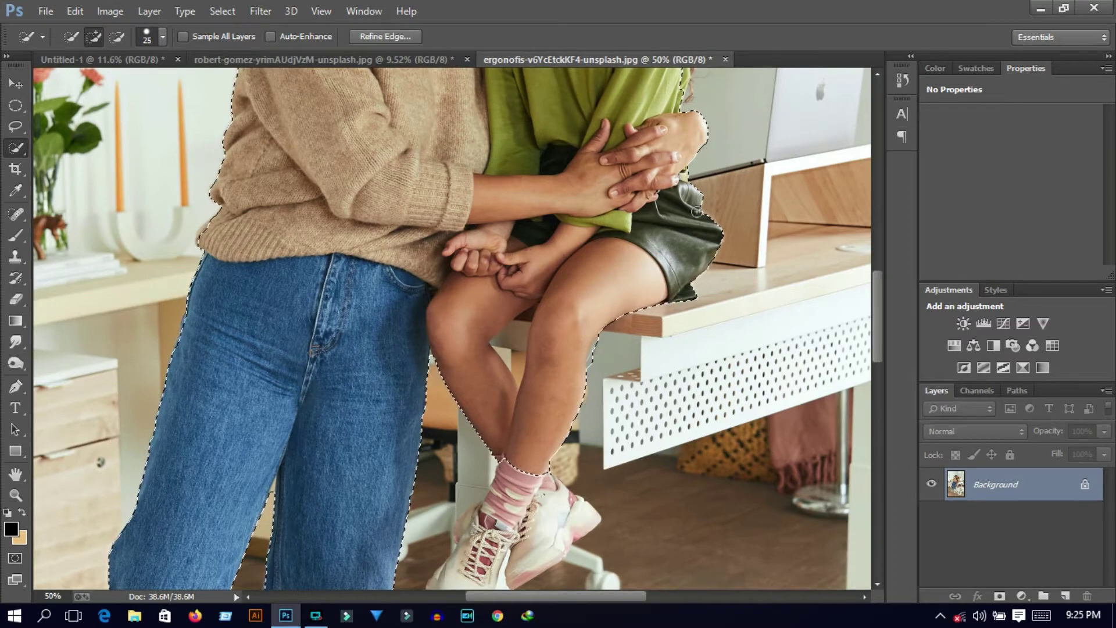
Add both of the girl's sneakers to the selection.
scroll(582, 232, "down", 3)
scroll(509, 225, "down", 6)
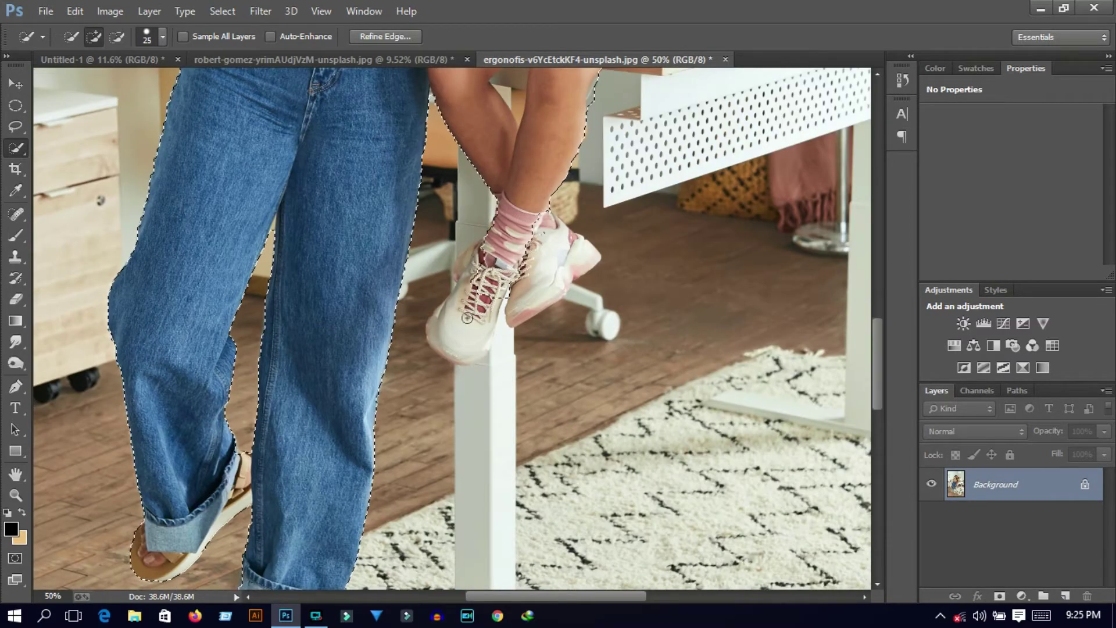
left_click_drag(508, 225, 559, 249)
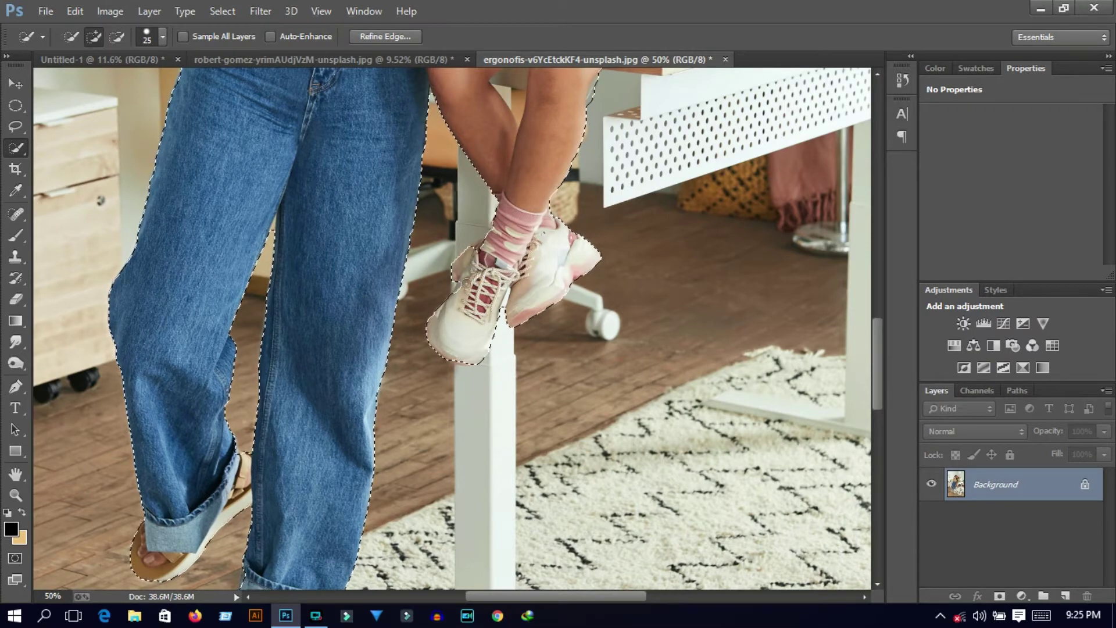
scroll(512, 324, "down", 3)
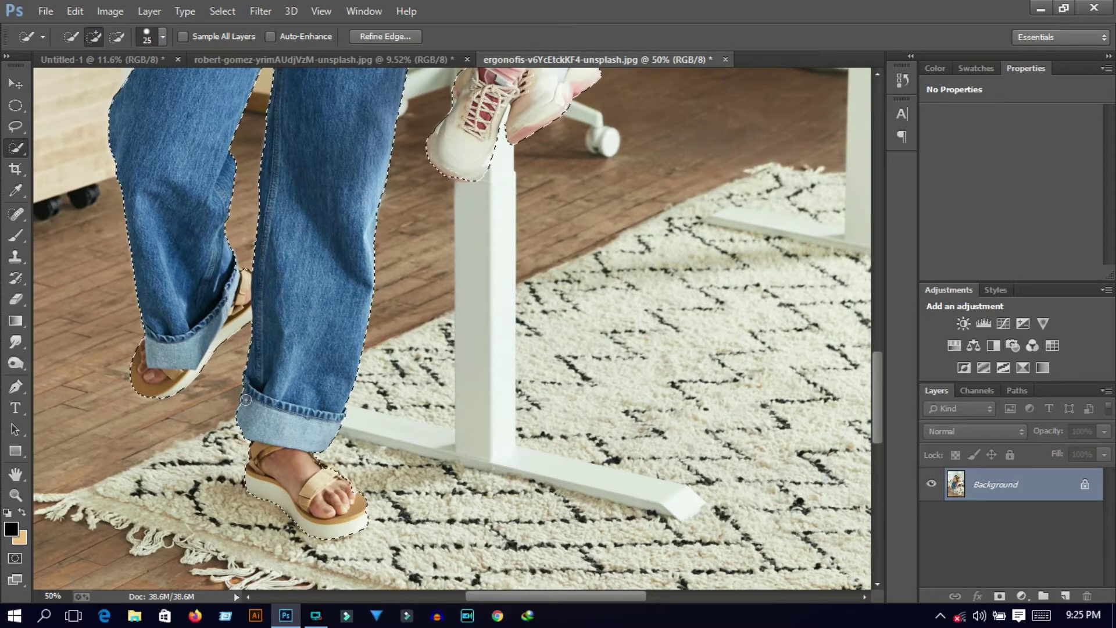
scroll(384, 365, "up", 2)
scroll(384, 365, "up", 3)
scroll(383, 365, "up", 3)
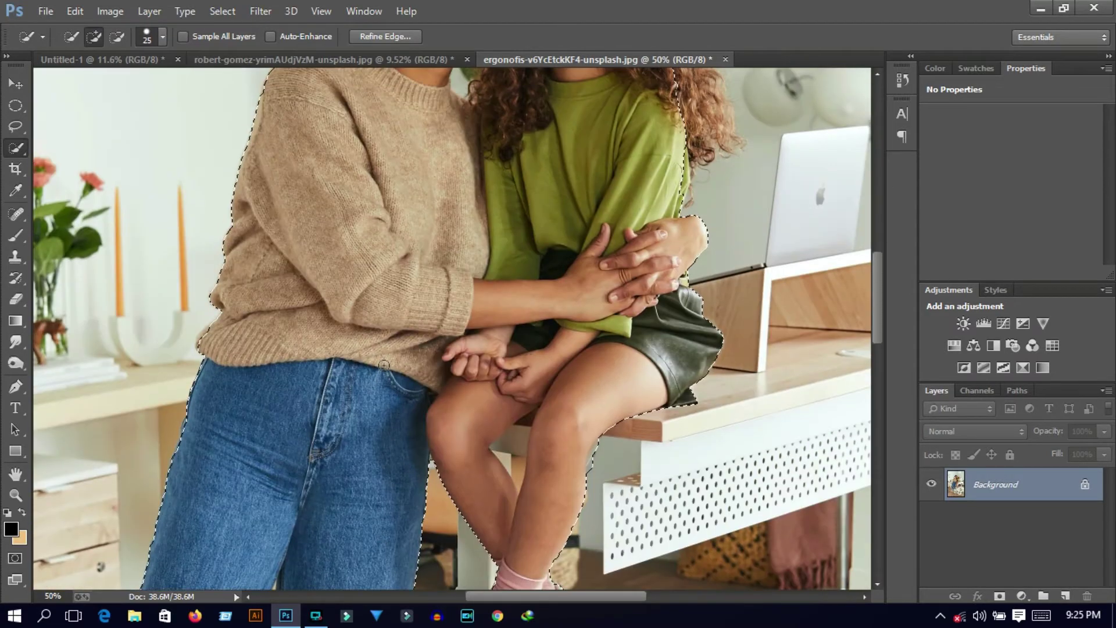
Subtract the gap between the child's knees, the chin-hair patch and the shoulder edge.
left_click(512, 445, "alt")
left_click_drag(514, 458, 518, 433)
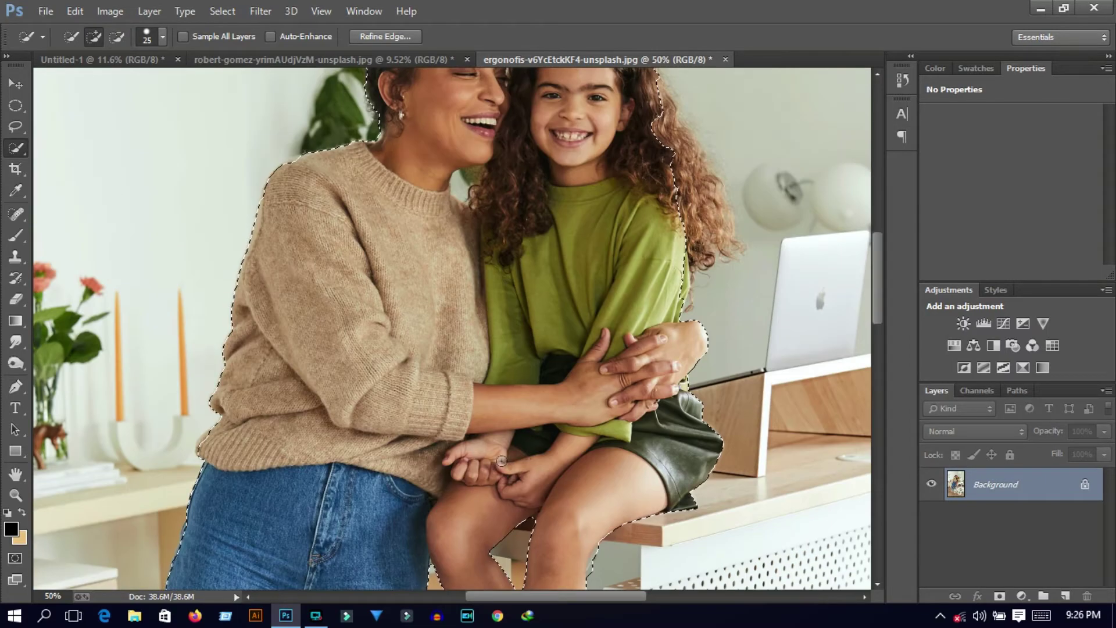
scroll(489, 349, "up", 2)
left_click(457, 256, "alt")
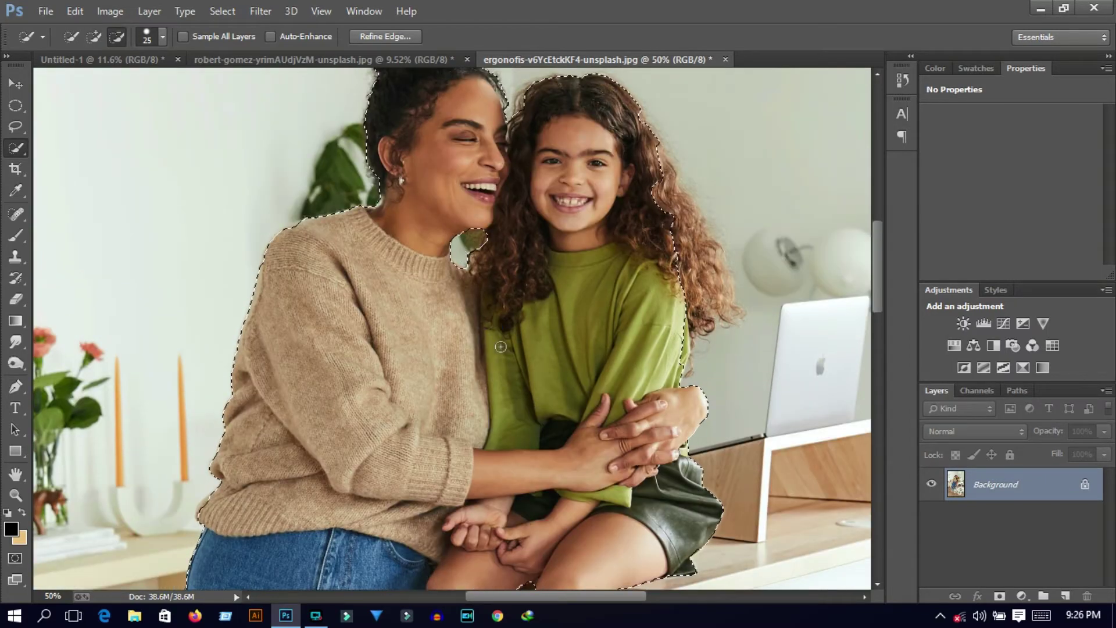
scroll(500, 346, "up", 1)
scroll(501, 347, "down", 1)
scroll(502, 347, "down", 1)
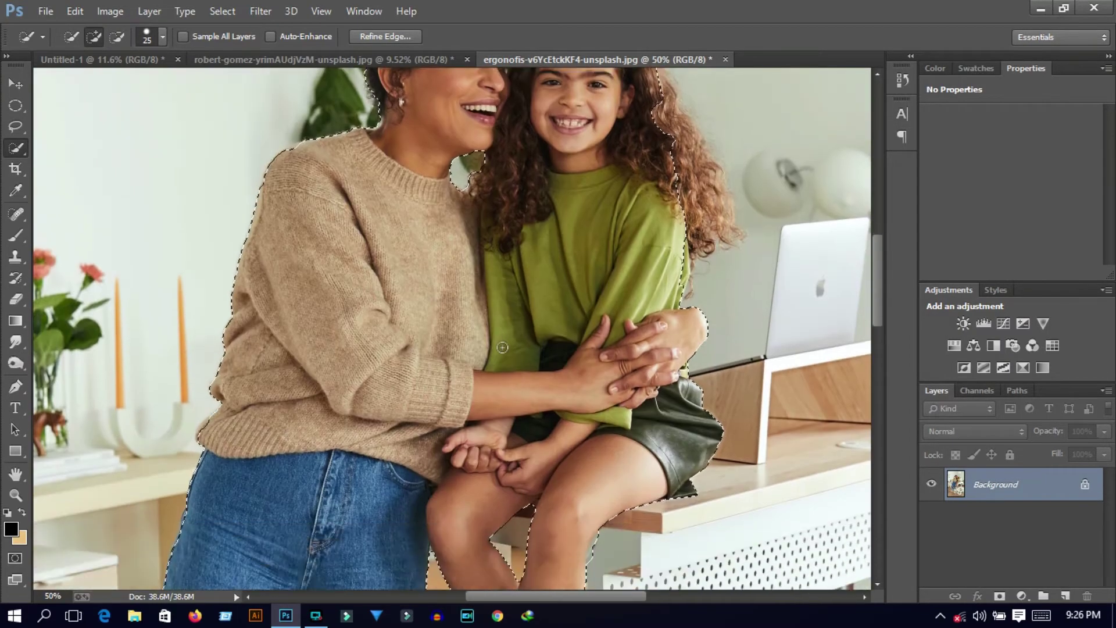
left_click(262, 241, "alt")
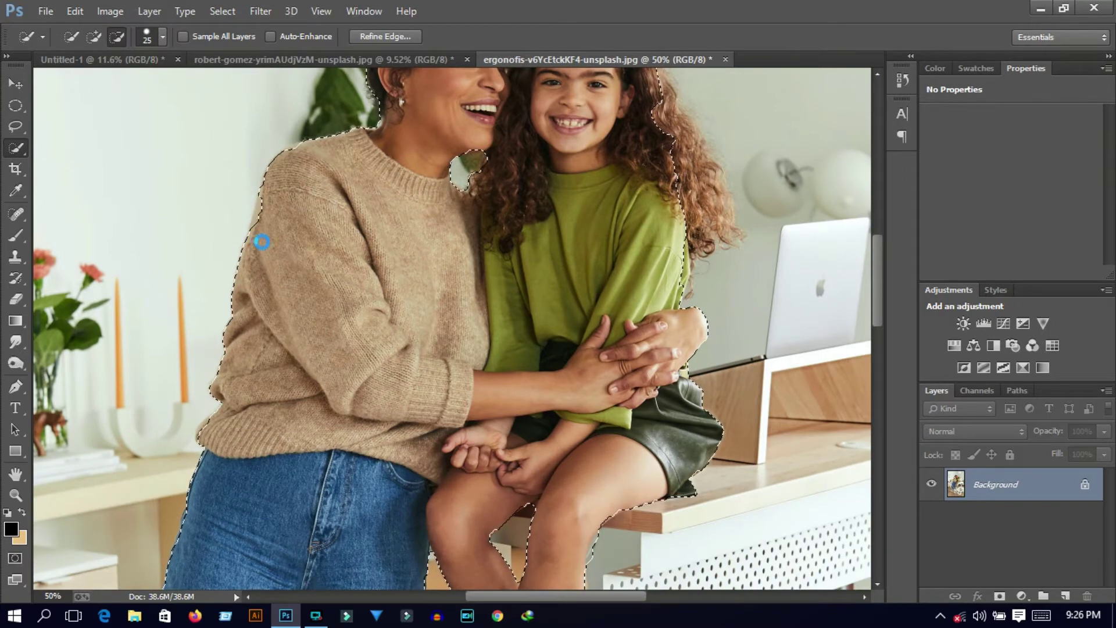
Add along the girl's hair edge and review the whole selection.
scroll(581, 369, "down", 1)
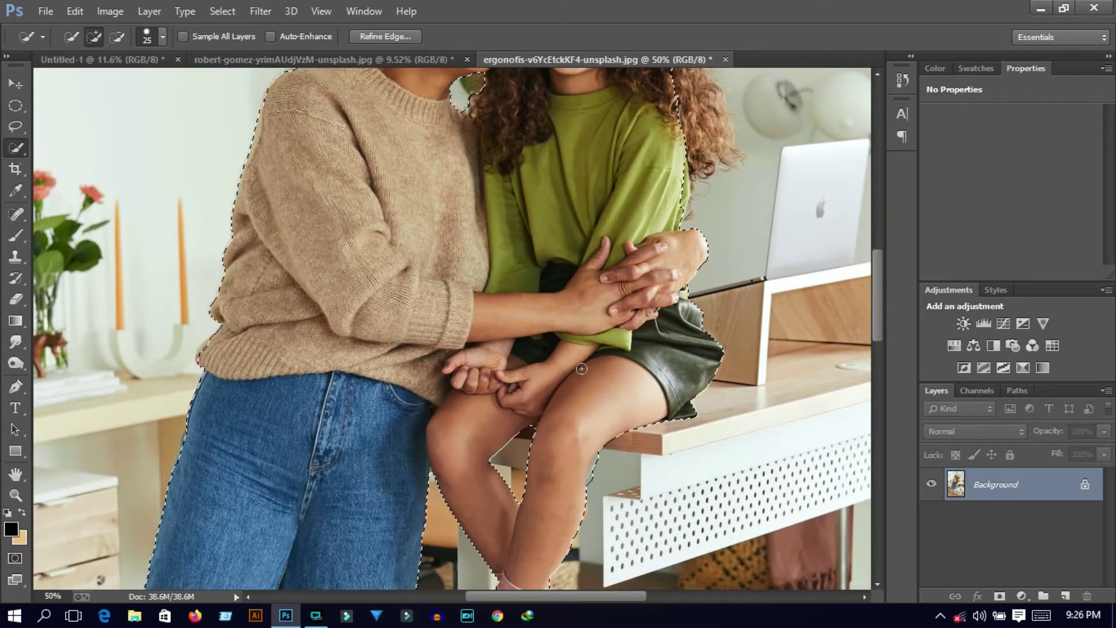
scroll(581, 369, "up", 1)
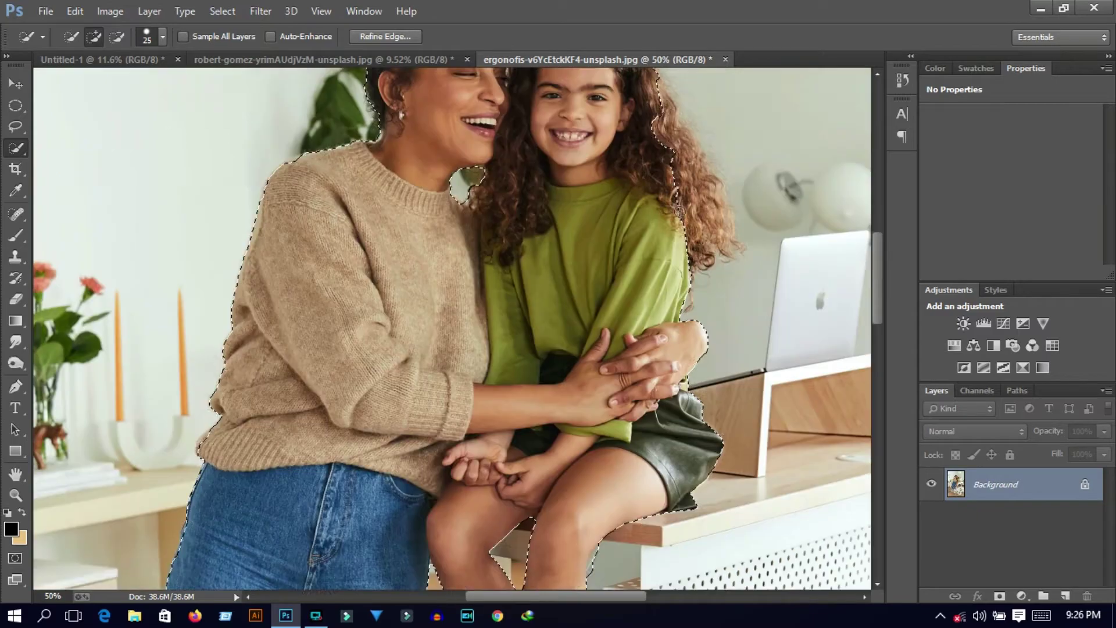
scroll(676, 214, "up", 1)
left_click_drag(676, 214, 709, 288)
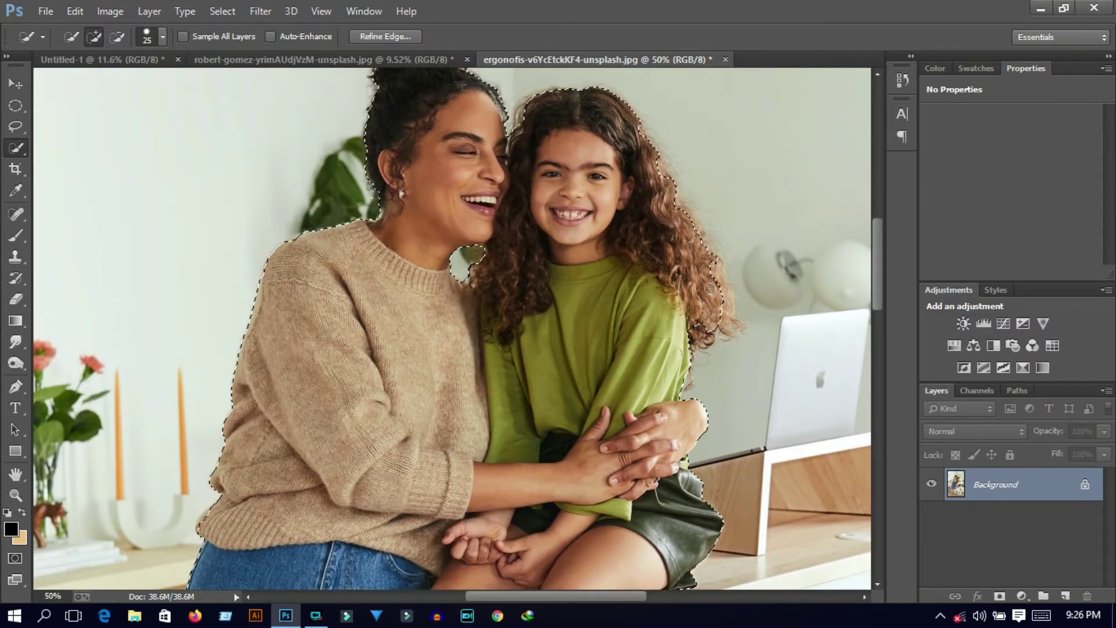
scroll(710, 289, "down", 4)
scroll(708, 289, "down", 2)
scroll(706, 289, "down", 1)
scroll(706, 291, "up", 2)
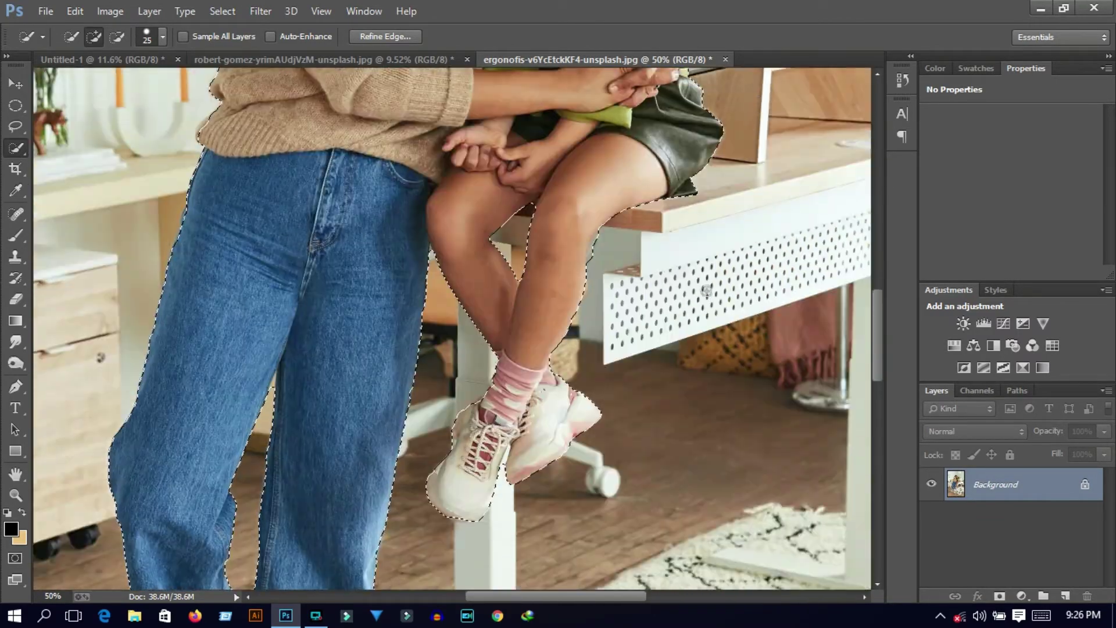
scroll(706, 290, "up", 2)
scroll(707, 291, "up", 2)
scroll(706, 289, "up", 1)
Open Refine Edge for the selection with the view set to On Black.
scroll(706, 288, "down", 1)
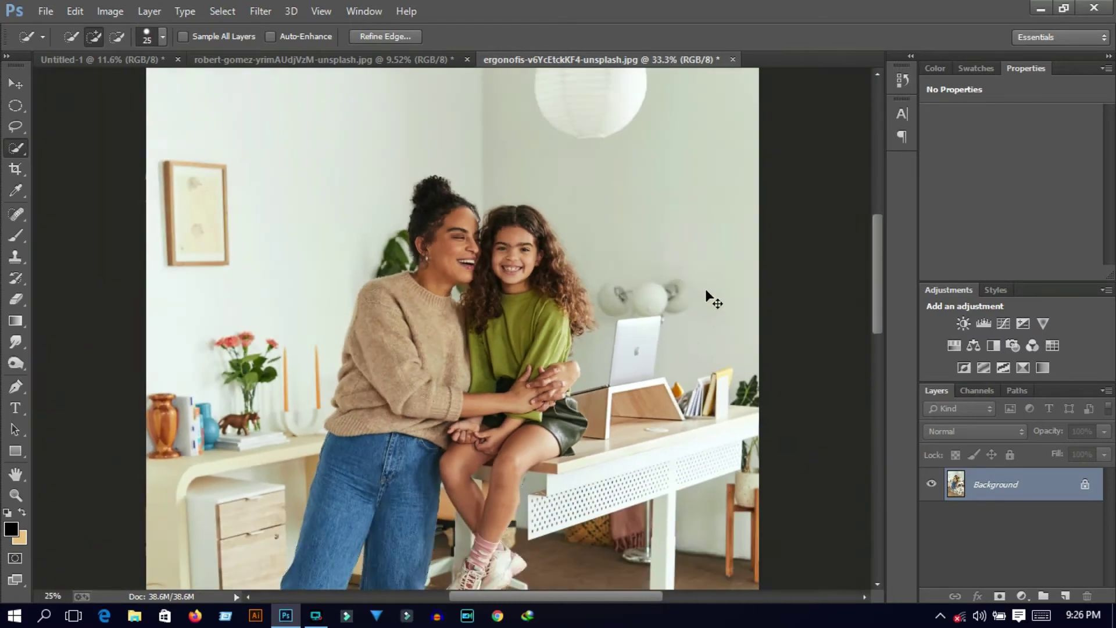
scroll(705, 288, "down", 1)
left_click(377, 37)
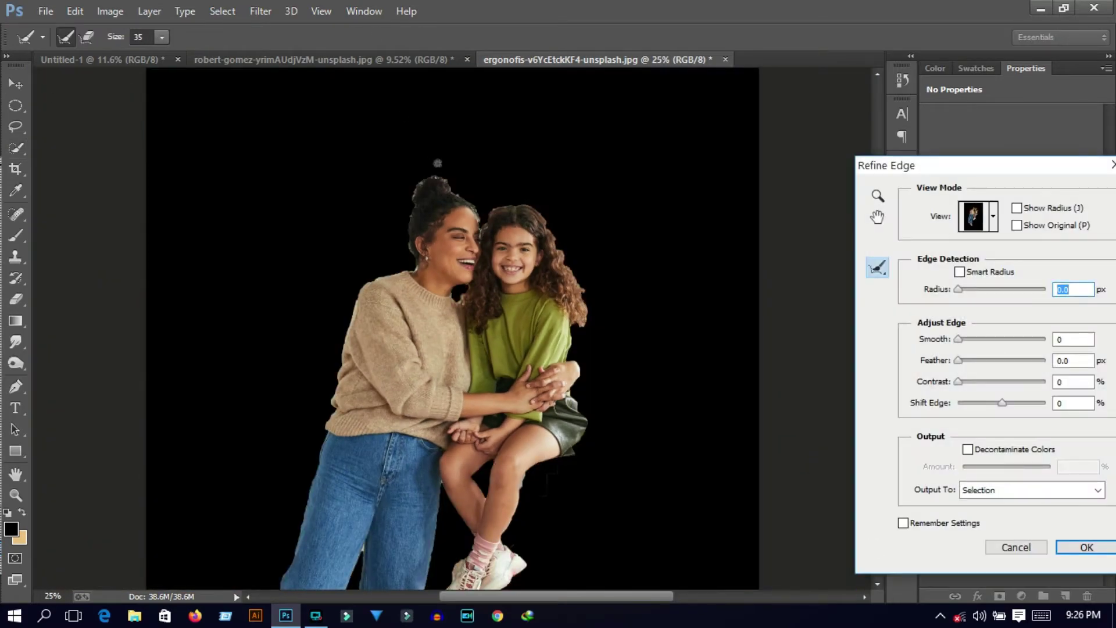
scroll(554, 283, "up", 1)
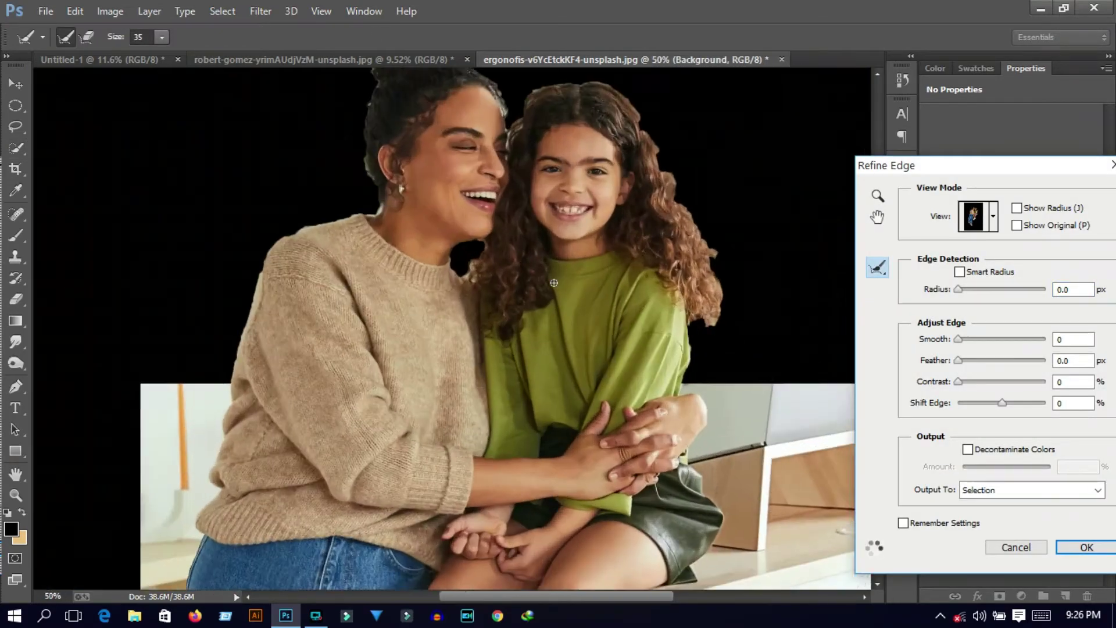
scroll(553, 282, "up", 1)
scroll(553, 281, "up", 1)
left_click_drag(617, 597, 641, 597)
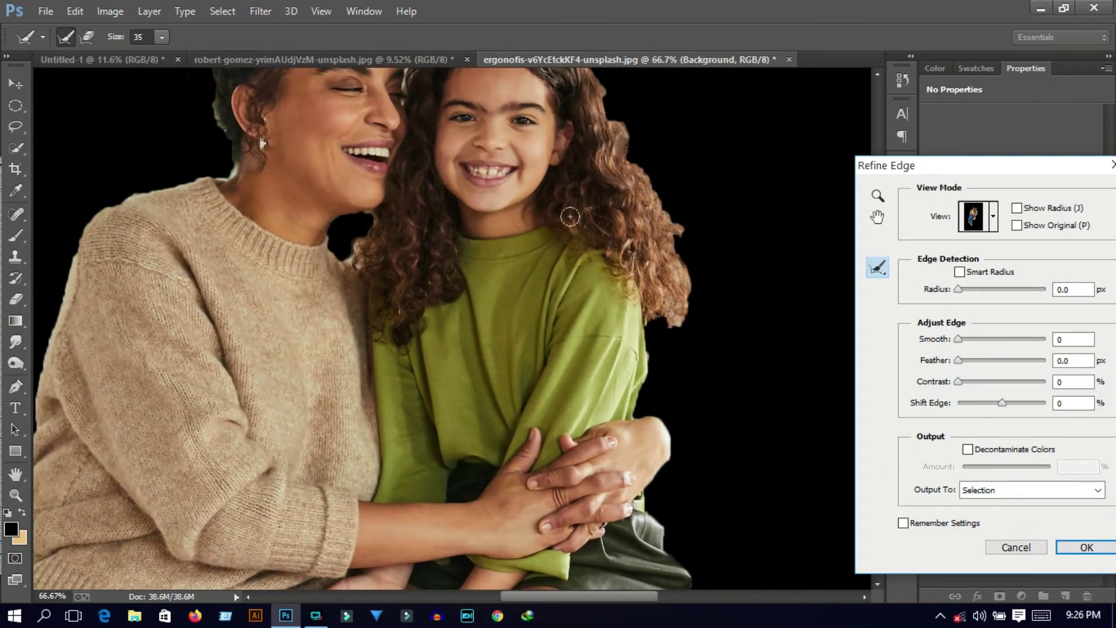
Brush Refine Radius along the girl's hair edge up to the top of her head.
left_click_drag(637, 158, 688, 270)
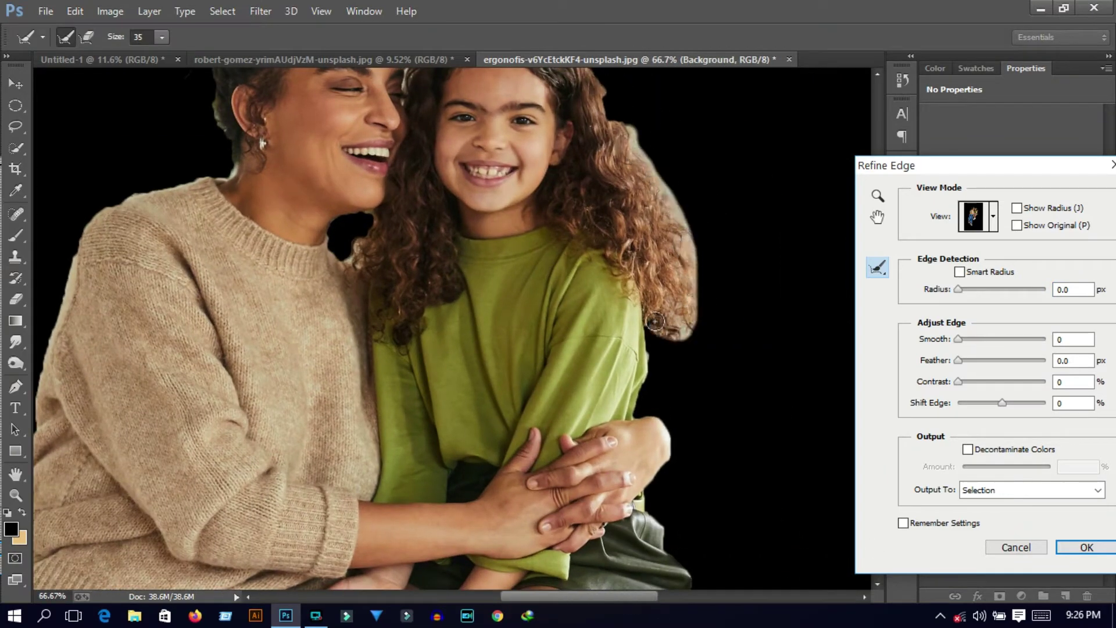
scroll(732, 302, "up", 1)
mouse_move(651, 360)
left_mouse_down()
mouse_move(714, 378)
mouse_move(660, 380)
left_mouse_up()
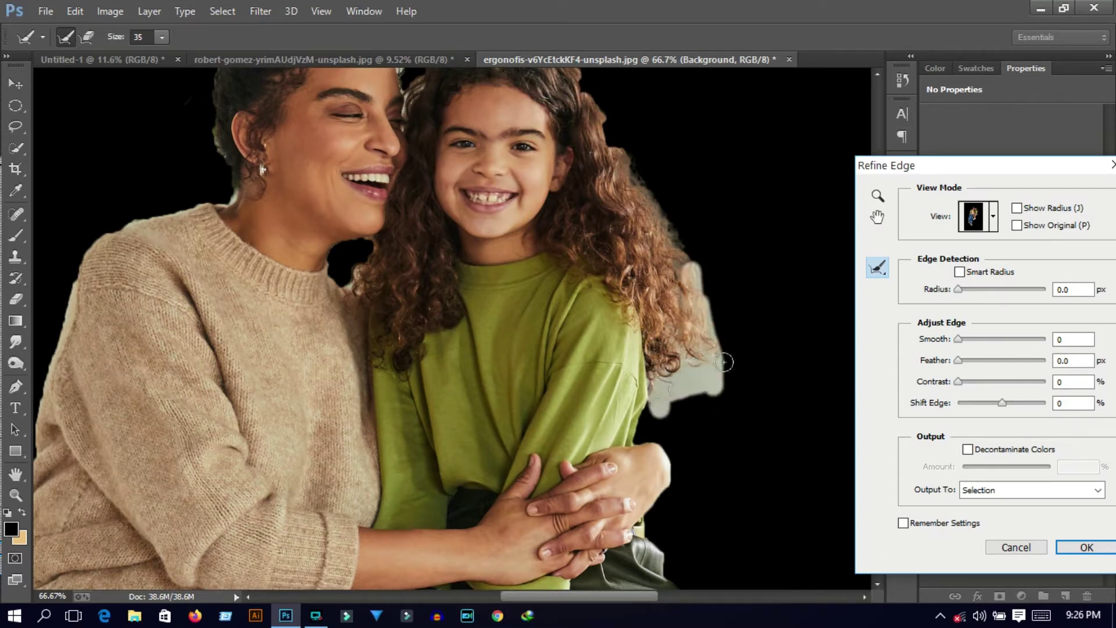
left_click_drag(724, 362, 730, 364)
left_click_drag(684, 259, 598, 103)
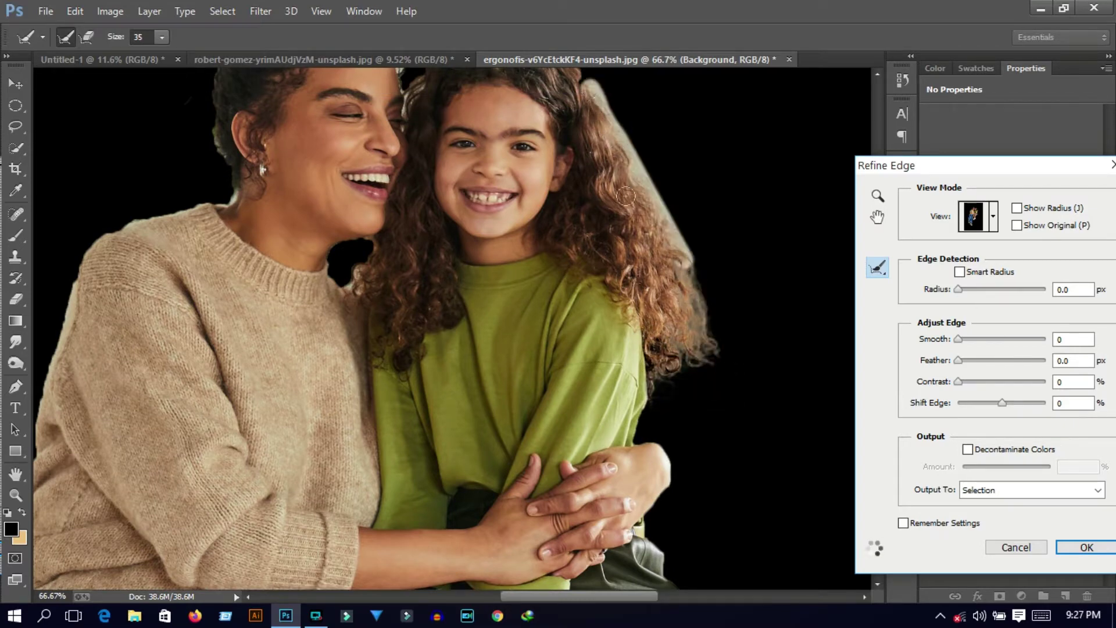
scroll(637, 256, "up", 1)
scroll(512, 87, "up", 1)
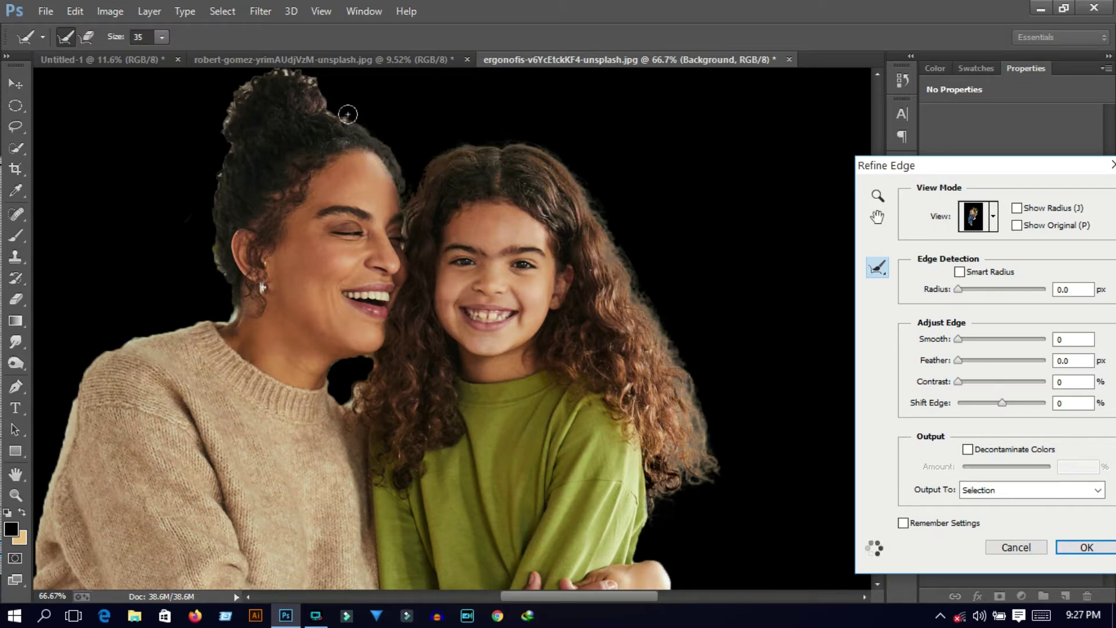
Refine the woman's hair edge below her bun and the sweater's left side.
left_click_drag(221, 129, 207, 209)
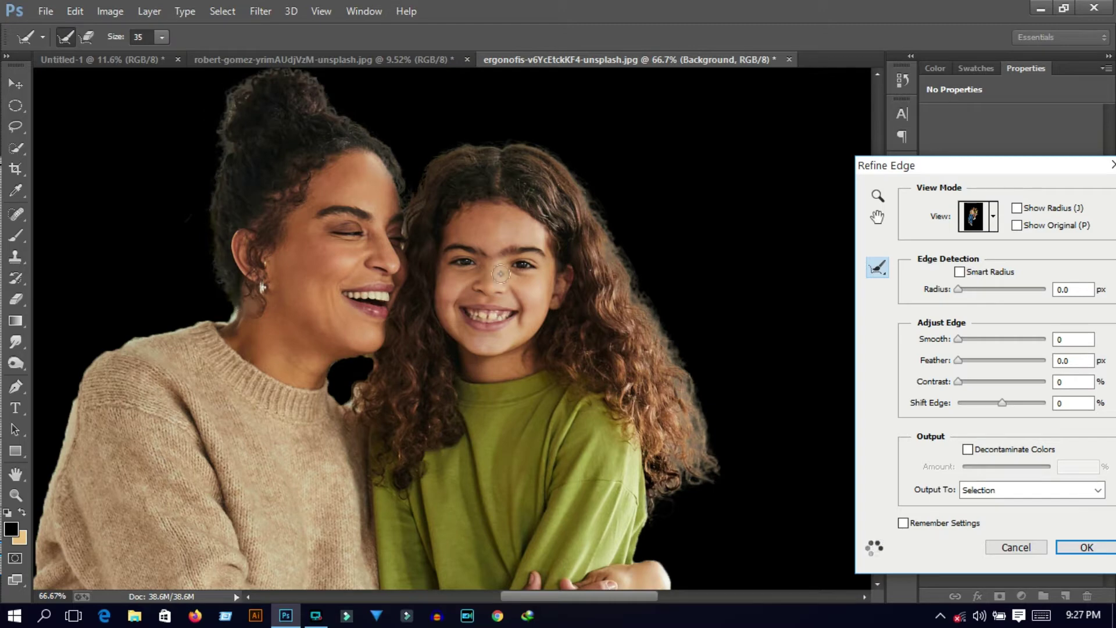
scroll(395, 340, "down", 2)
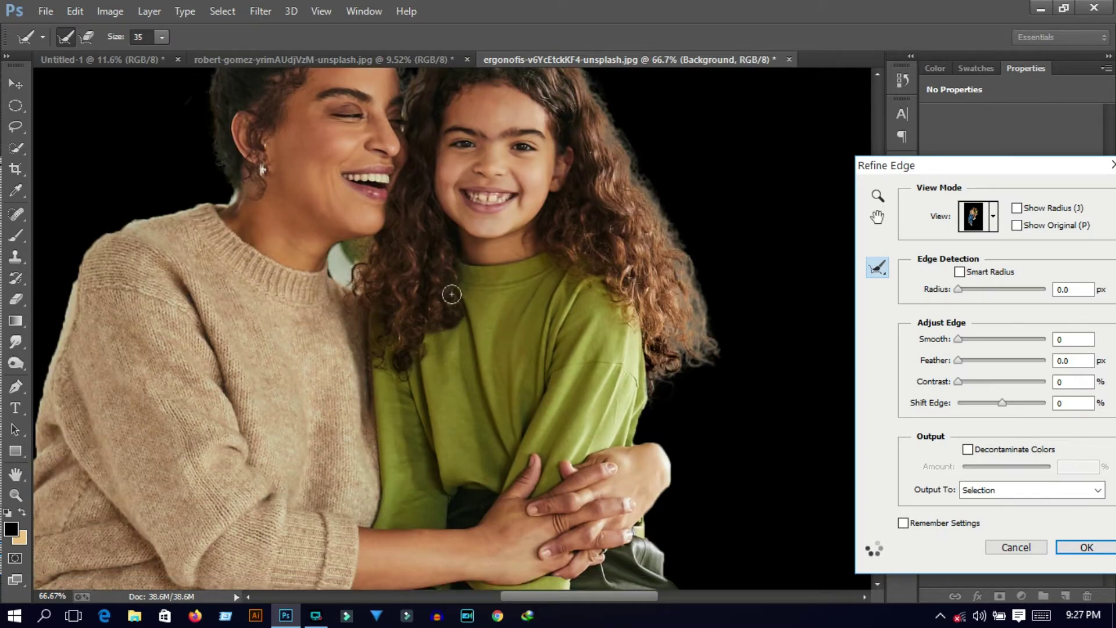
mouse_move(388, 292)
left_mouse_down()
mouse_move(390, 268)
mouse_move(401, 271)
left_mouse_up()
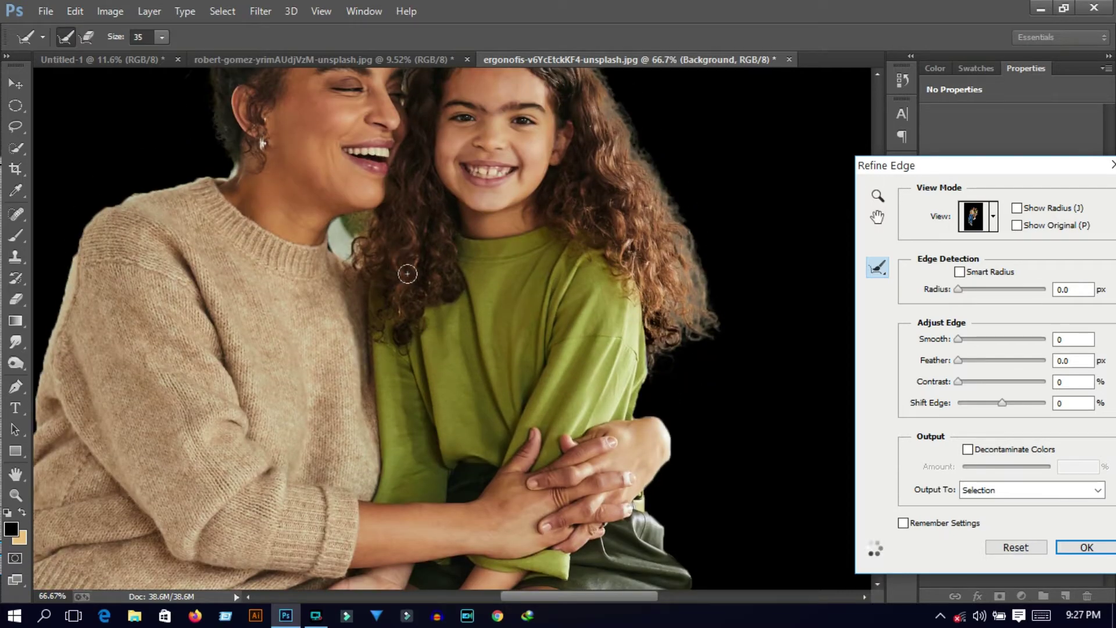
left_click_drag(567, 597, 524, 597)
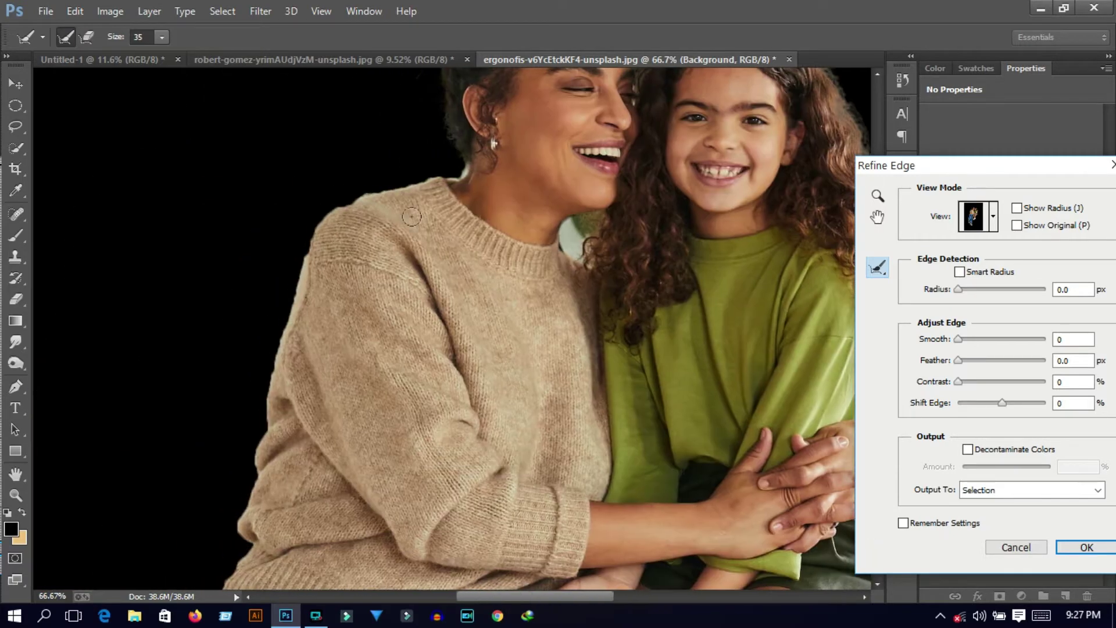
left_click_drag(306, 254, 271, 363)
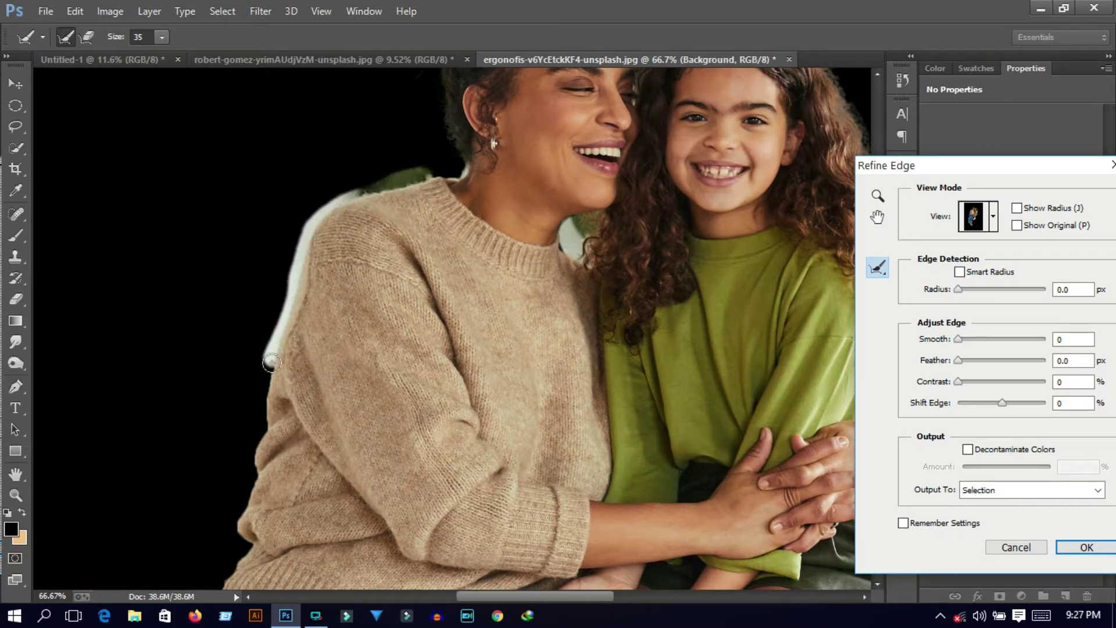
Refine the edges along the jeans, beside the child's leg and her calf.
scroll(273, 346, "down", 3)
scroll(244, 442, "down", 1)
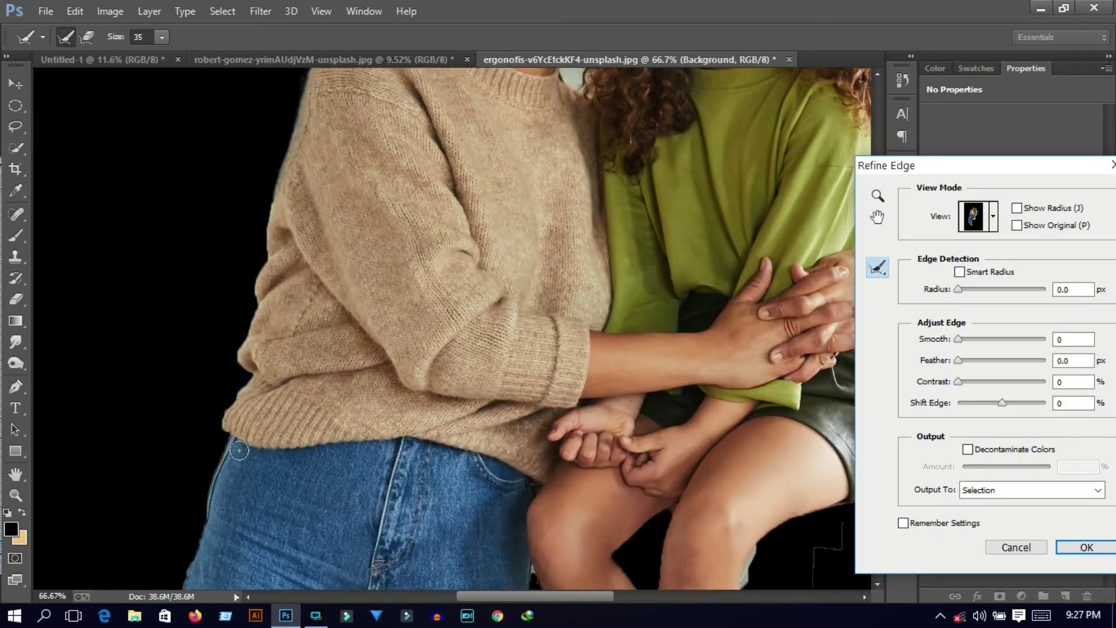
scroll(193, 442, "down", 4)
scroll(193, 441, "down", 2)
left_click_drag(199, 255, 114, 538)
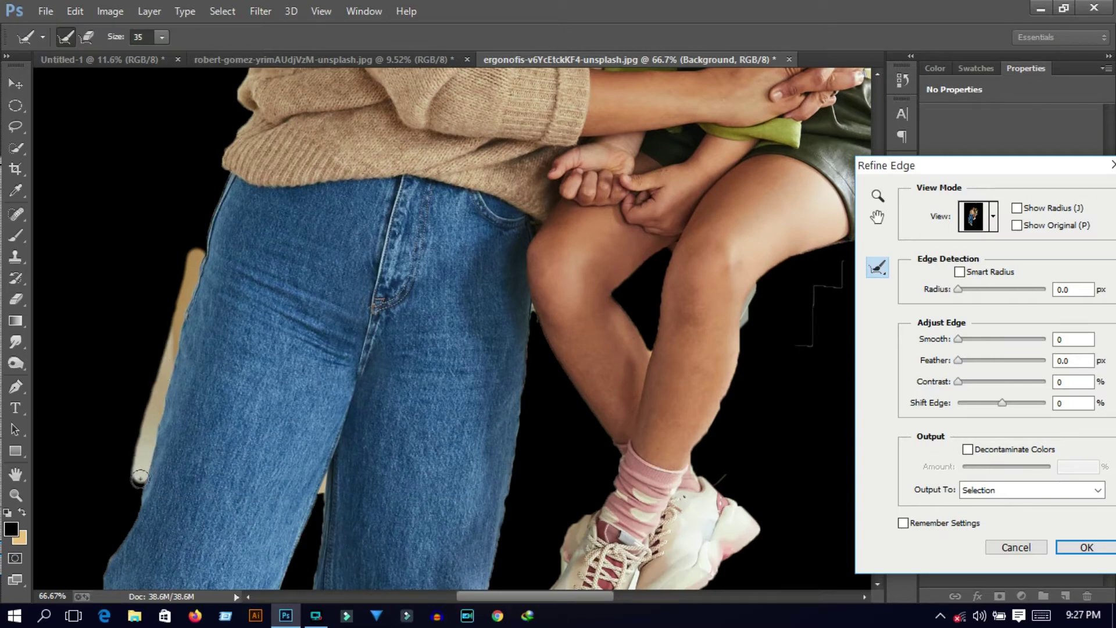
scroll(218, 462, "down", 2)
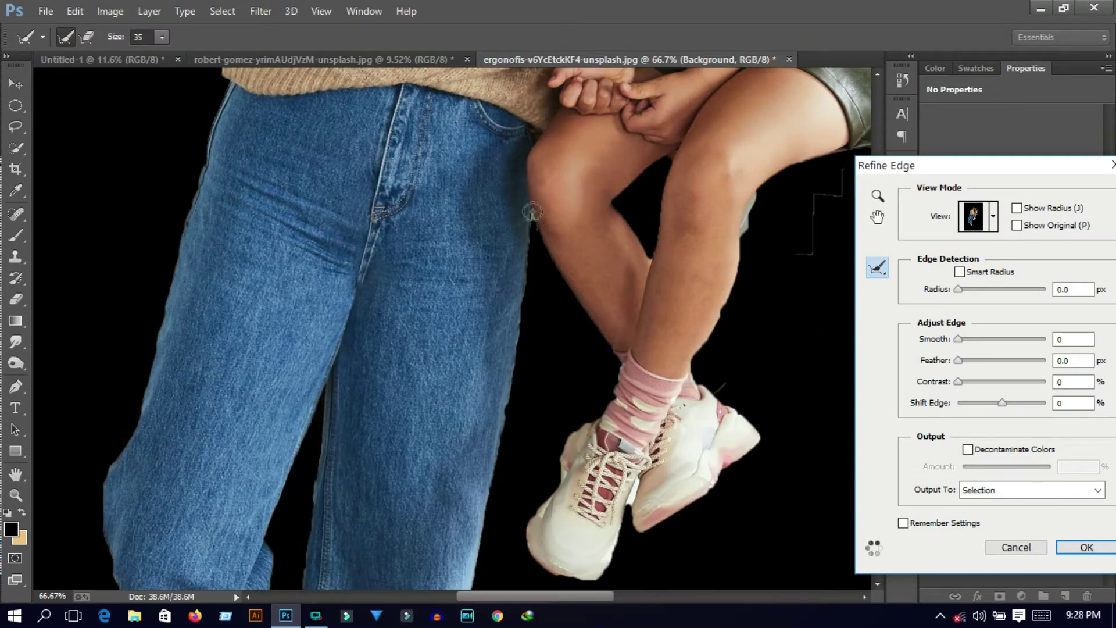
left_click_drag(532, 212, 506, 377)
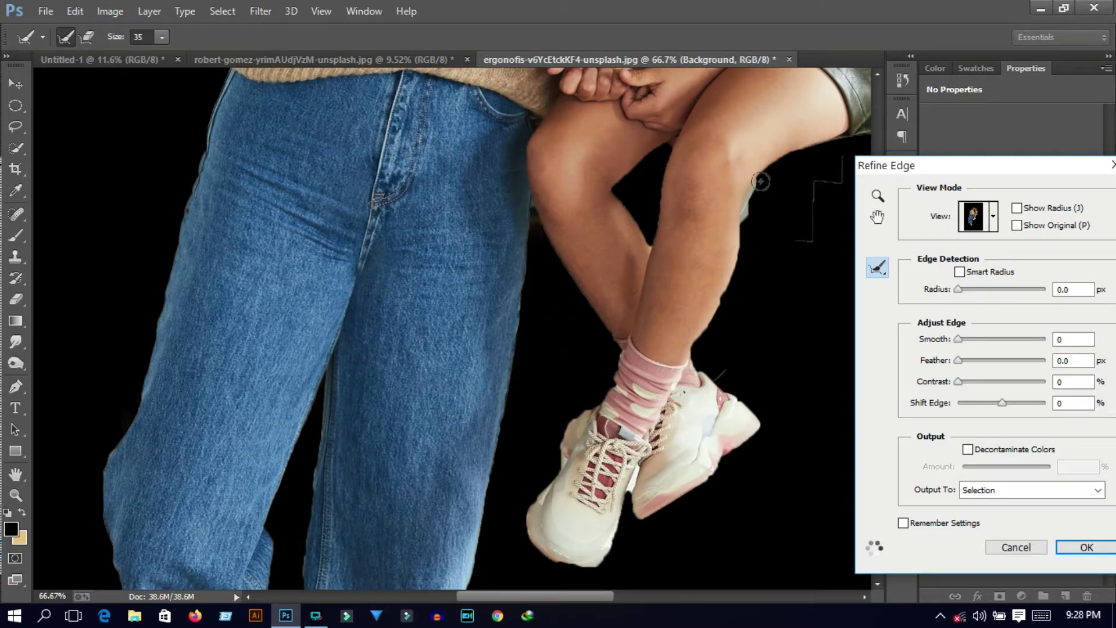
left_click_drag(761, 182, 707, 334)
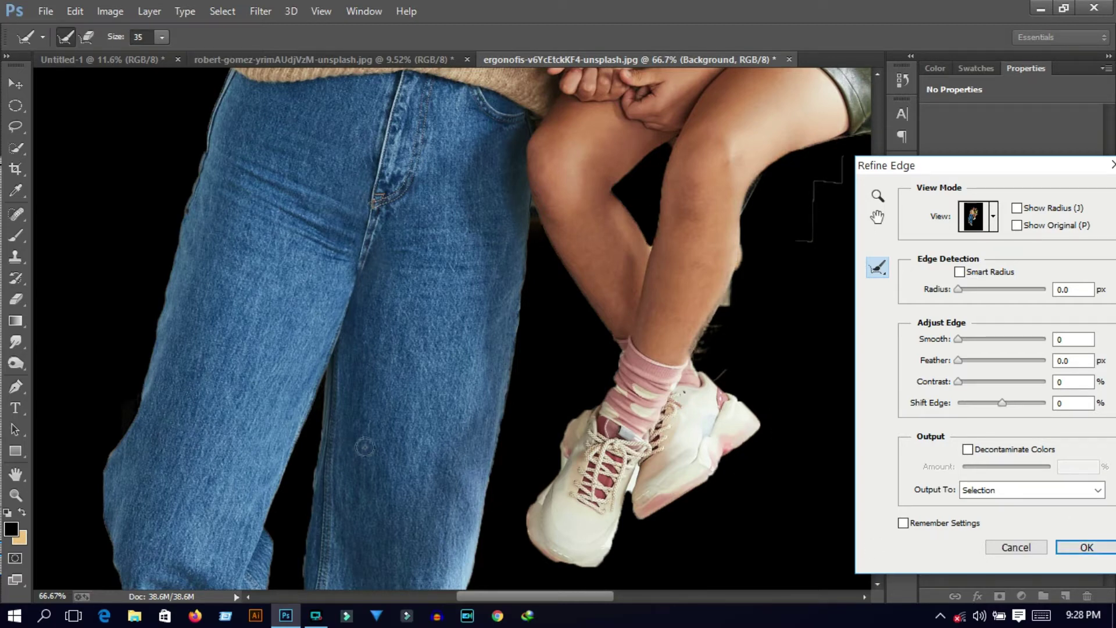
Apply Refine Edge with Smooth 21, Contrast 20%, Radius 0.9 px and Feather 1.2 px.
key("ctrl+minus")
key("ctrl+minus")
key("ctrl+minus")
scroll(421, 440, "down", 2)
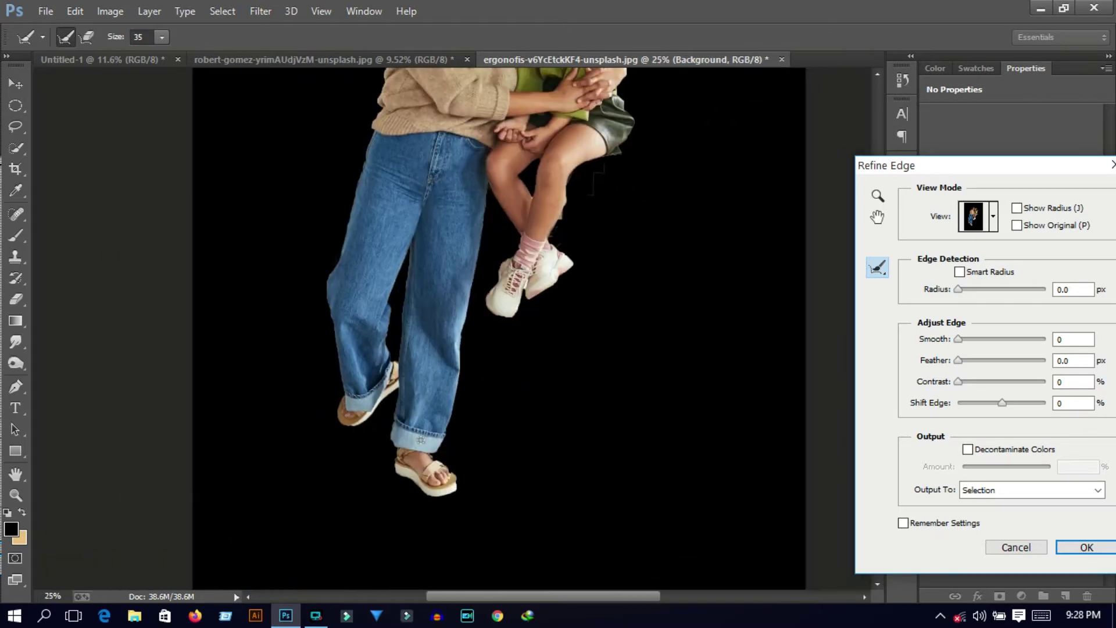
scroll(521, 473, "up", 3)
scroll(767, 434, "up", 1)
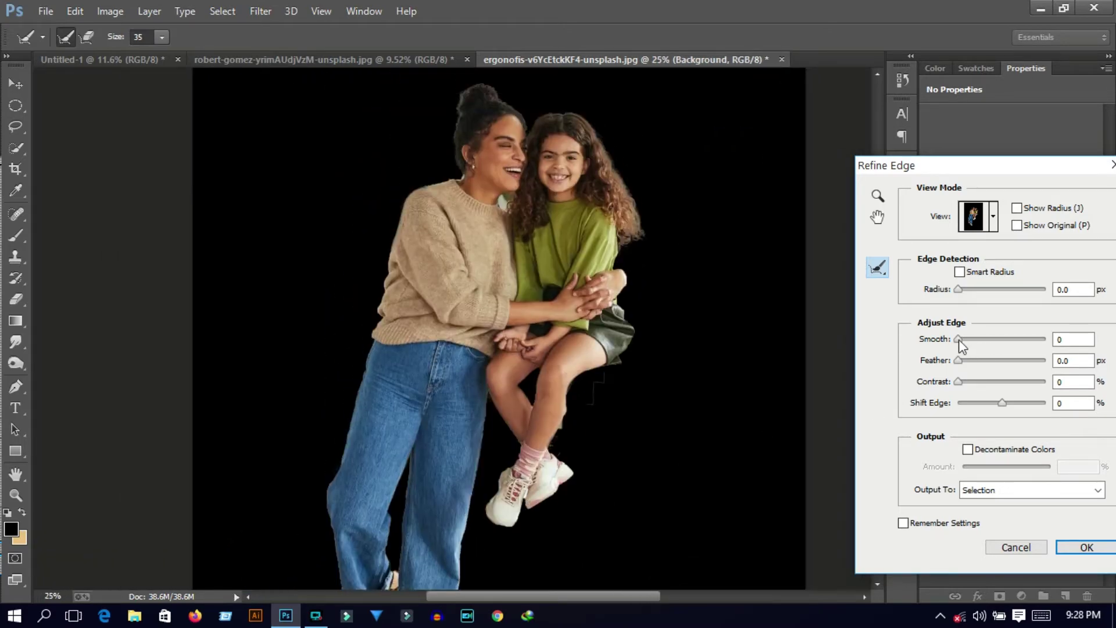
left_click_drag(959, 341, 977, 342)
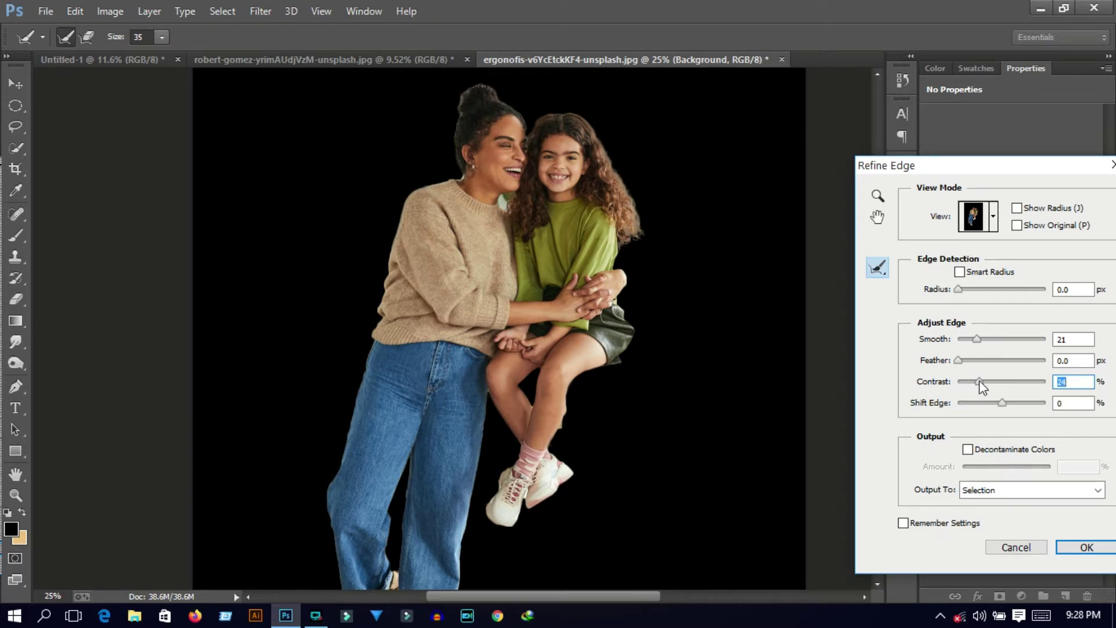
left_click_drag(974, 382, 976, 381)
left_click_drag(959, 290, 963, 290)
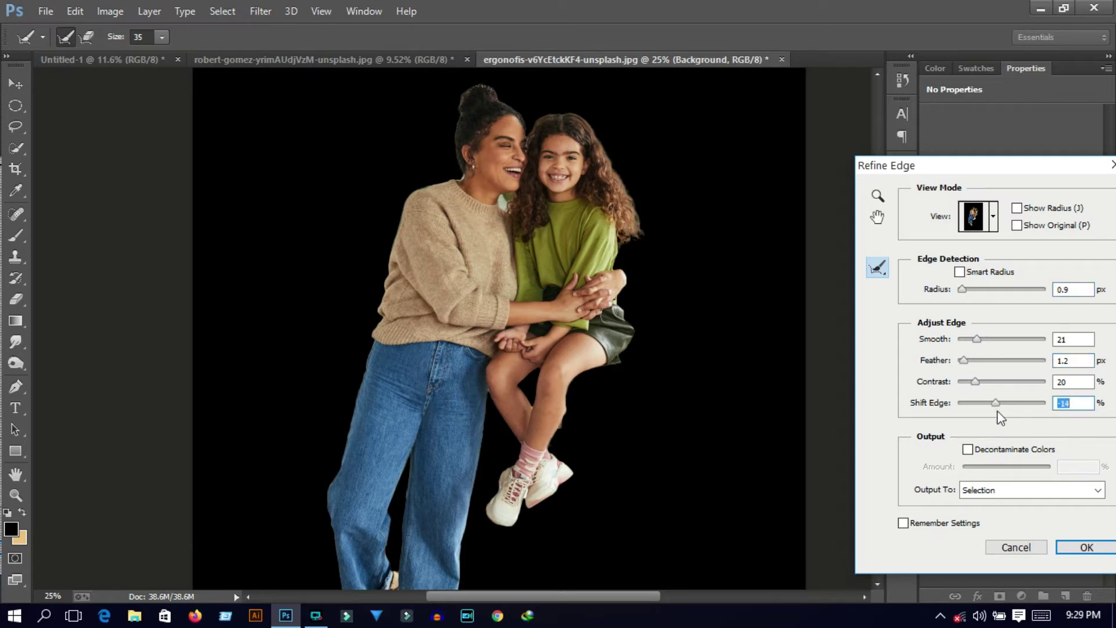
left_click(1072, 552)
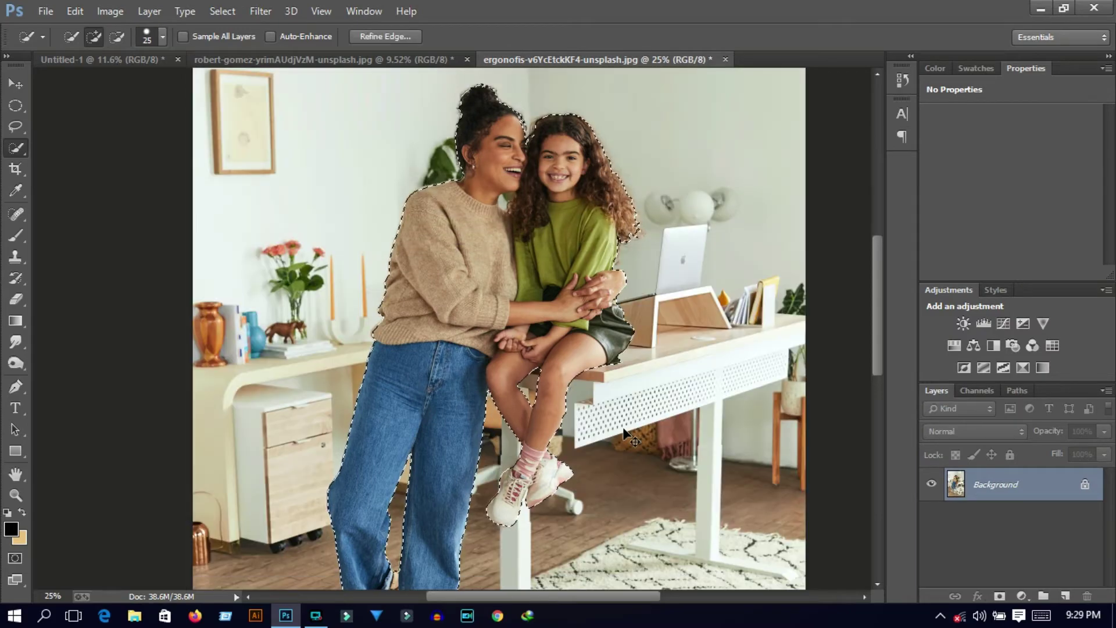
At 100% zoom, trim background along the calf and add the shoe heel's bottom edge.
key("ctrl+1")
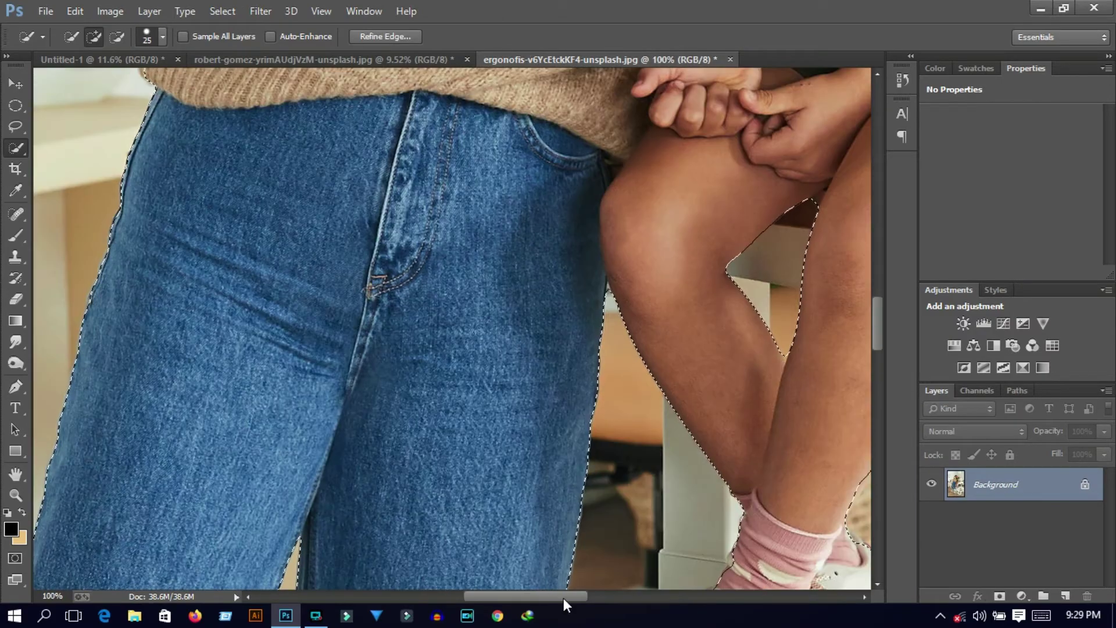
left_click_drag(563, 596, 609, 596)
key("alt")
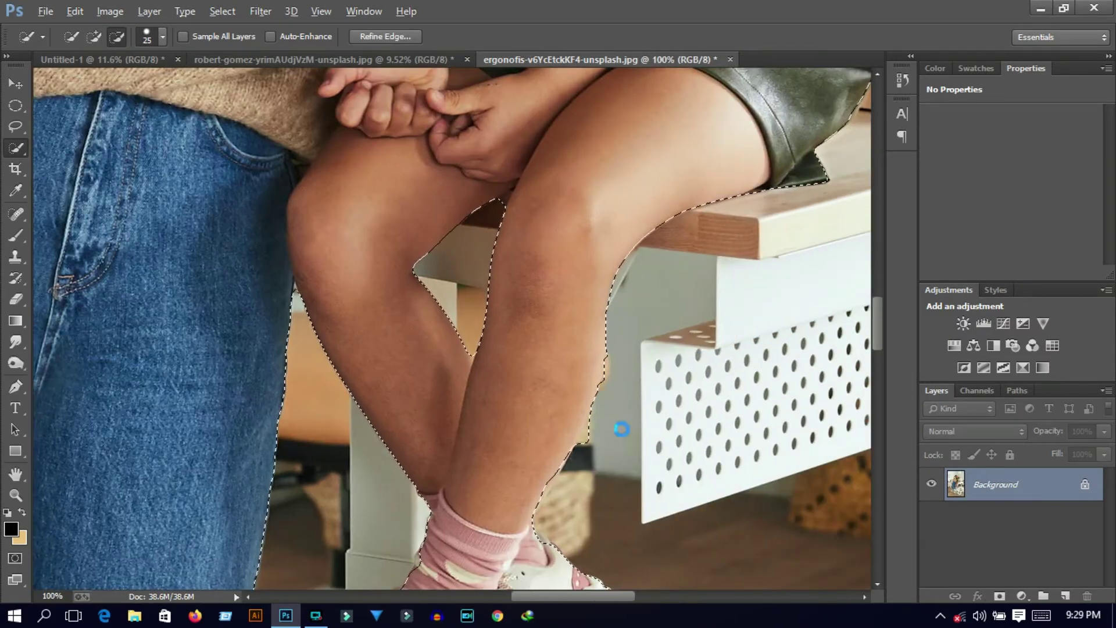
left_click_drag(618, 369, 590, 453)
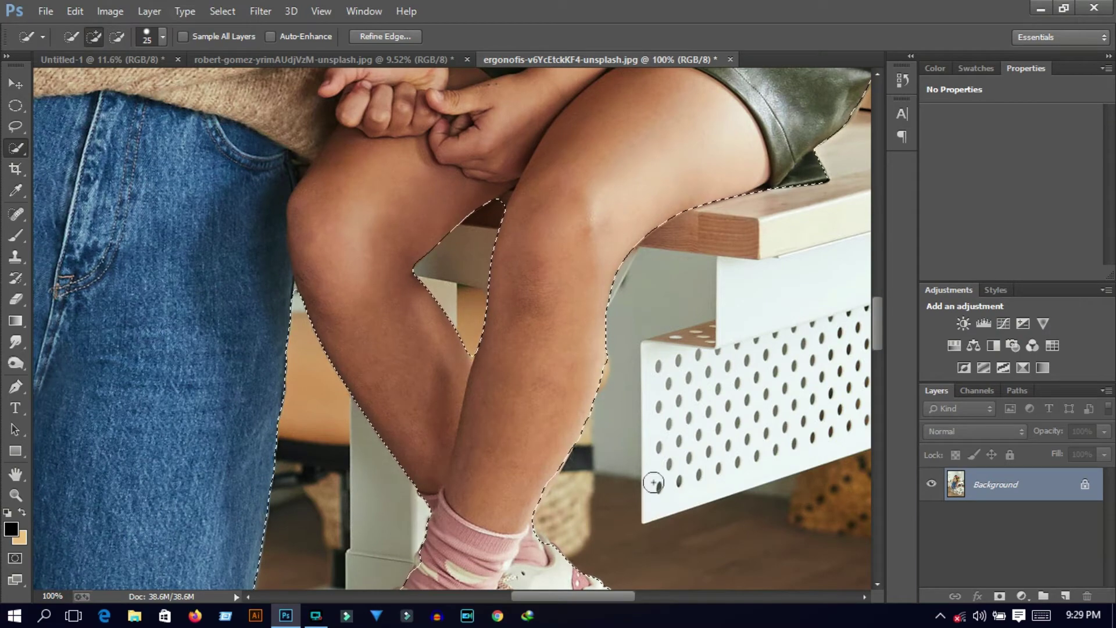
scroll(679, 388, "down", 5)
scroll(680, 388, "down", 5)
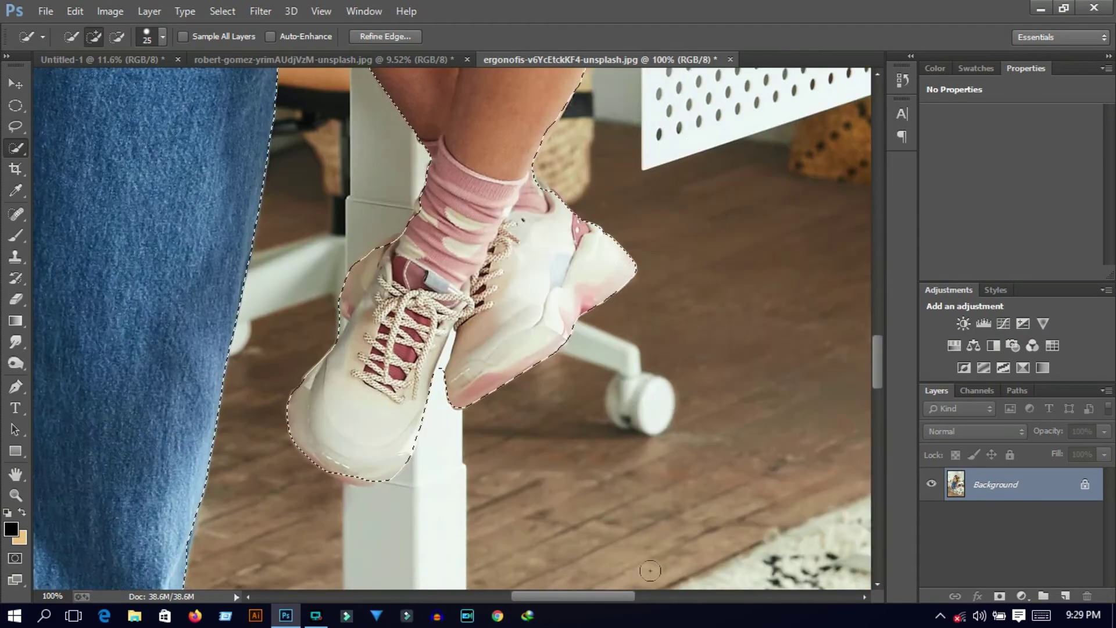
left_click(384, 472)
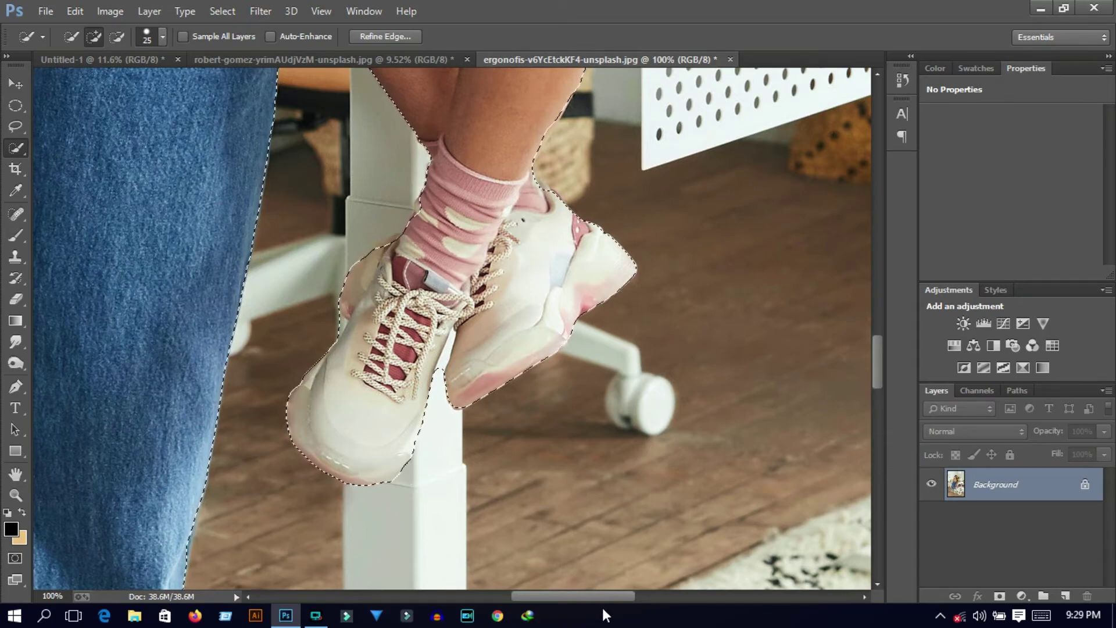
Extend the selection around the sandal toes.
scroll(582, 582, "left", 10)
scroll(523, 552, "down", 5)
scroll(483, 517, "down", 3)
scroll(483, 517, "down", 5)
left_click_drag(483, 518, 615, 498)
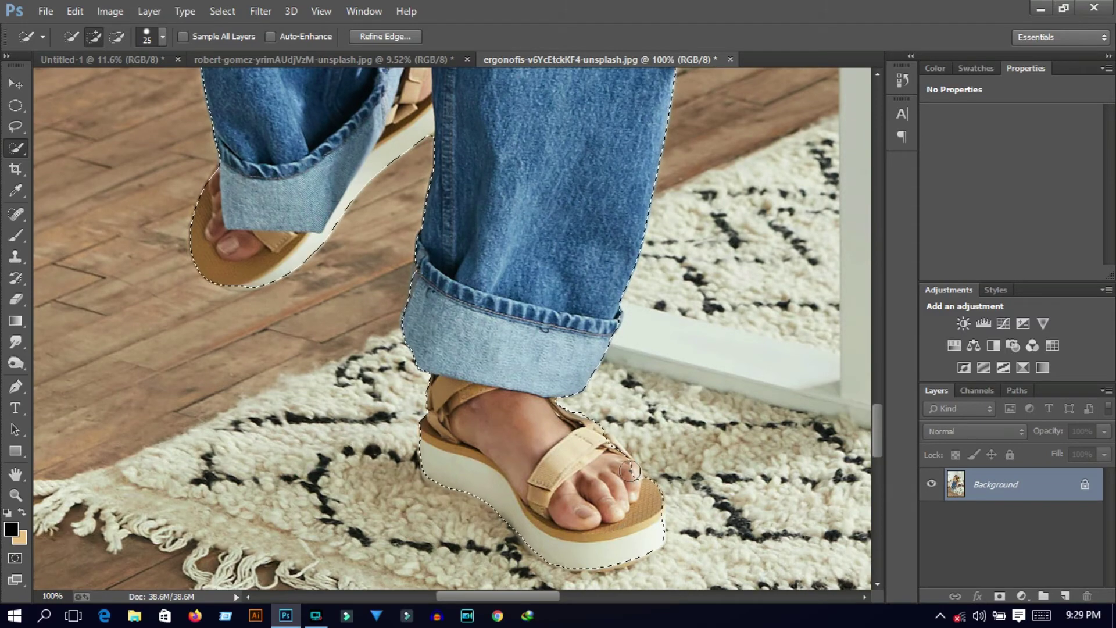
left_click_drag(623, 474, 633, 459)
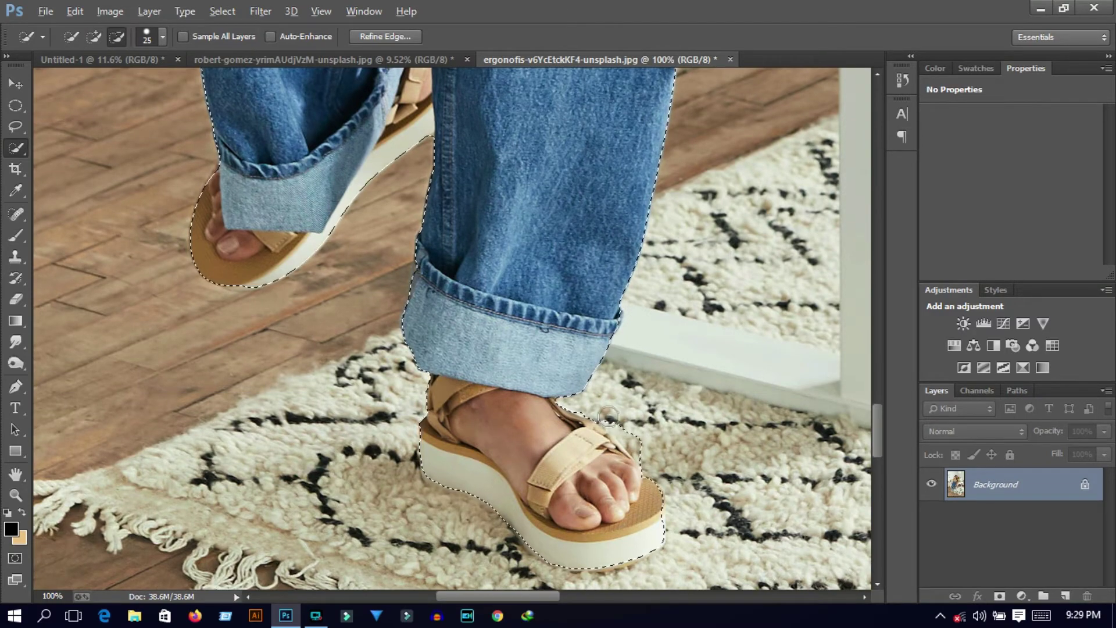
Check the selection up along the jeans and sweater, shrinking the brush to 15.
scroll(609, 427, "up", 4)
scroll(609, 428, "up", 3)
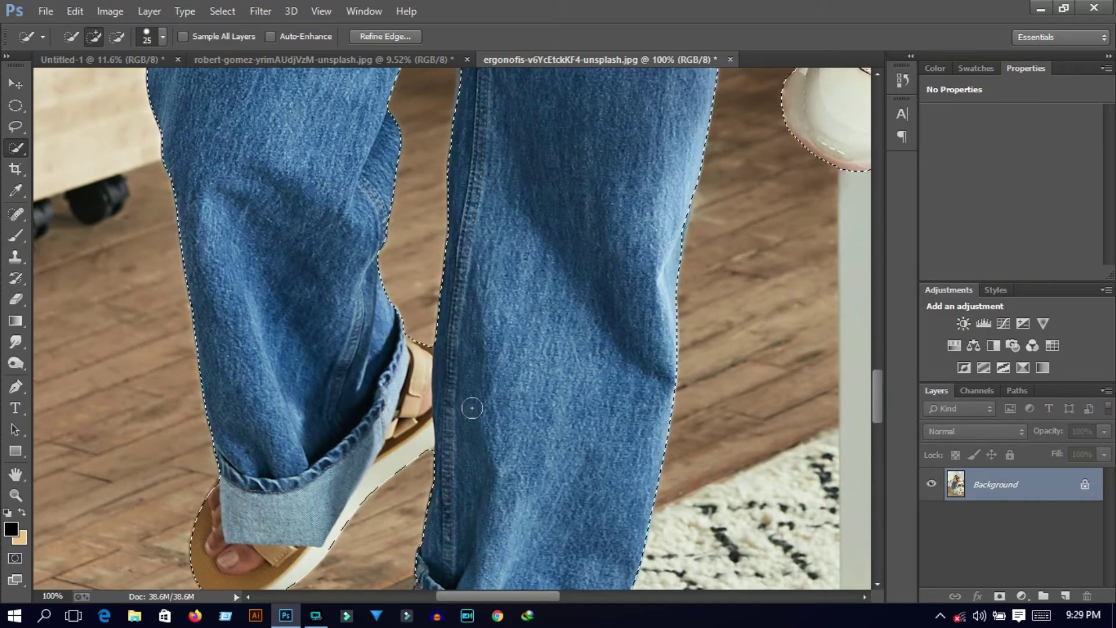
scroll(473, 399, "up", 3)
scroll(643, 381, "up", 3)
scroll(795, 372, "up", 3)
scroll(795, 372, "up", 5)
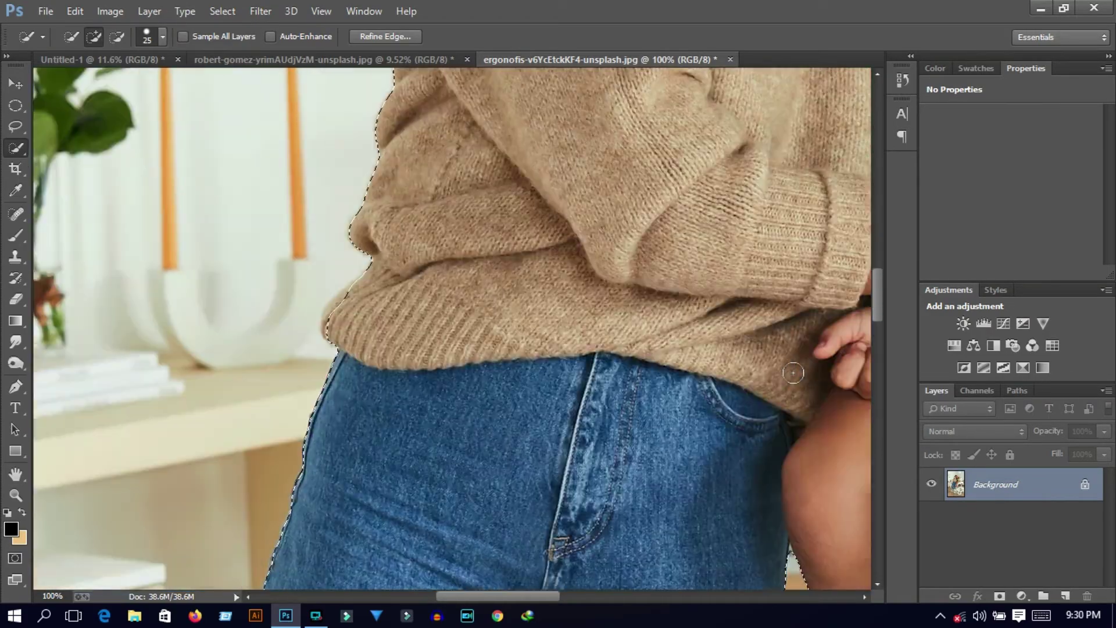
scroll(795, 372, "up", 5)
scroll(795, 372, "up", 4)
left_click_drag(552, 596, 587, 606)
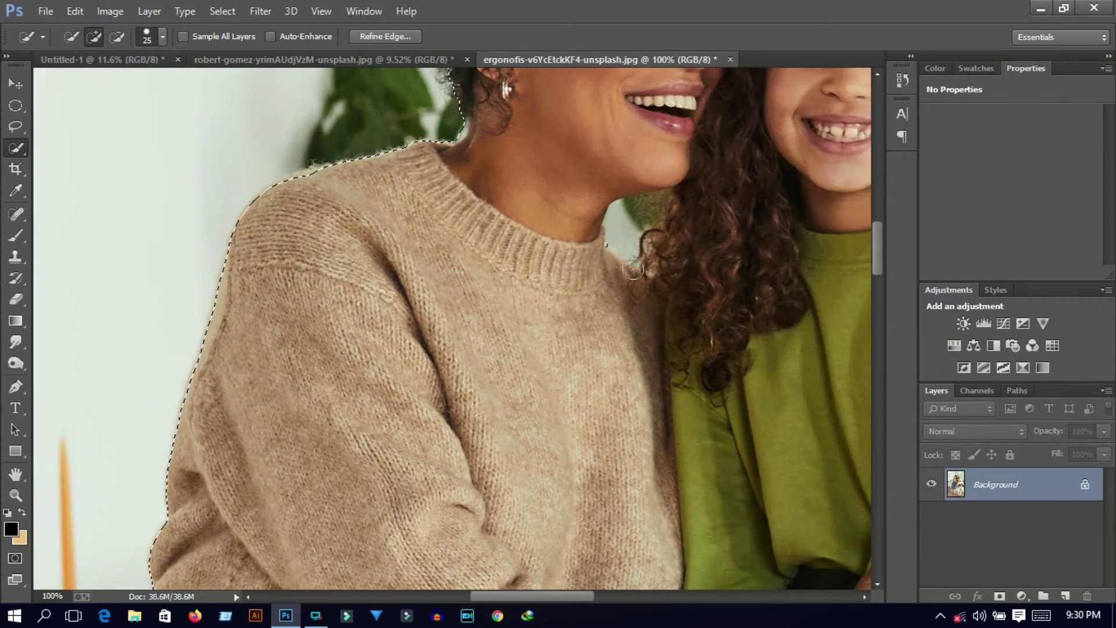
key("bracketleft")
key("alt")
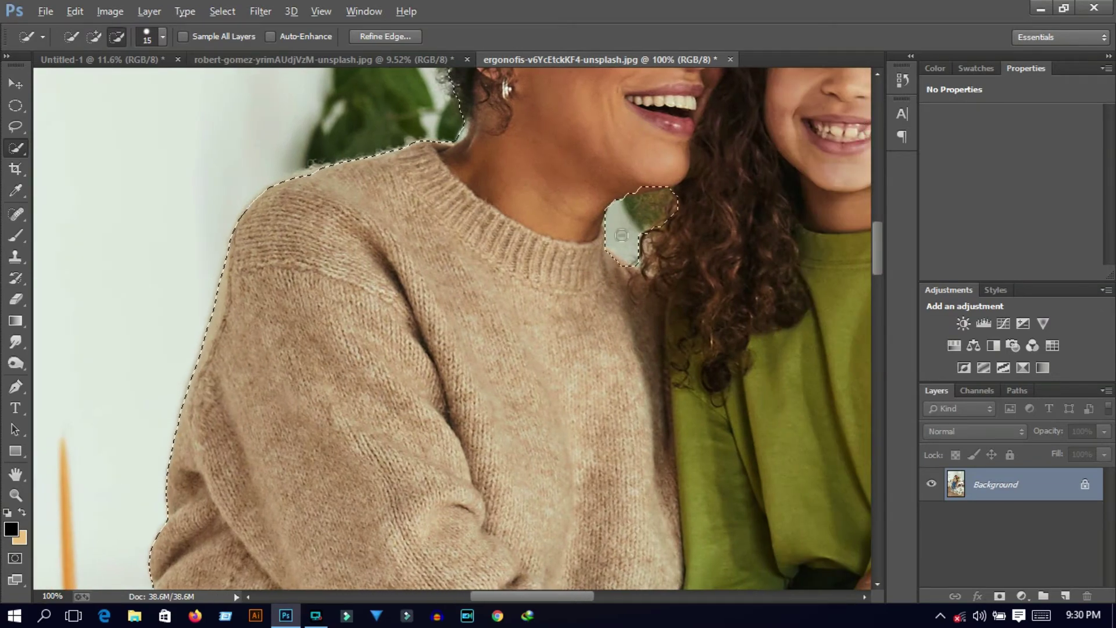
key("super")
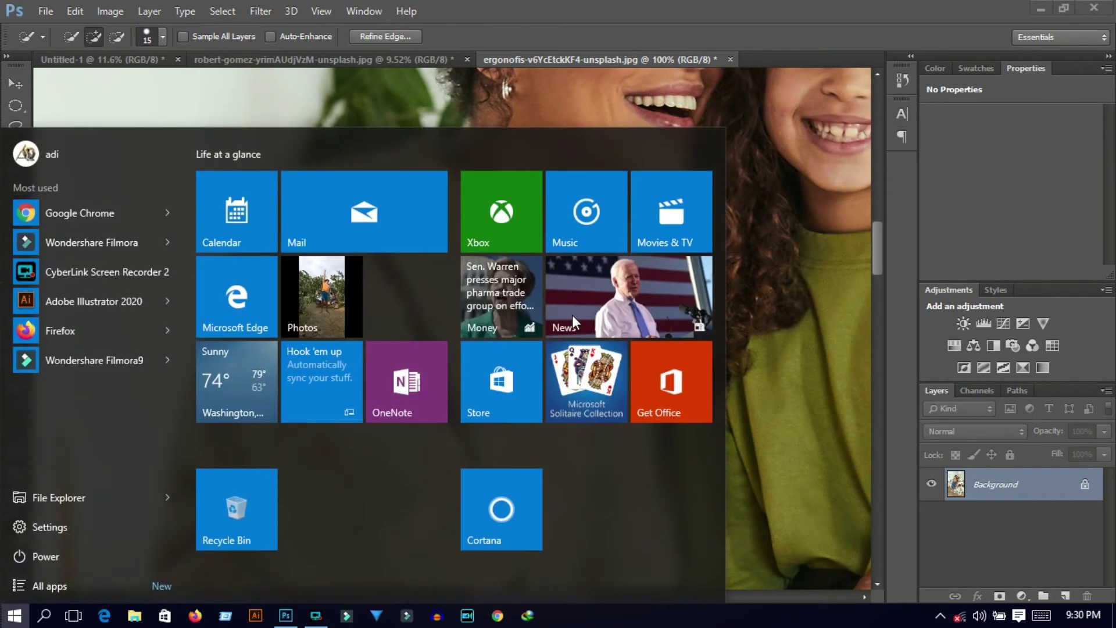
Copy the selected mother and daughter and paste them into Untitled-1 as Layer 1.
key("super")
scroll(572, 315, "down", 2)
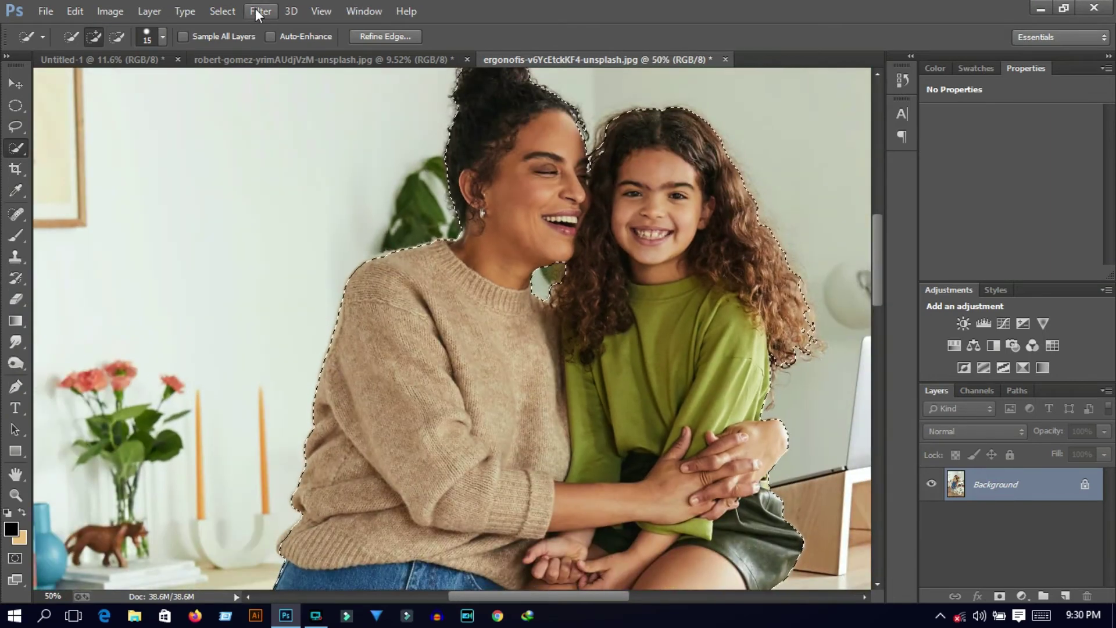
left_click(76, 11)
left_click(99, 60)
left_click(76, 11)
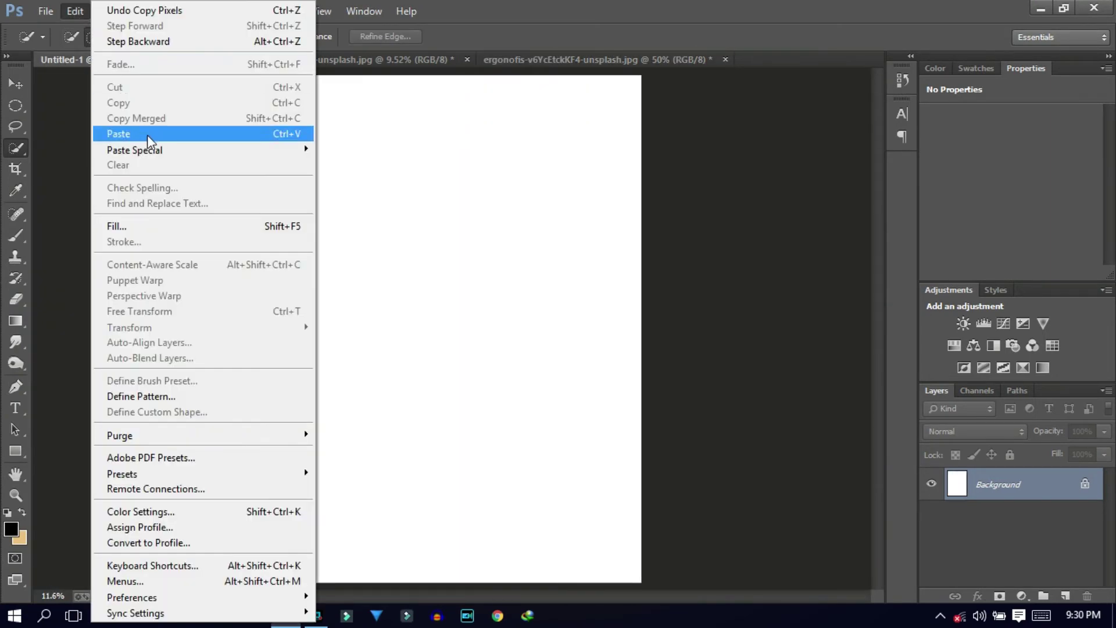
left_click(145, 132)
Drag the city skyline photo into Untitled-1 and stretch it to fill the whole canvas.
key("v")
left_click(45, 11)
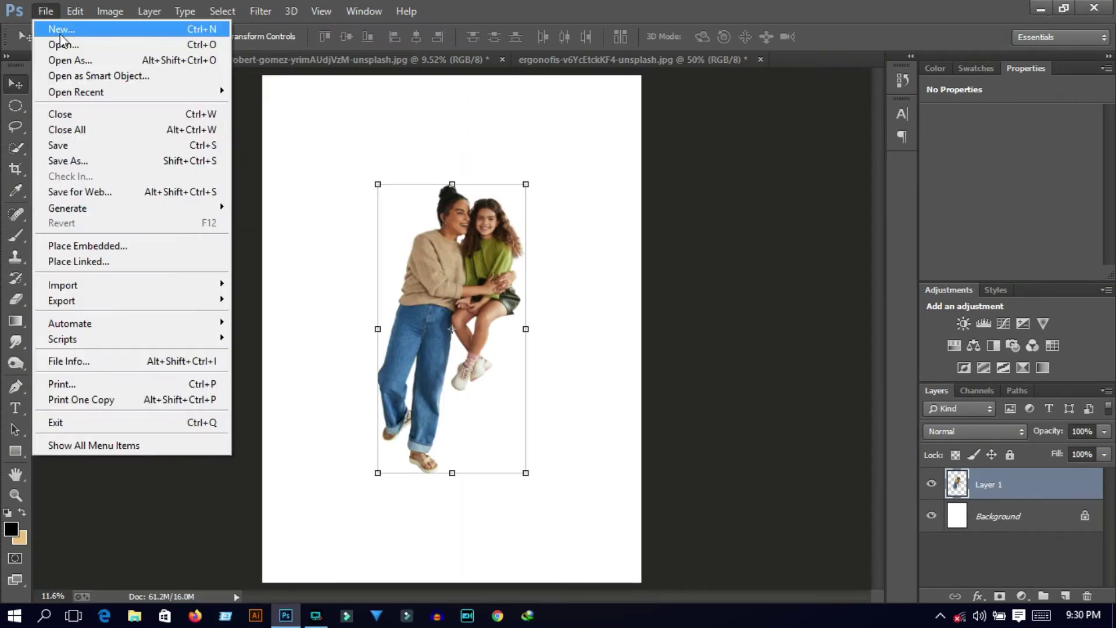
left_click(365, 60)
left_click_drag(370, 110, 370, 149)
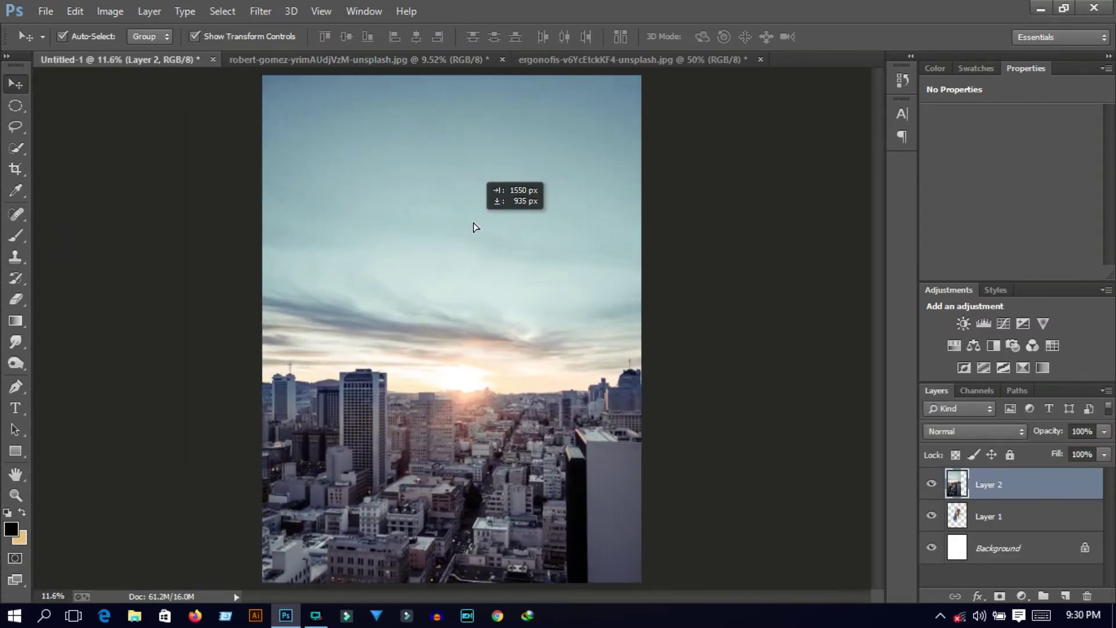
left_click_drag(370, 149, 473, 223)
left_click_drag(672, 75, 529, 235)
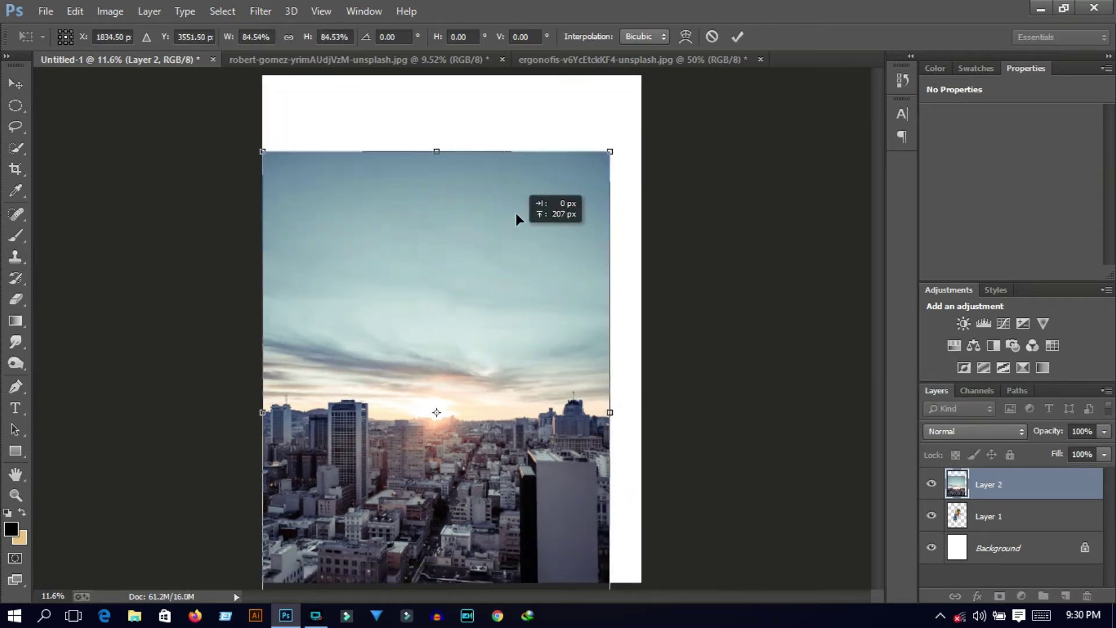
key("ctrl+minus")
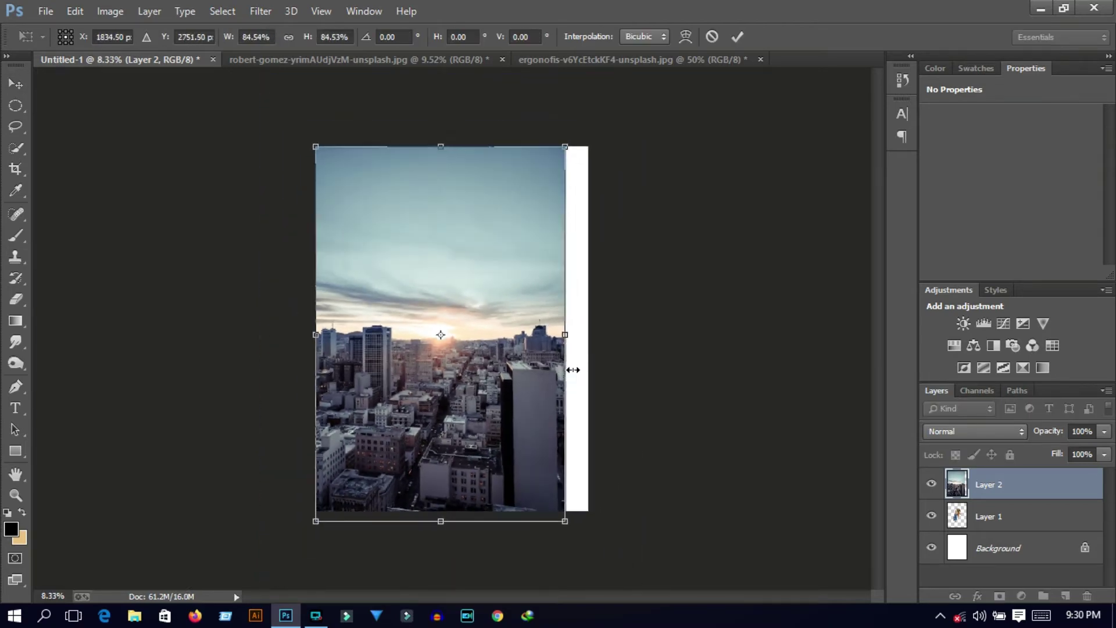
left_click_drag(568, 345, 589, 346)
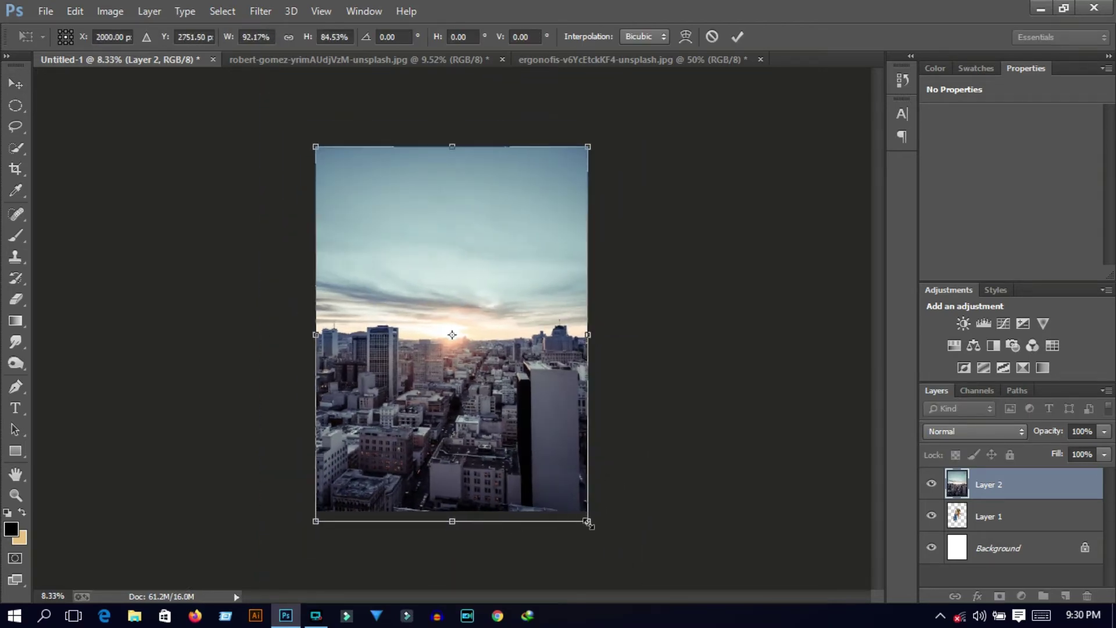
left_click_drag(589, 523, 583, 526)
left_click_drag(454, 138, 453, 128)
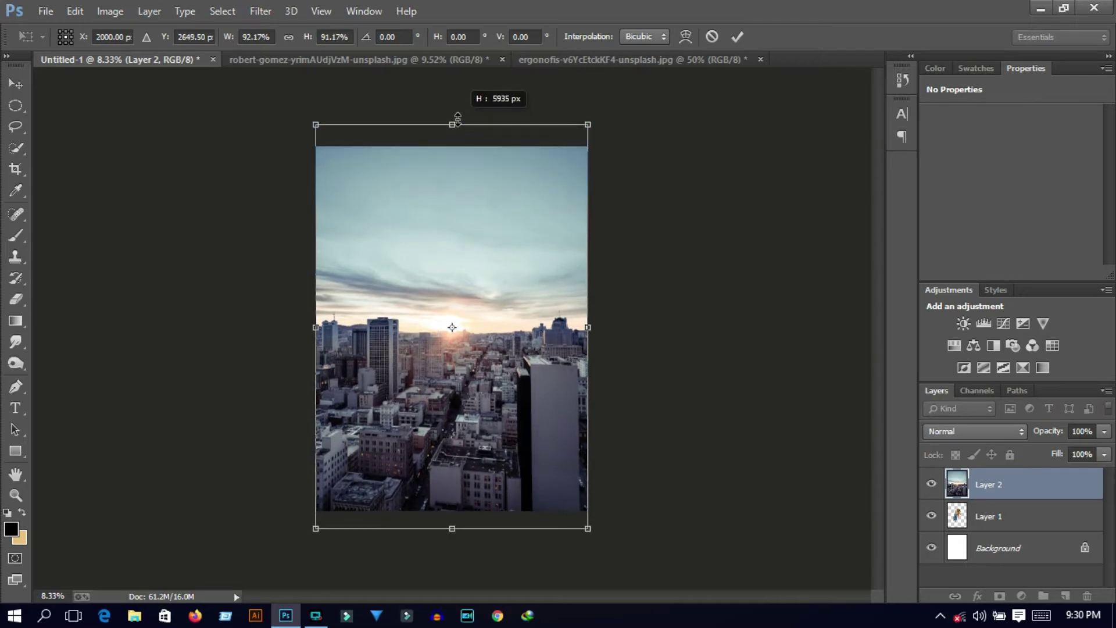
left_click(738, 36)
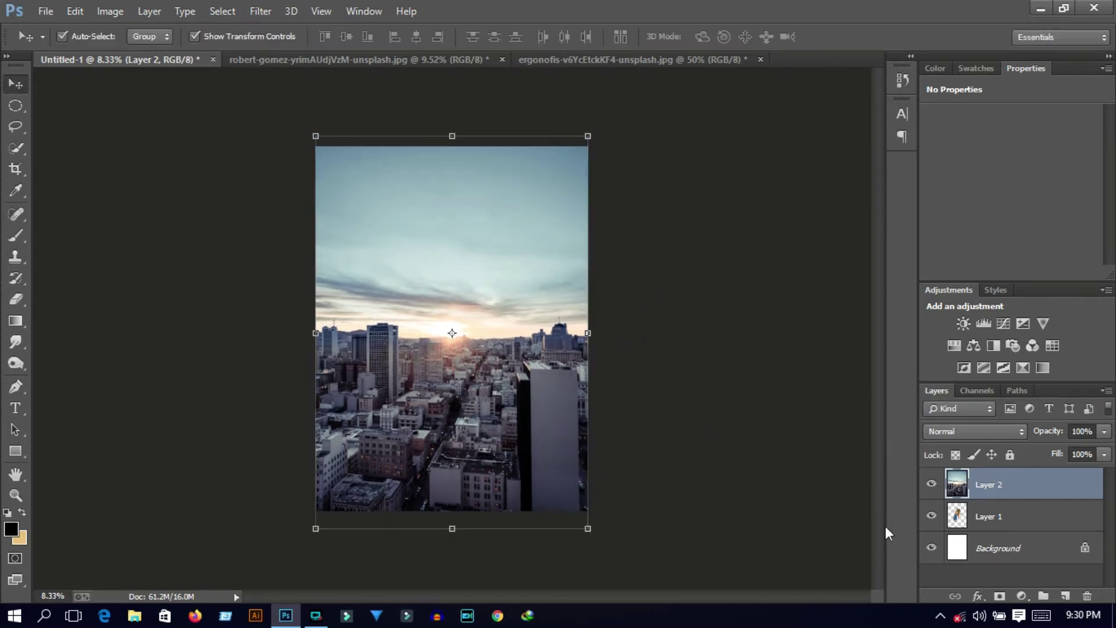
Move the cutout layer above the city photo and scale it onto the building.
left_click_drag(988, 516, 988, 474)
key("ctrl+plus")
key("ctrl+plus")
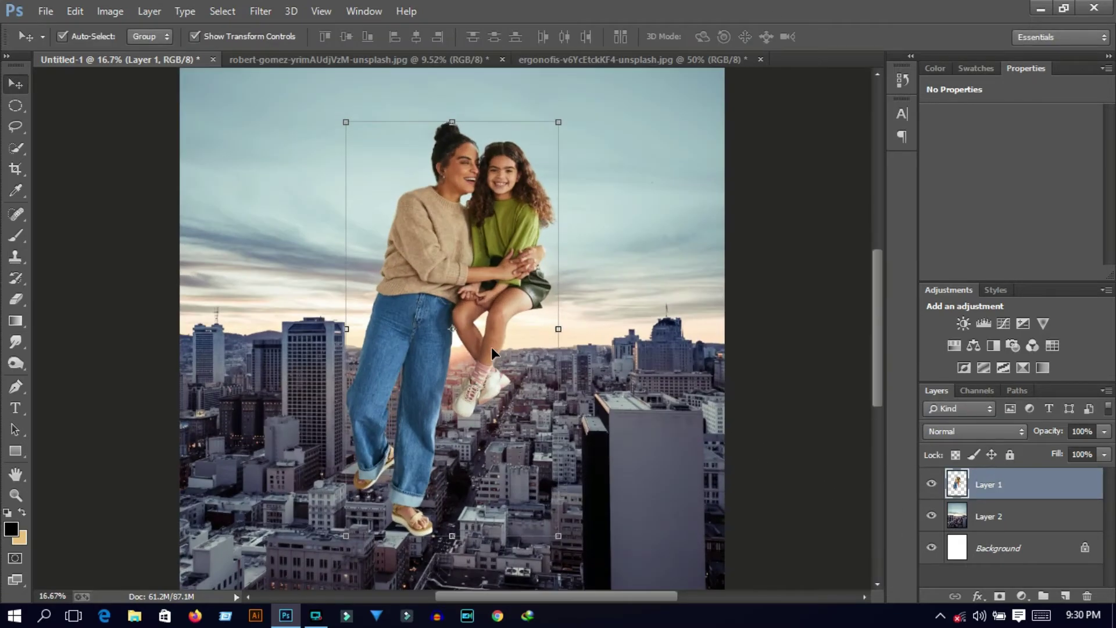
mouse_move(555, 117)
left_mouse_down()
mouse_move(516, 232)
mouse_move(531, 201)
left_mouse_up()
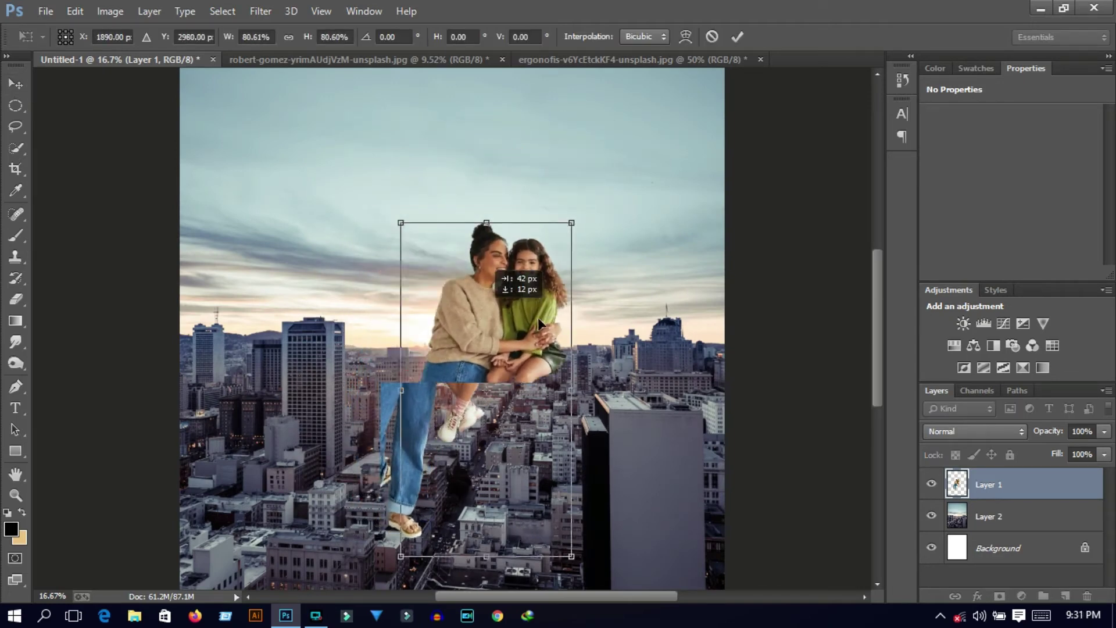
left_click_drag(425, 284, 581, 337)
scroll(581, 340, "down", 3)
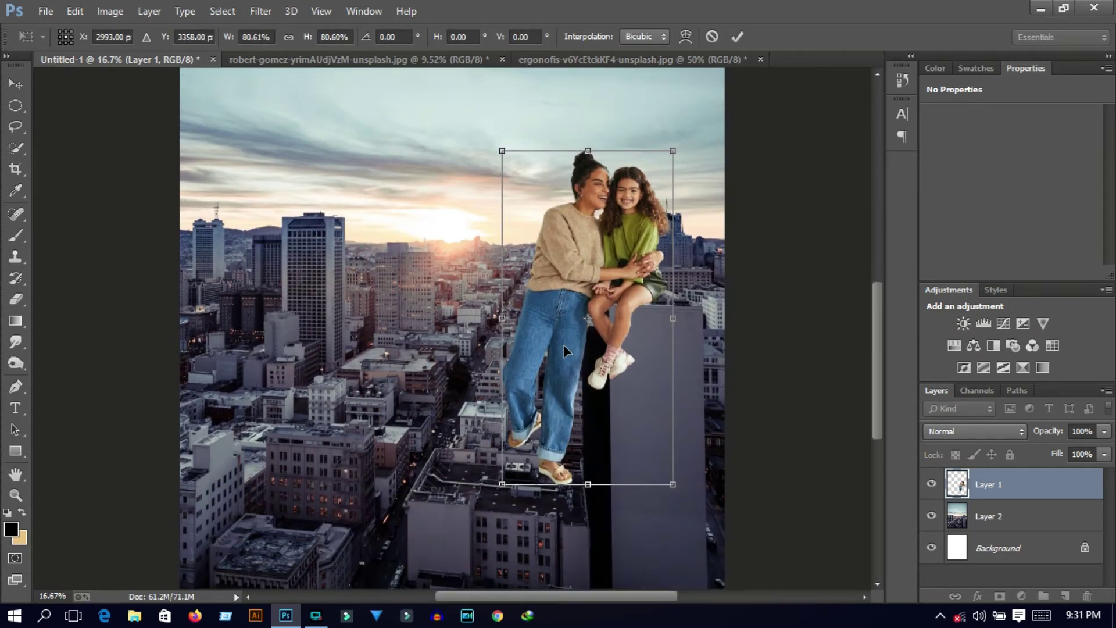
left_click_drag(502, 484, 500, 164)
scroll(501, 168, "up", 5)
scroll(619, 247, "up", 4)
Adjust the cutout's size and placement on the tower and commit the transform.
left_click_drag(614, 221, 624, 199)
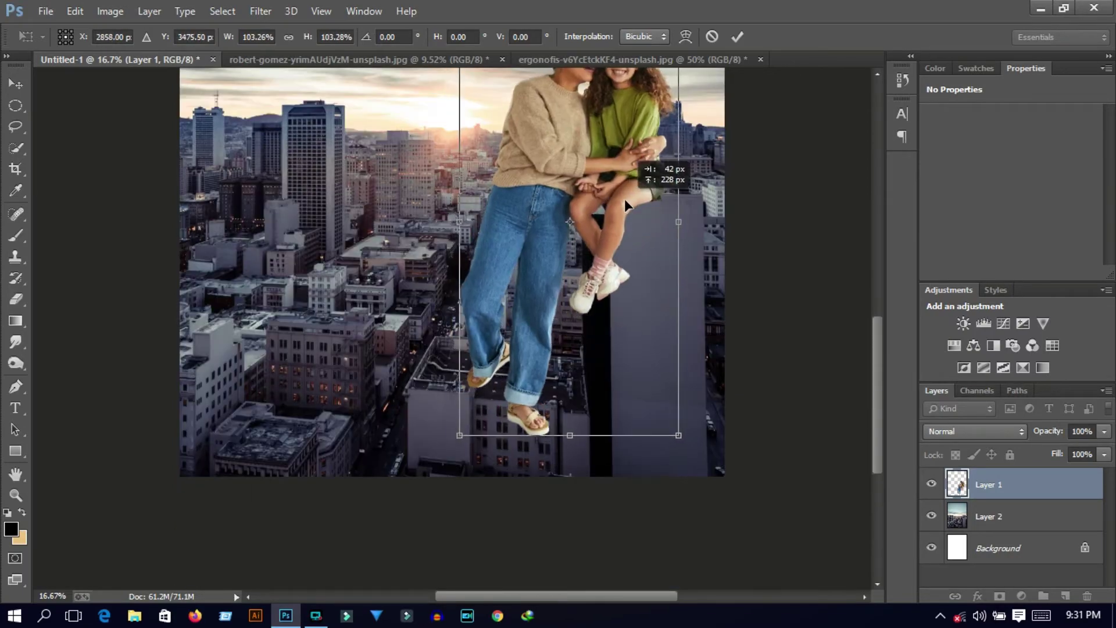
left_click_drag(459, 435, 394, 569)
scroll(572, 436, "down", 2)
scroll(572, 436, "up", 2)
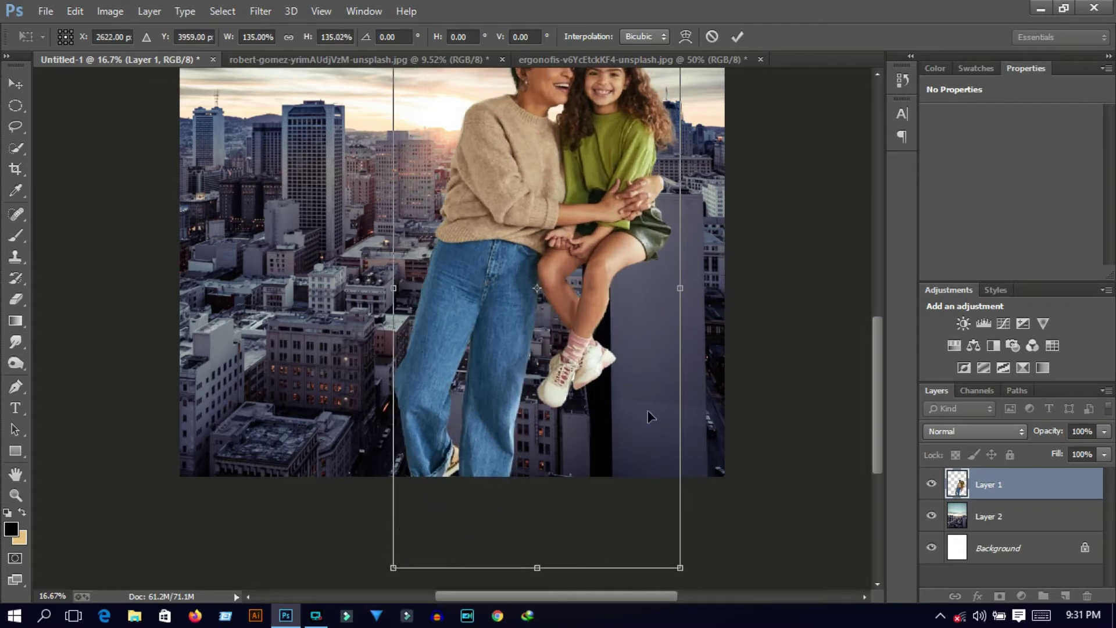
scroll(621, 348, "up", 3)
left_click_drag(622, 348, 638, 269)
scroll(612, 372, "up", 1)
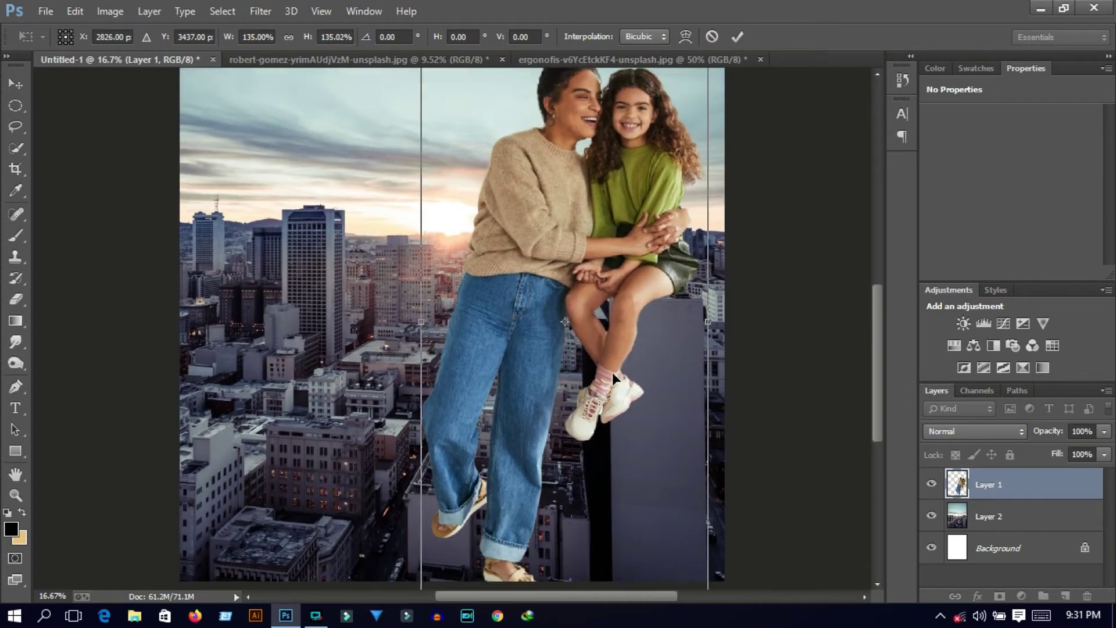
scroll(613, 375, "up", 4)
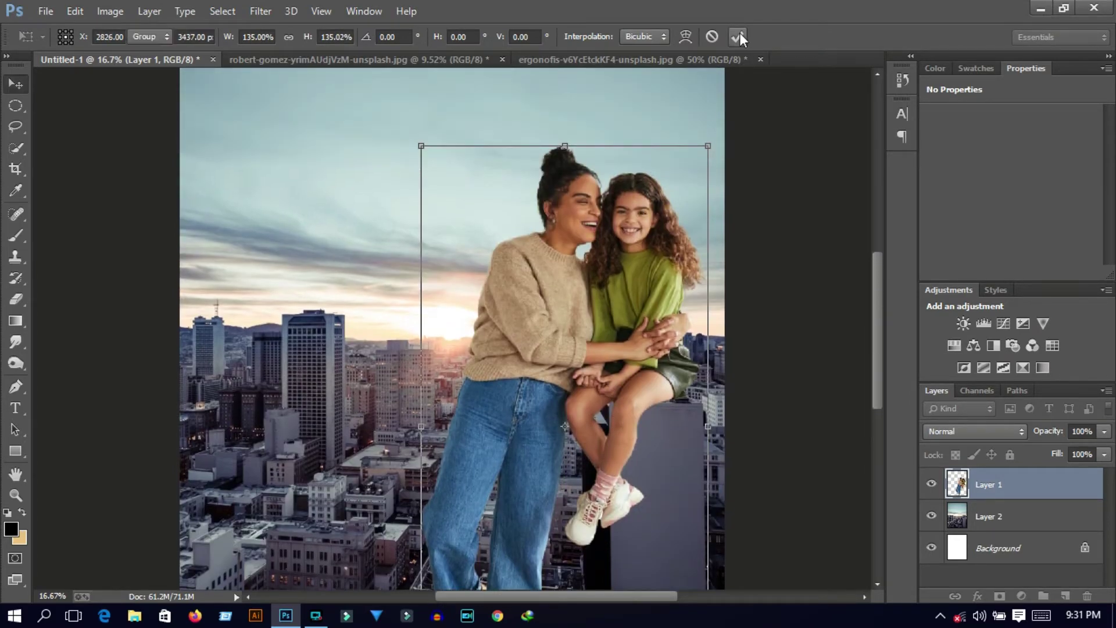
left_click(737, 36)
Free Transform the pair again, enlarging it to about 105% and shifting it left.
scroll(601, 239, "down", 2)
scroll(601, 242, "down", 3)
scroll(602, 244, "up", 1)
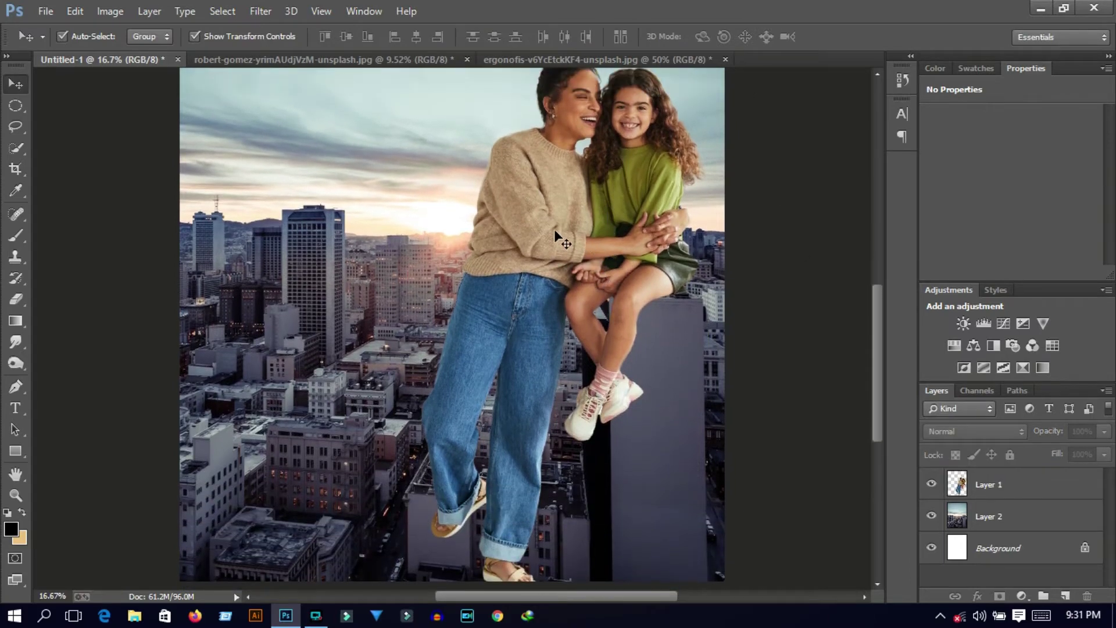
left_click(553, 229)
key("ctrl+t")
scroll(524, 352, "down", 2)
scroll(524, 352, "down", 1)
left_click_drag(420, 529, 406, 545)
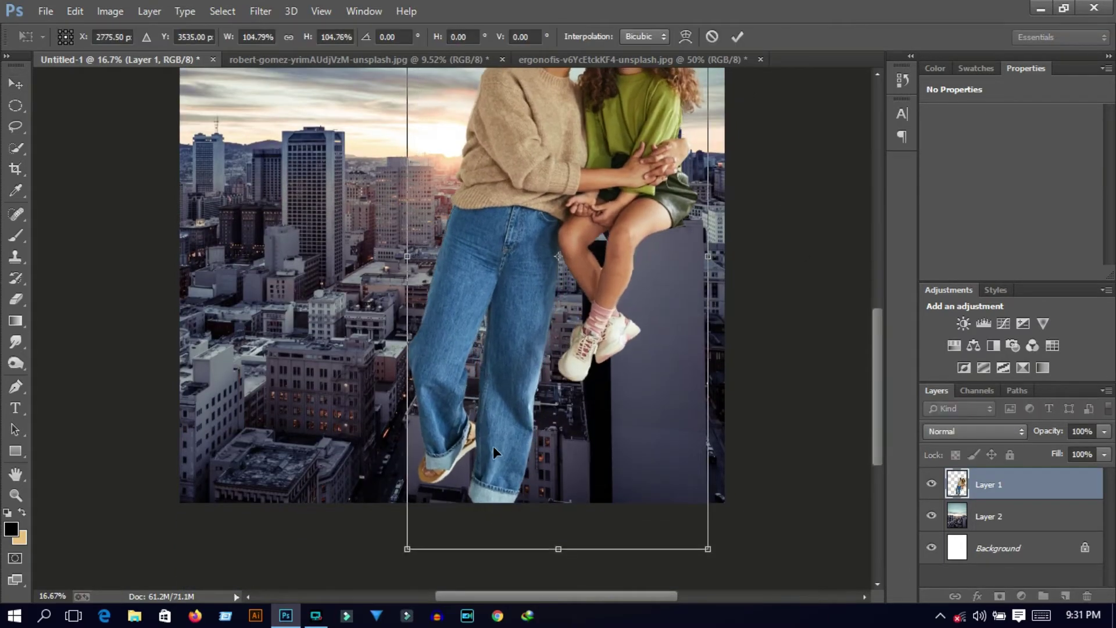
mouse_move(495, 425)
left_mouse_down()
mouse_move(508, 432)
mouse_move(491, 437)
left_mouse_up()
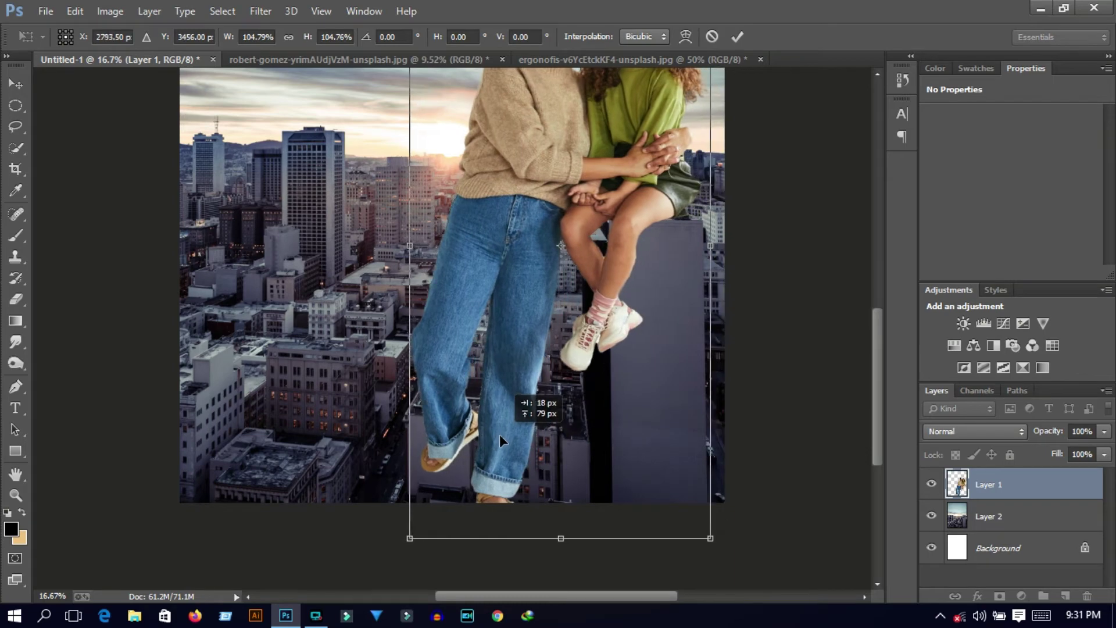
scroll(534, 460, "up", 3)
key("ctrl+0")
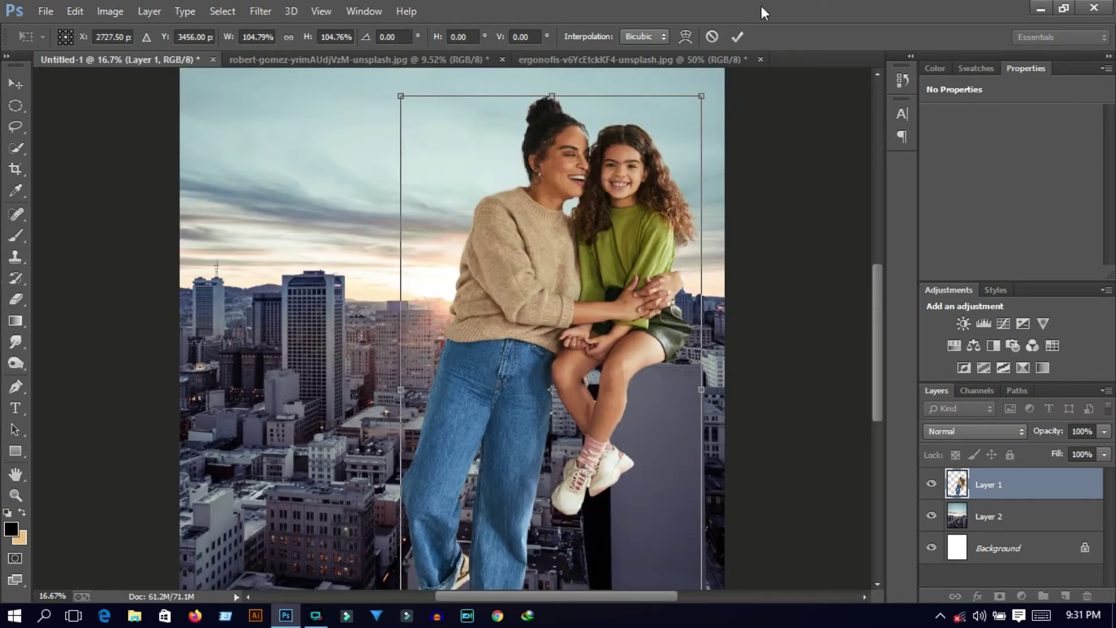
left_click(736, 37)
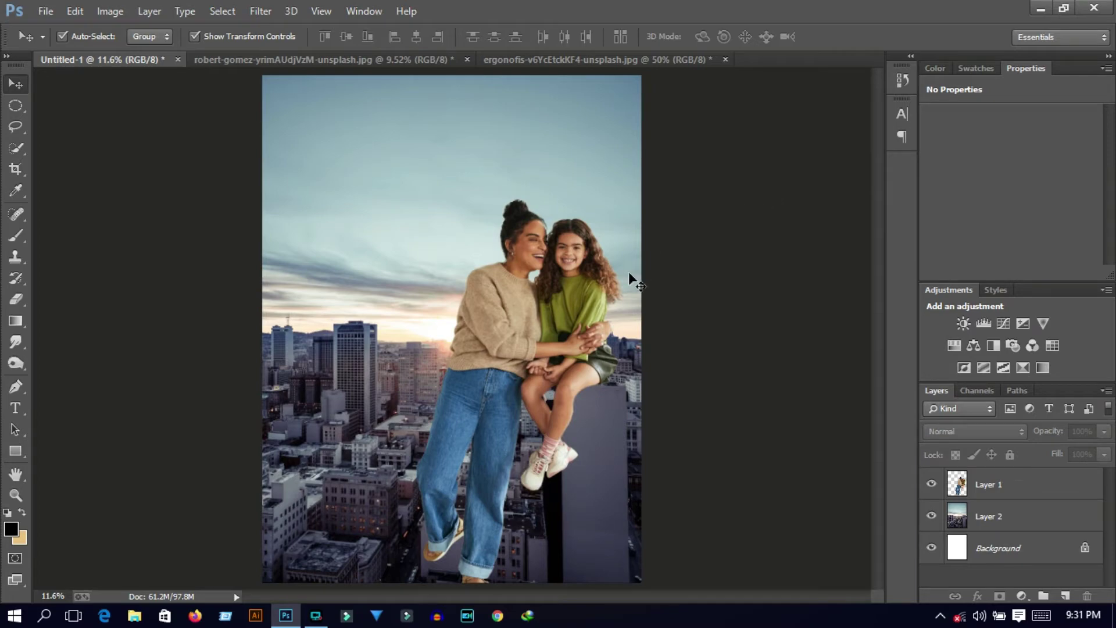
Enlarge the mother-and-daughter layer to about 104% and move it down onto the building.
left_click(558, 315)
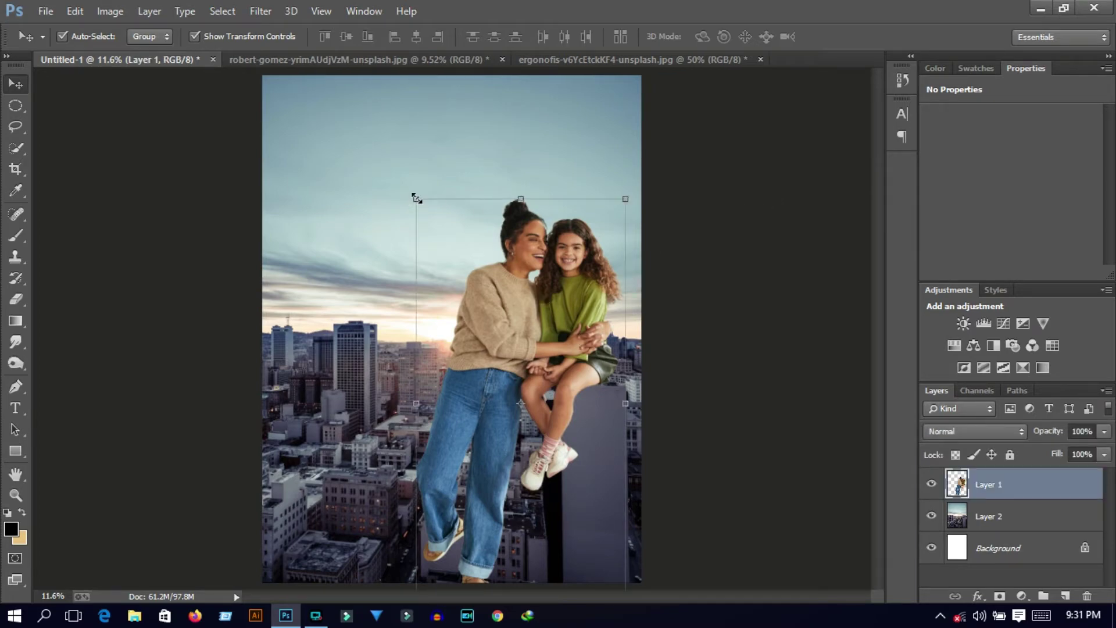
left_click_drag(416, 198, 409, 182)
left_click_drag(601, 261, 606, 270)
left_click(737, 36)
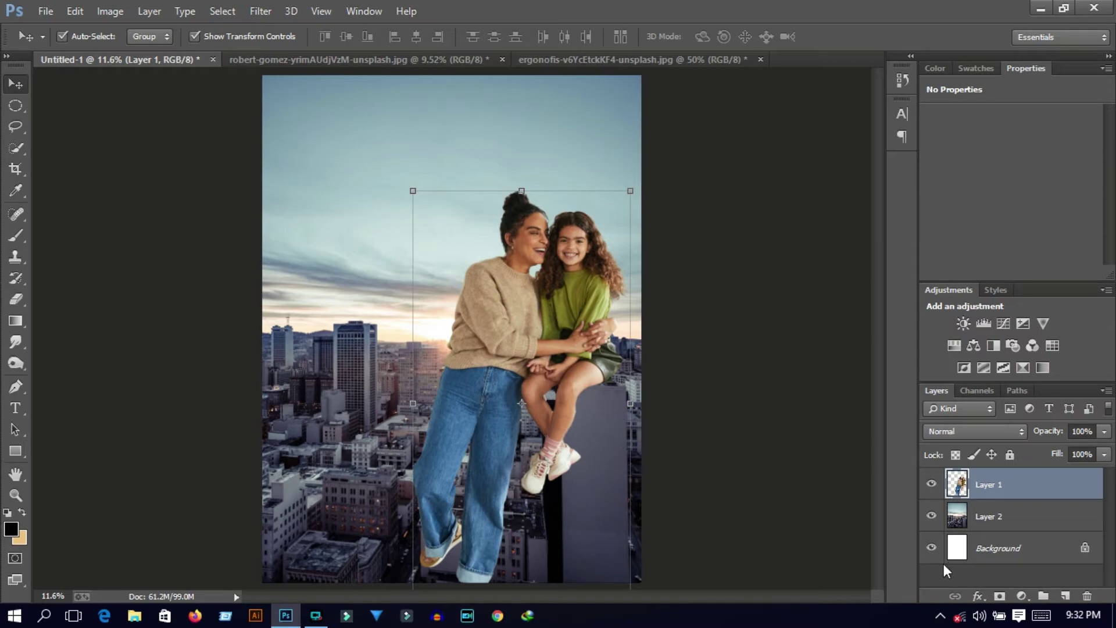
scroll(661, 466, "up", 5)
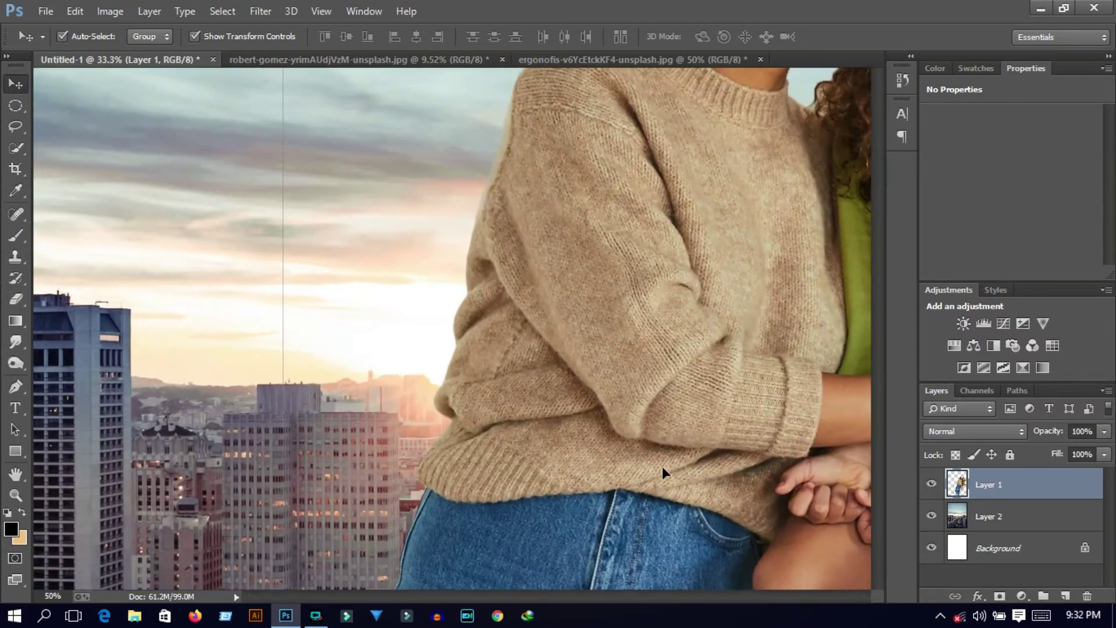
scroll(661, 466, "down", 2)
scroll(597, 568, "down", 5)
scroll(598, 568, "right", 5)
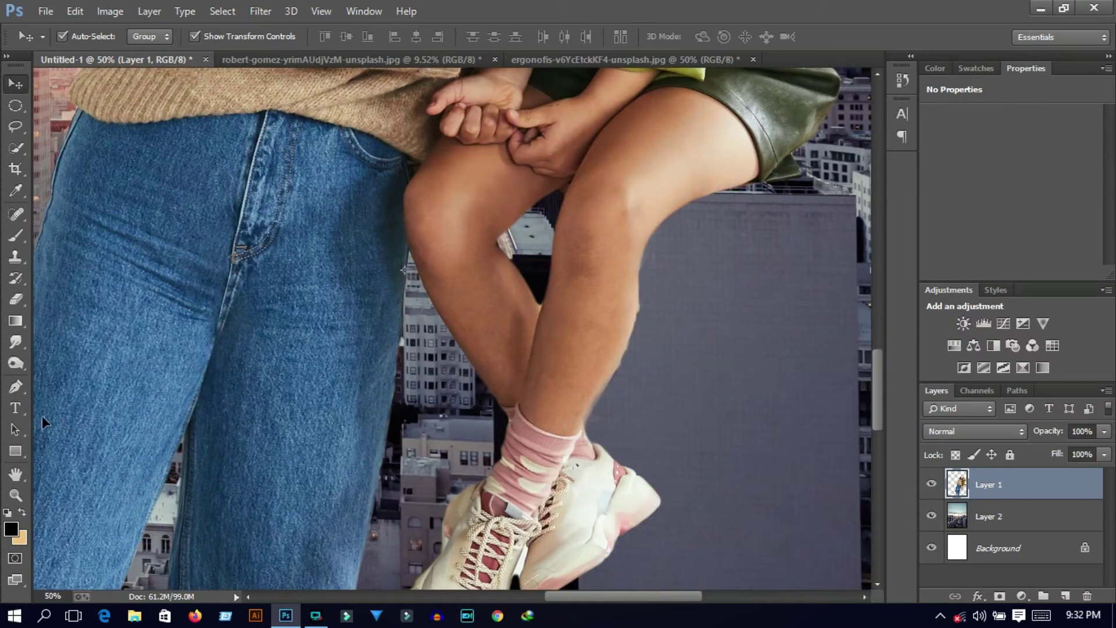
Set up the Eraser with a 40 px hard brush at 100% flow, then deselect layers.
left_click(10, 298)
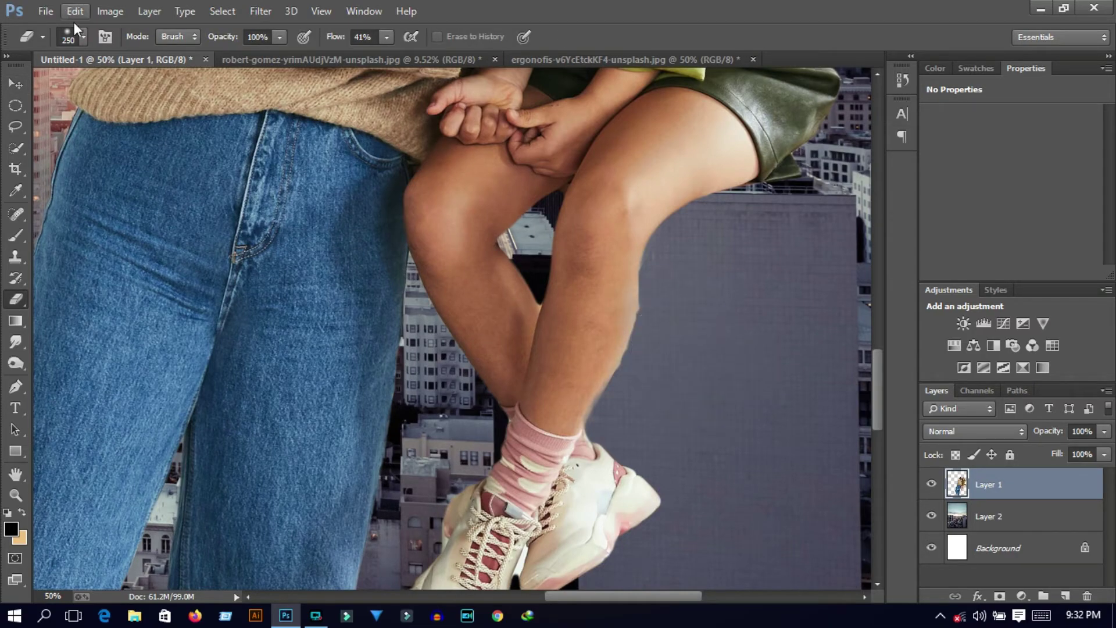
left_click(83, 37)
key("Return")
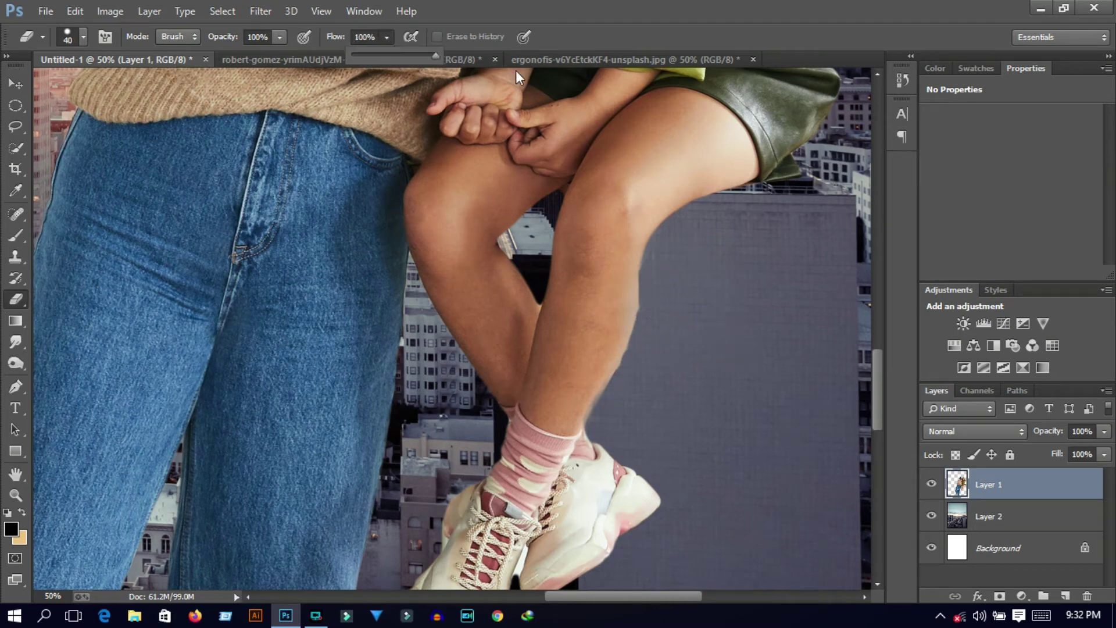
left_click(646, 304)
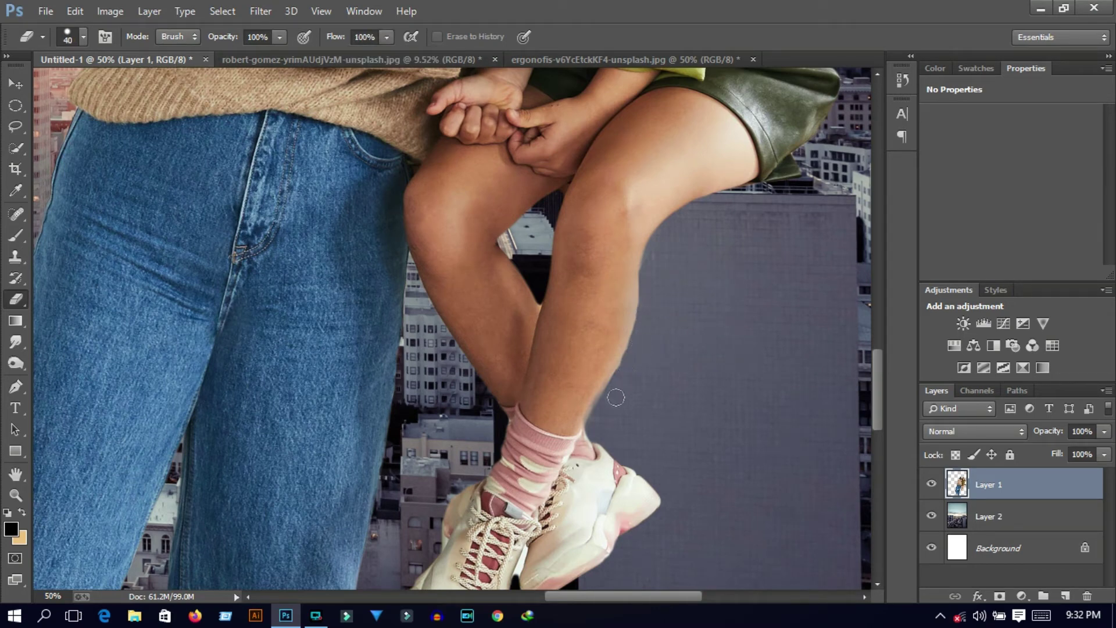
key("ctrl+0")
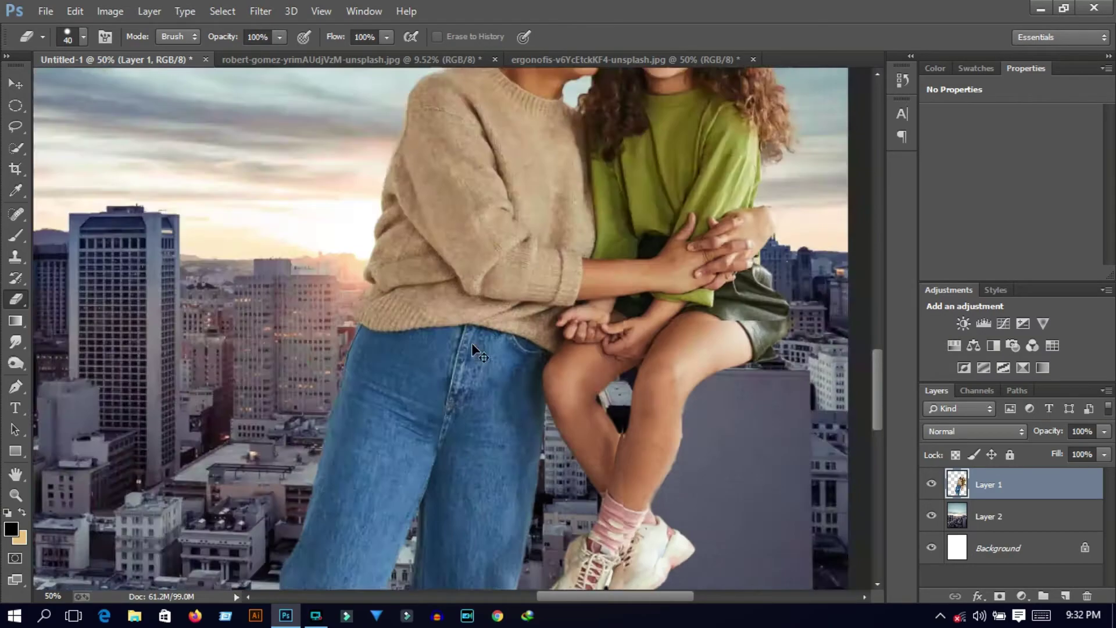
left_click(15, 83)
left_click(102, 168)
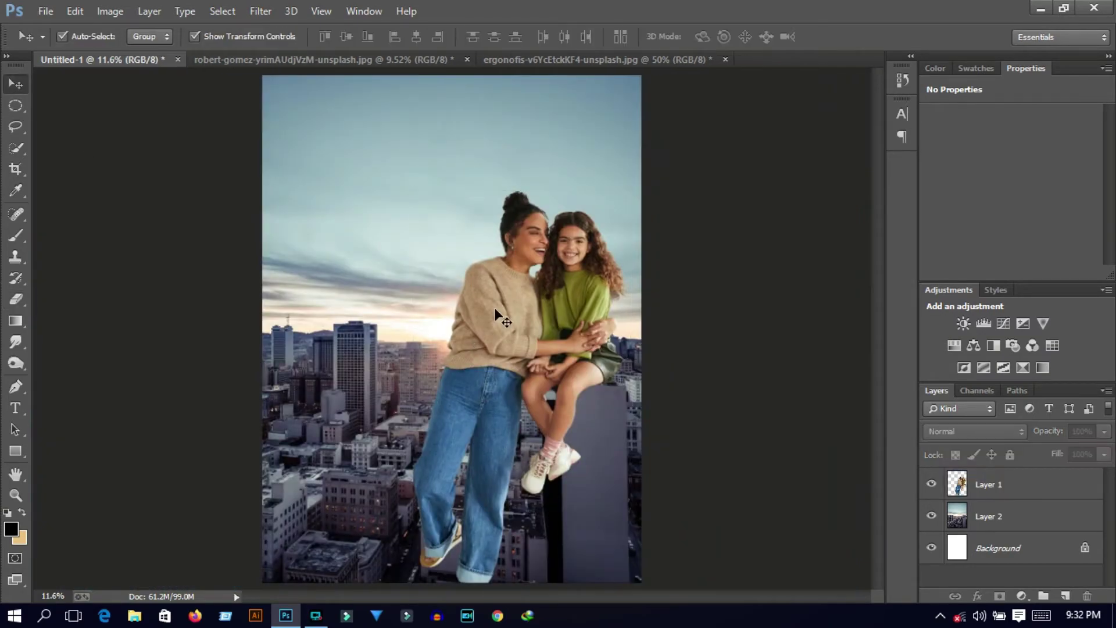
Nudge Layer 1 down a few pixels with Shift+Down, then deselect it.
left_click(1038, 491)
key("ctrl+plus")
key("ctrl+plus")
key("ctrl+plus")
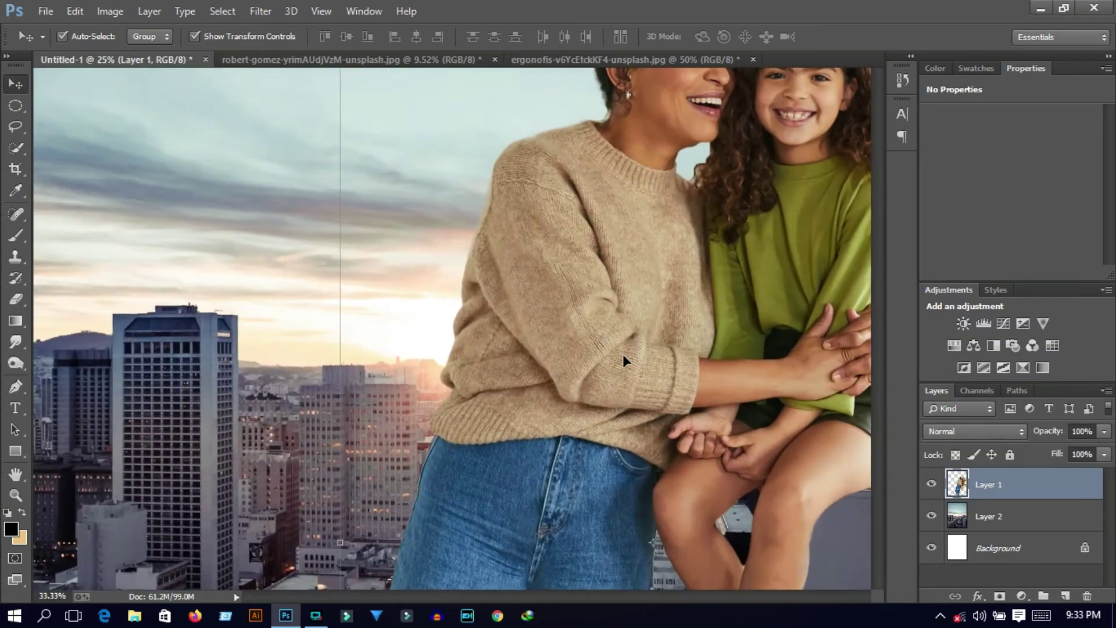
key("ctrl+minus")
key("ctrl+minus")
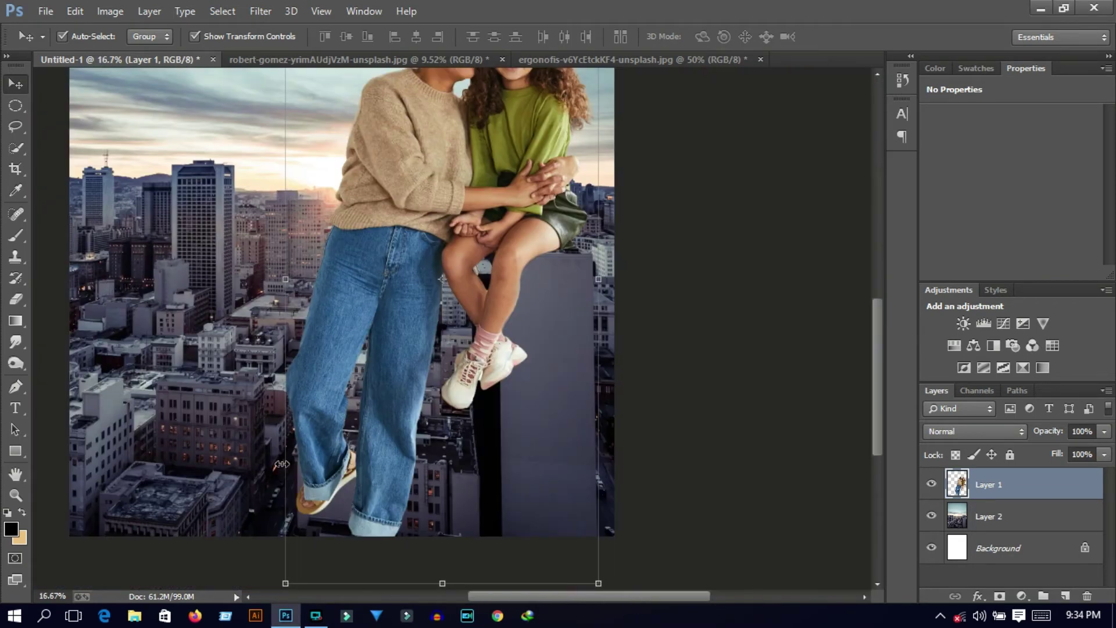
scroll(367, 437, "up", 2)
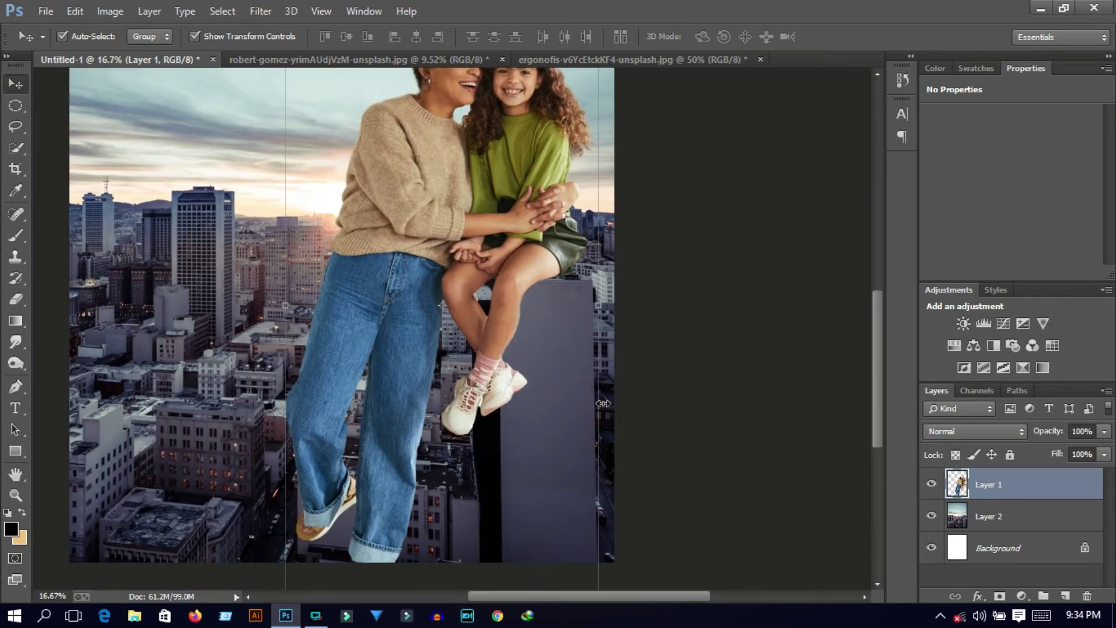
key("shift+Down")
key("shift+Down")
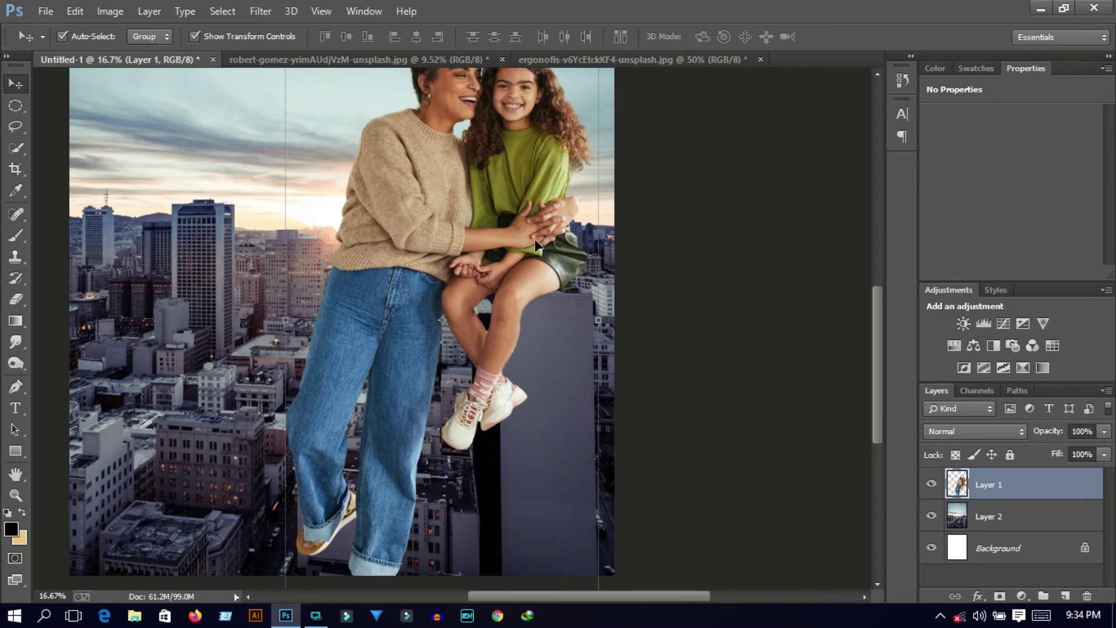
left_click(749, 271)
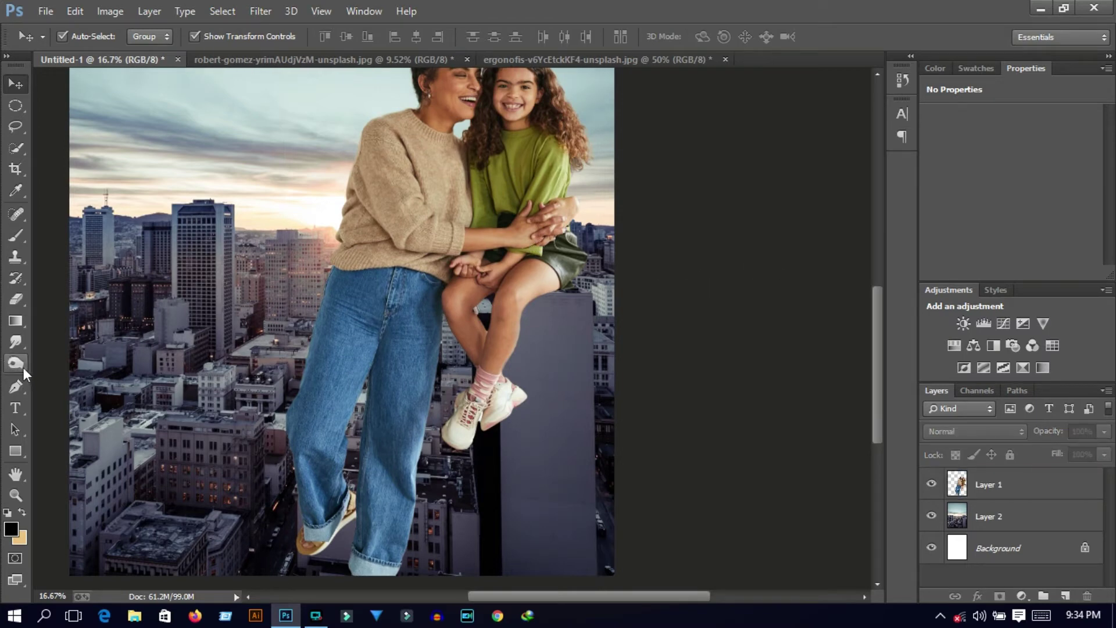
On Layer 2, burn the halo beside the girl's leg with the Burn tool at Midtones, 38%.
left_click(1009, 522)
left_click(15, 363)
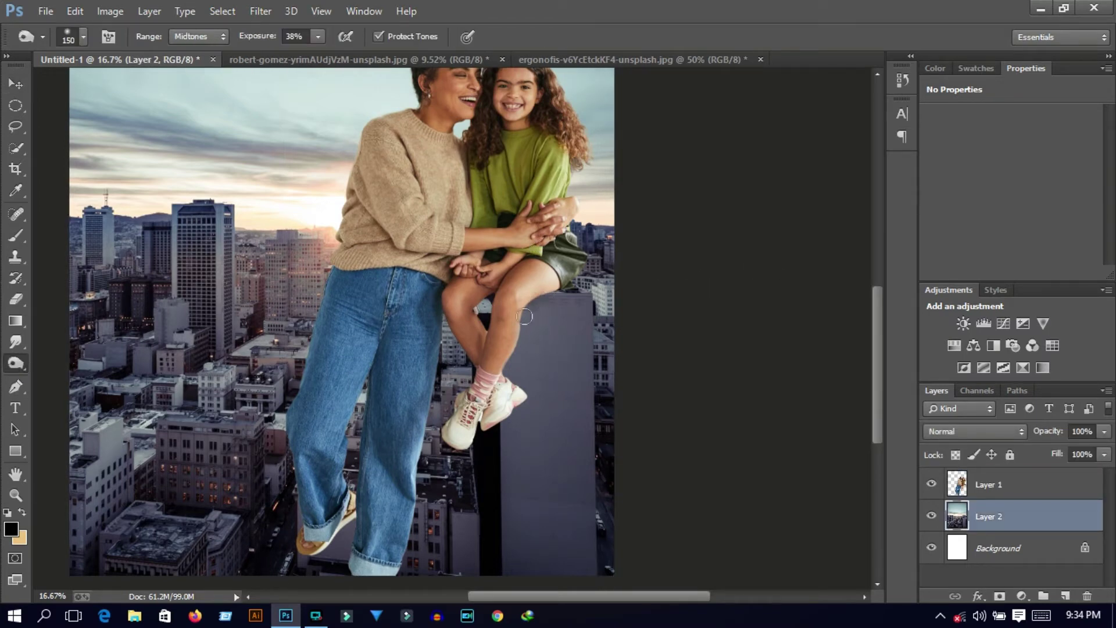
key("ctrl+plus")
key("ctrl+plus")
key("ctrl+plus")
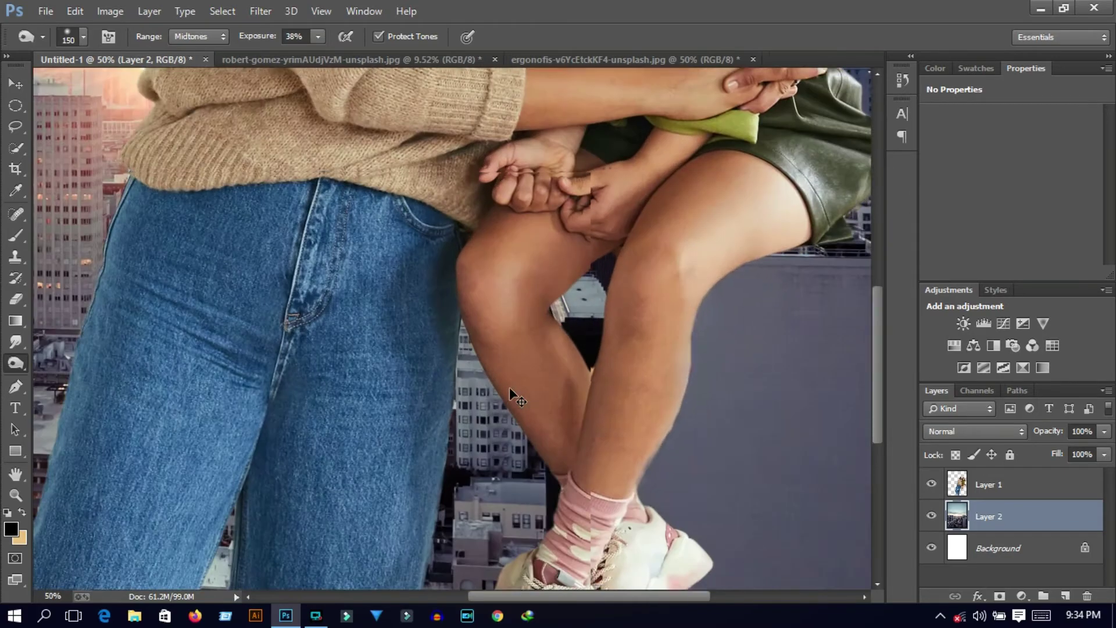
left_click_drag(588, 596, 608, 597)
scroll(639, 371, "down", 3)
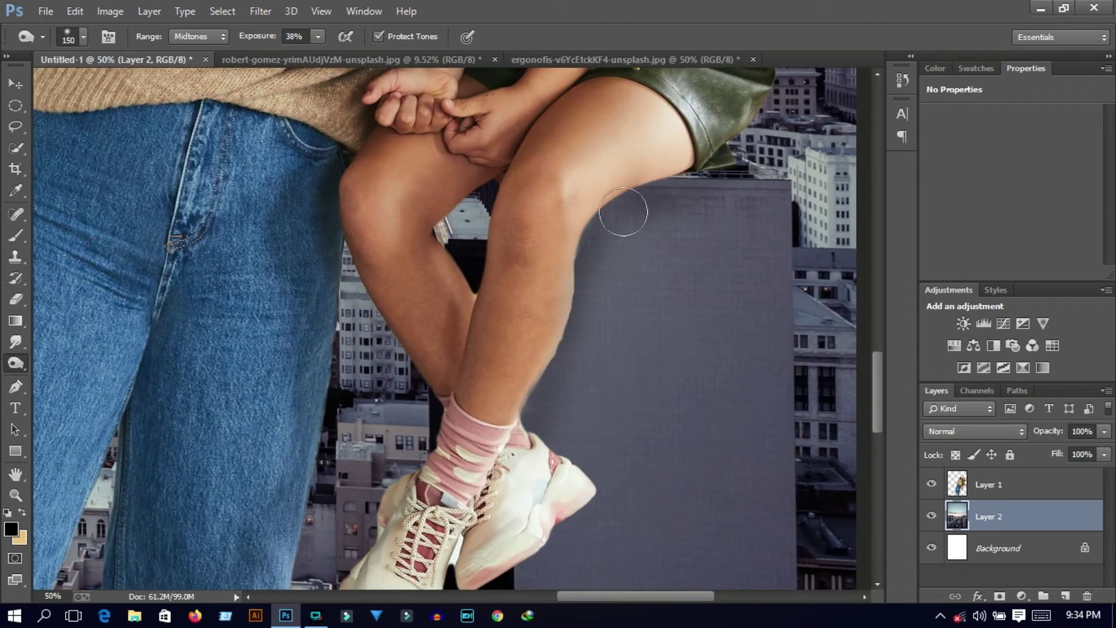
scroll(554, 413, "down", 4)
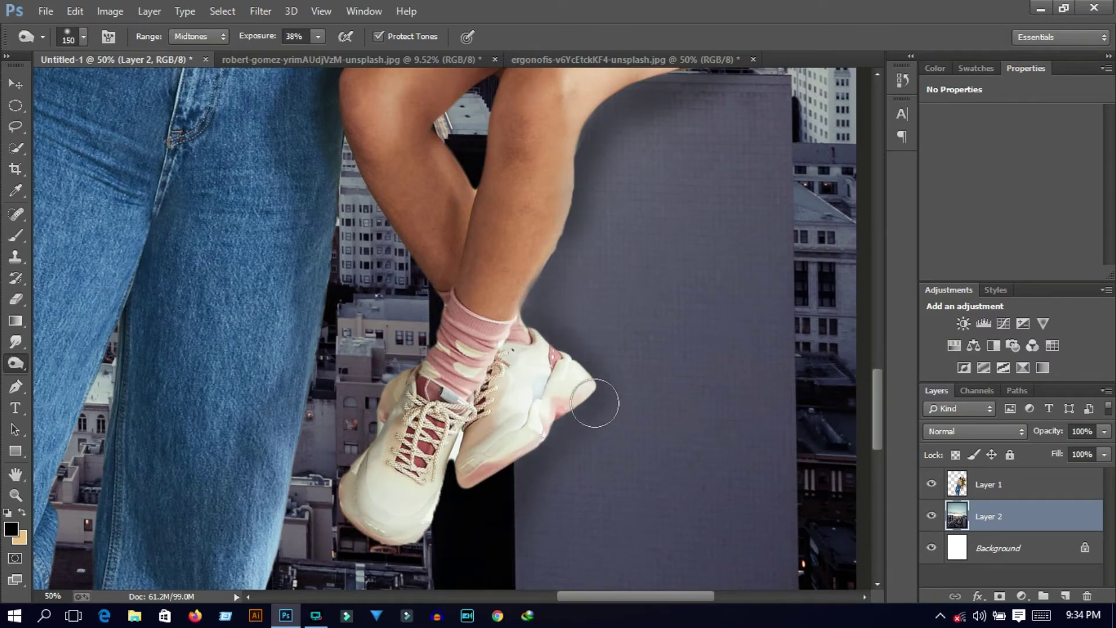
left_click_drag(590, 386, 504, 345)
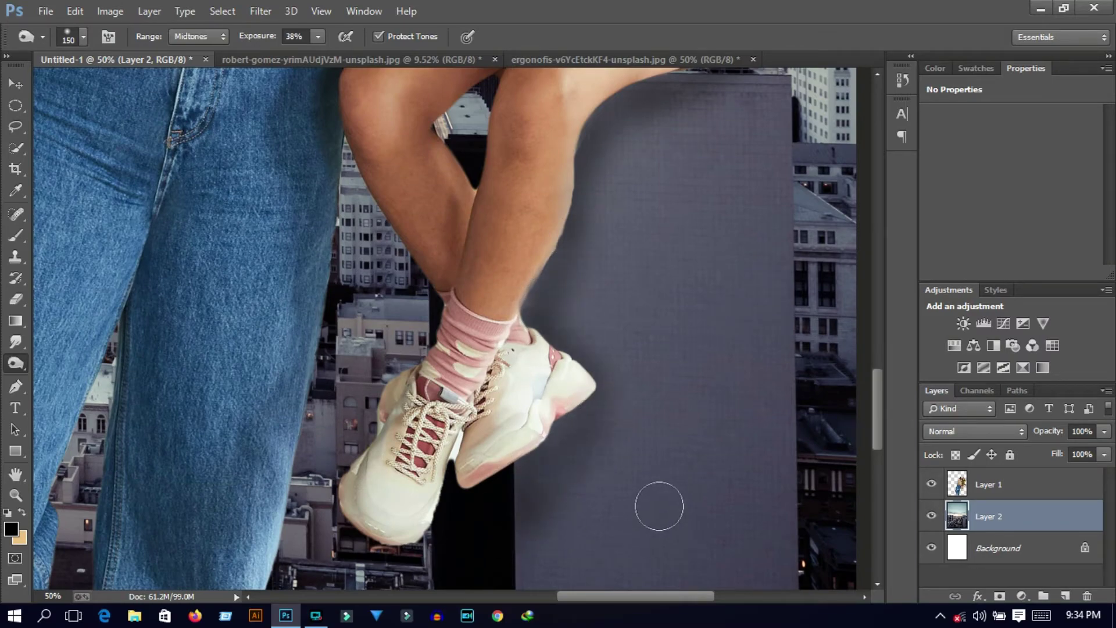
key("ctrl+0")
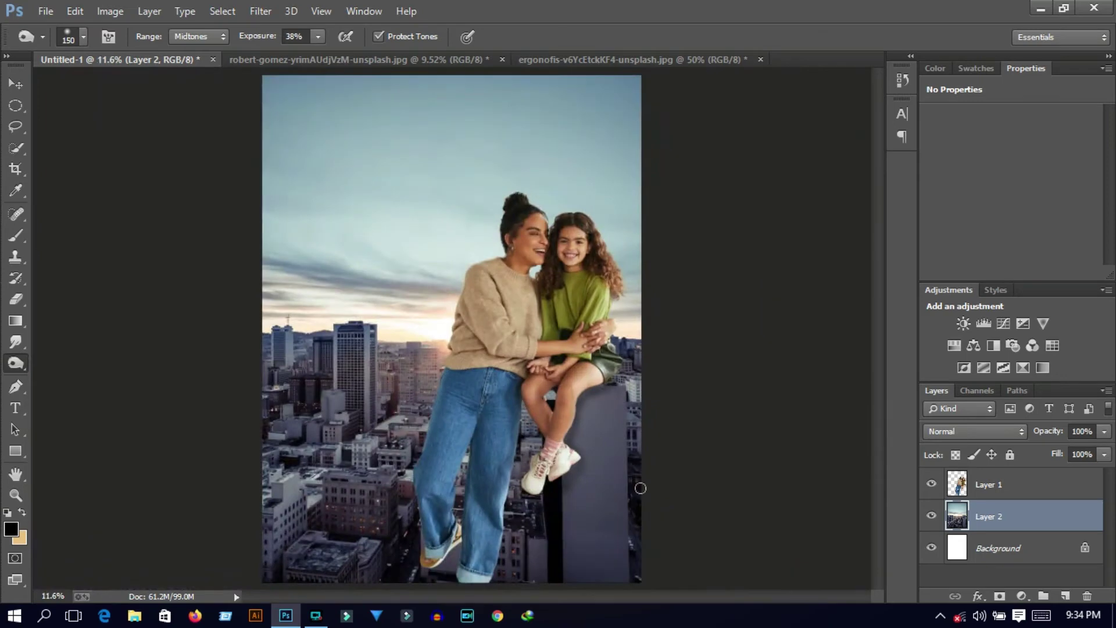
Darken the pillar along the girl's leg, thigh and calf edges.
scroll(602, 403, "up", 2)
scroll(602, 403, "up", 1)
scroll(592, 418, "up", 1)
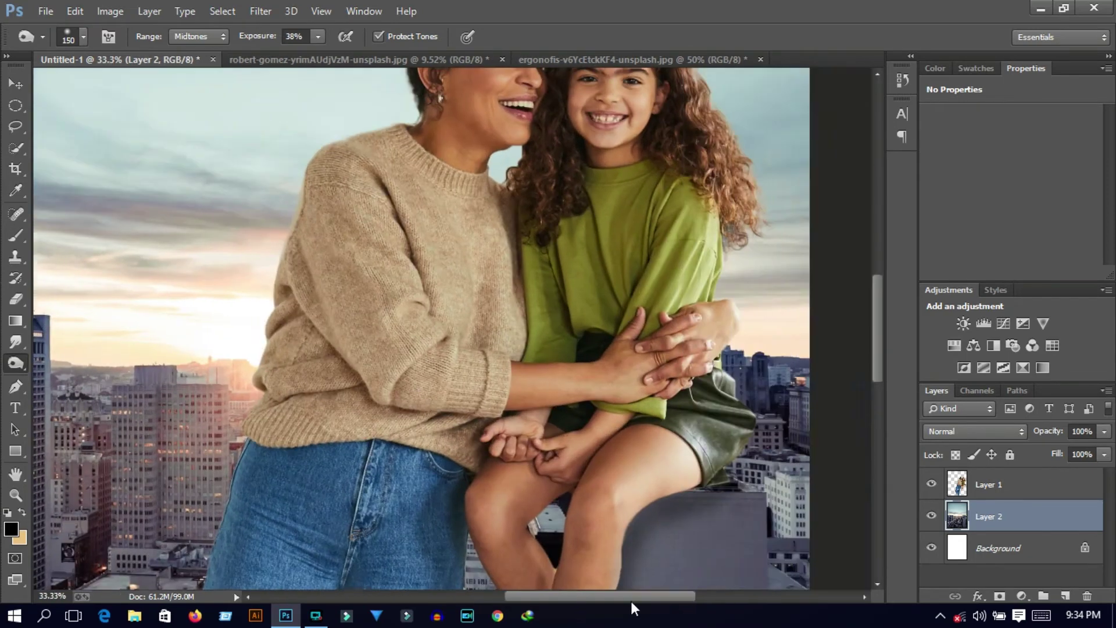
scroll(578, 439, "up", 1)
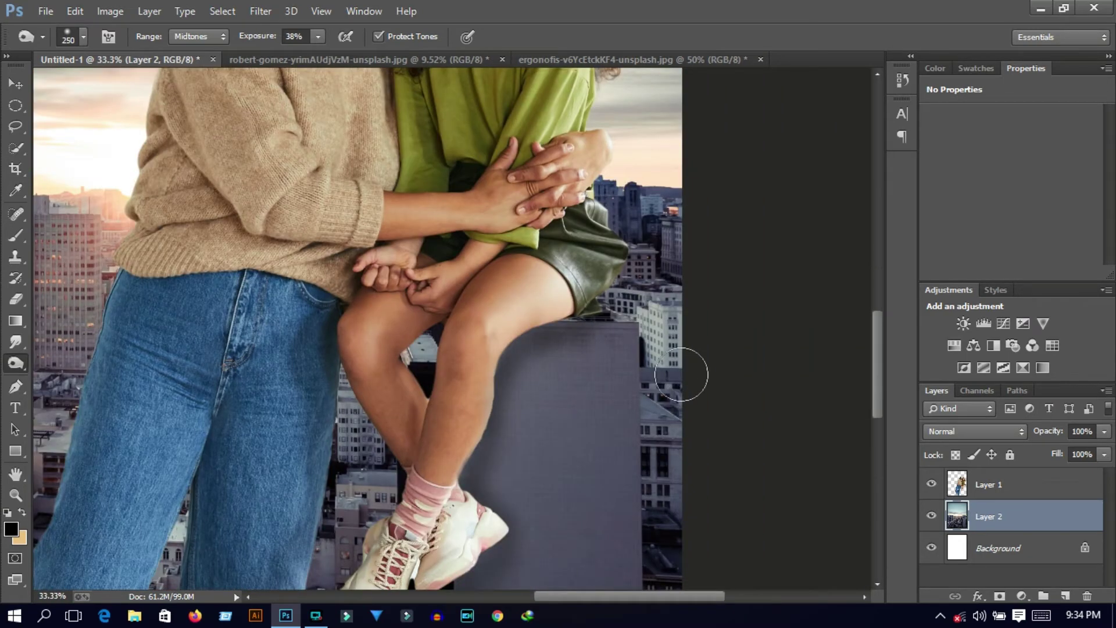
mouse_move(567, 349)
left_mouse_down()
mouse_move(523, 416)
mouse_move(495, 495)
left_mouse_up()
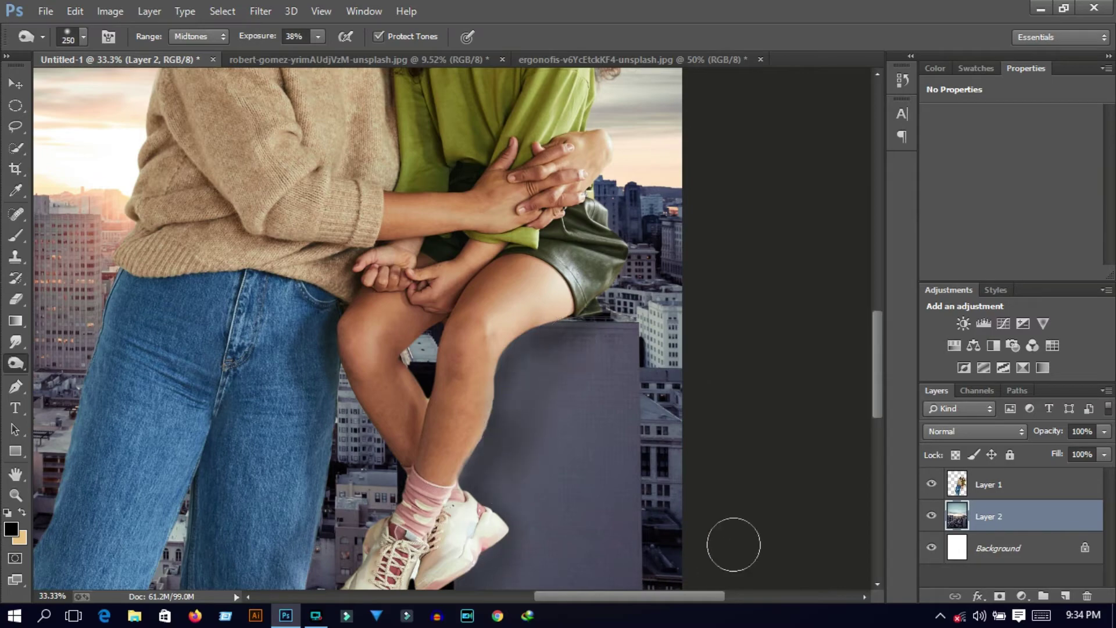
mouse_move(625, 319)
left_mouse_down()
mouse_move(553, 356)
mouse_move(487, 461)
left_mouse_up()
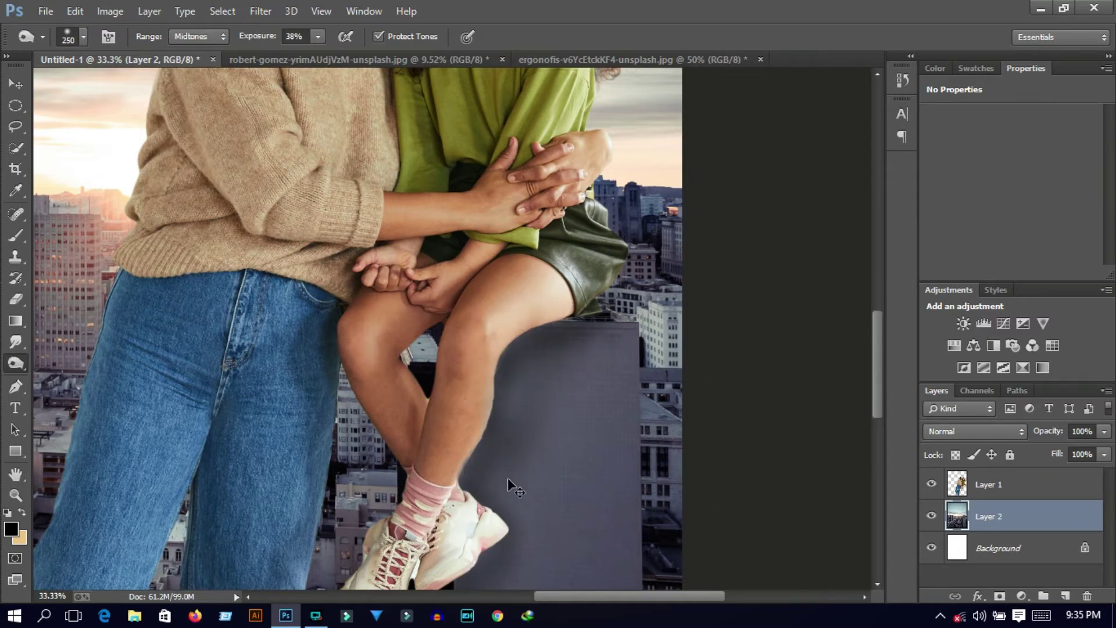
key("ctrl+0")
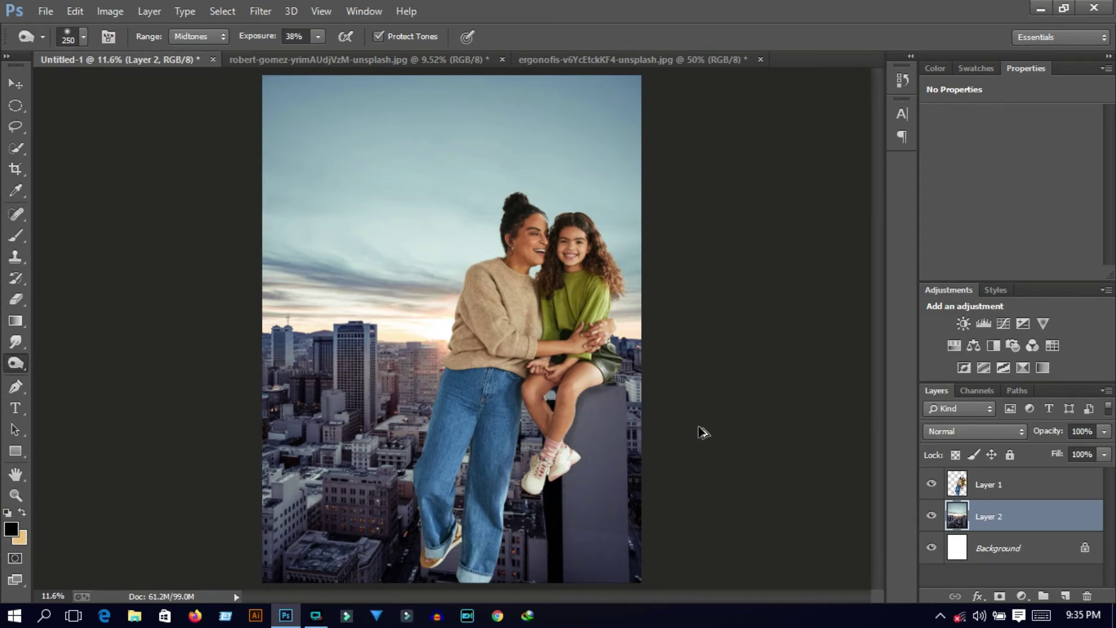
scroll(626, 420, "up", 4)
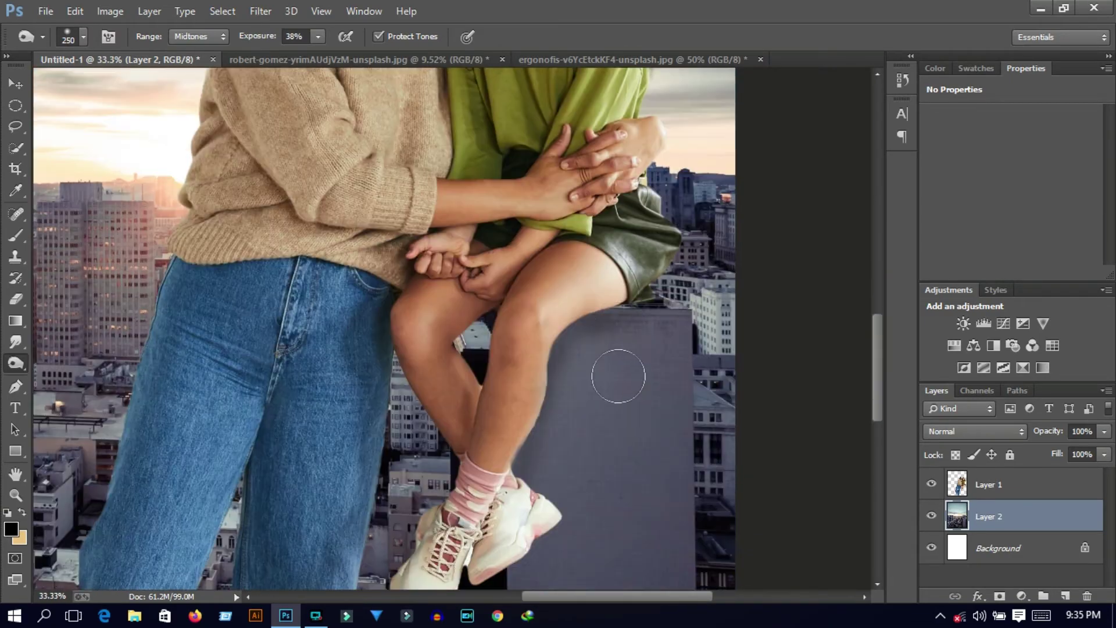
mouse_move(617, 376)
left_mouse_down()
mouse_move(558, 448)
mouse_move(513, 473)
left_mouse_up()
scroll(568, 456, "down", 3)
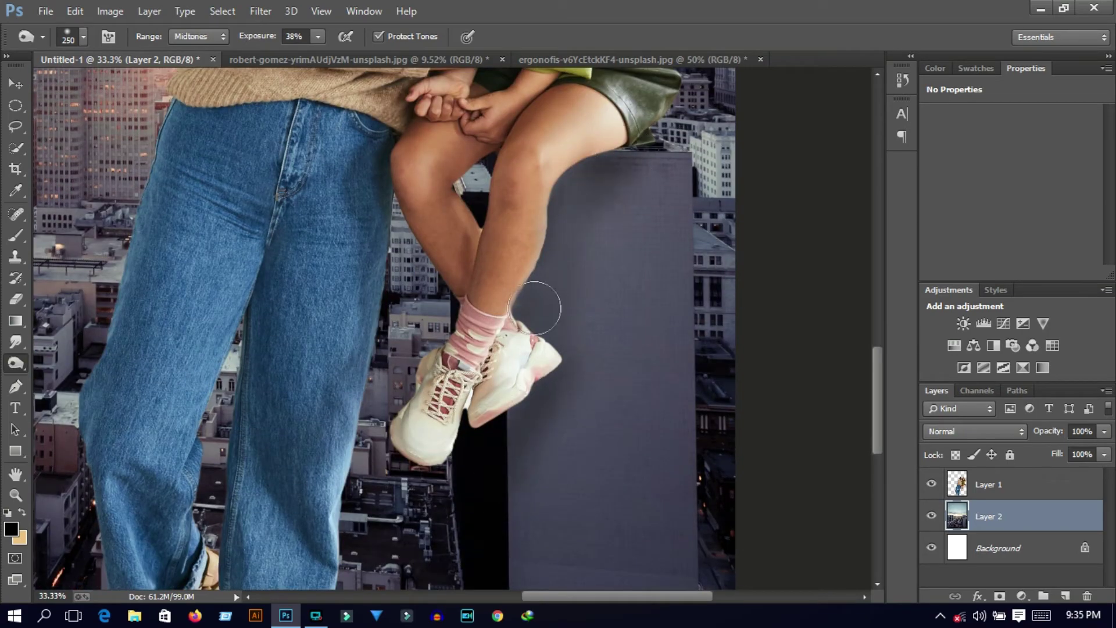
left_click_drag(571, 188, 526, 287)
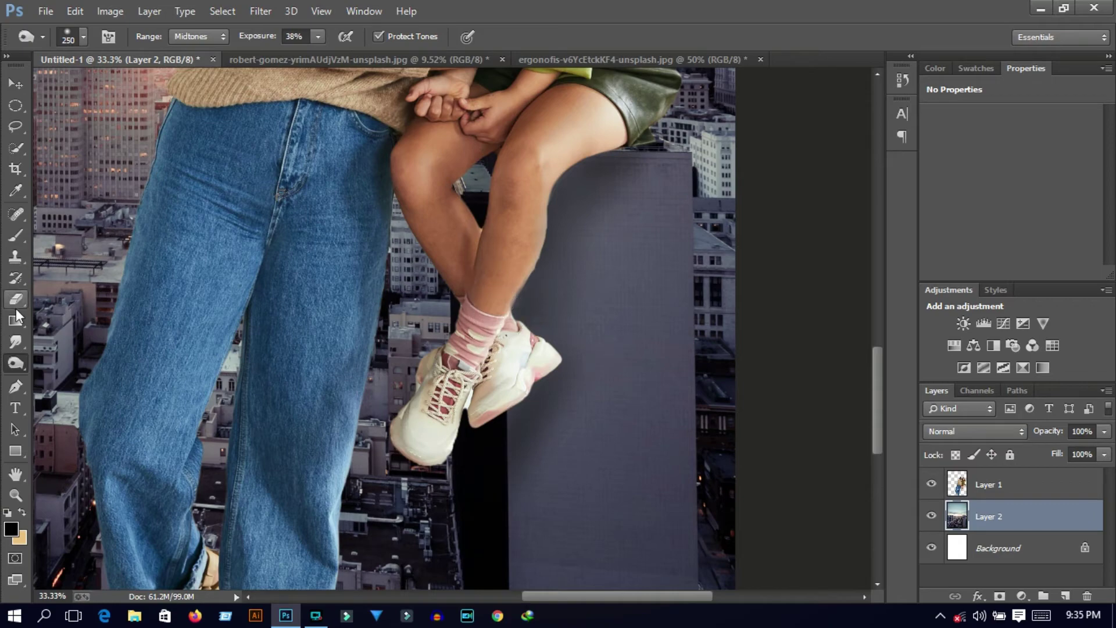
On Layer 1, burn the girl's calf and tone down the white shoe's heel and sole.
key("alt+bracketright")
left_click_drag(622, 122, 520, 315)
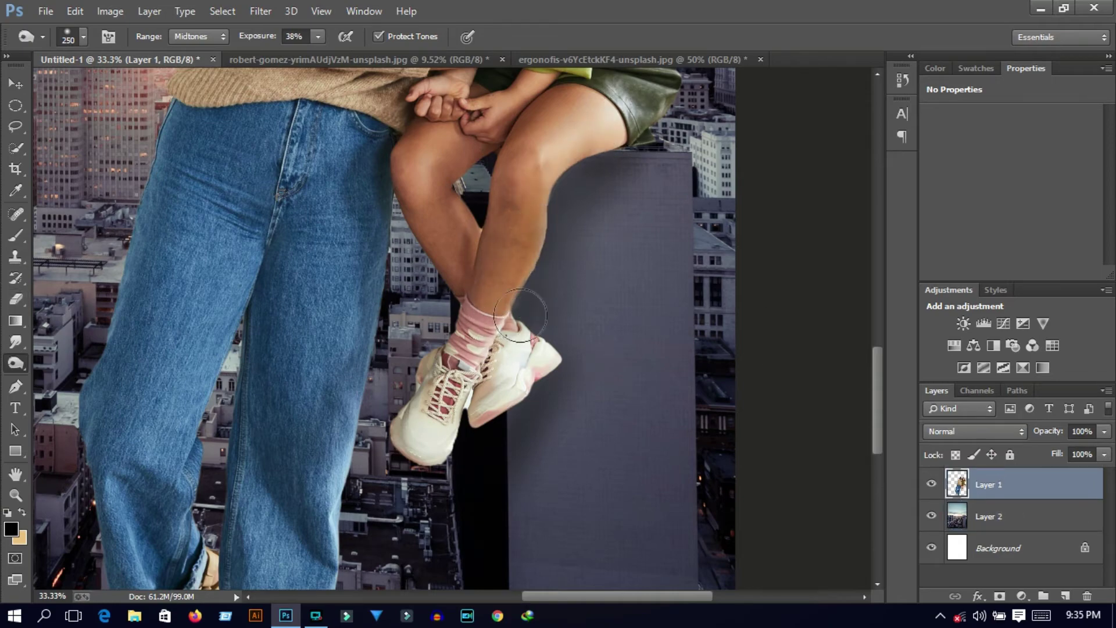
scroll(651, 203, "up", 3)
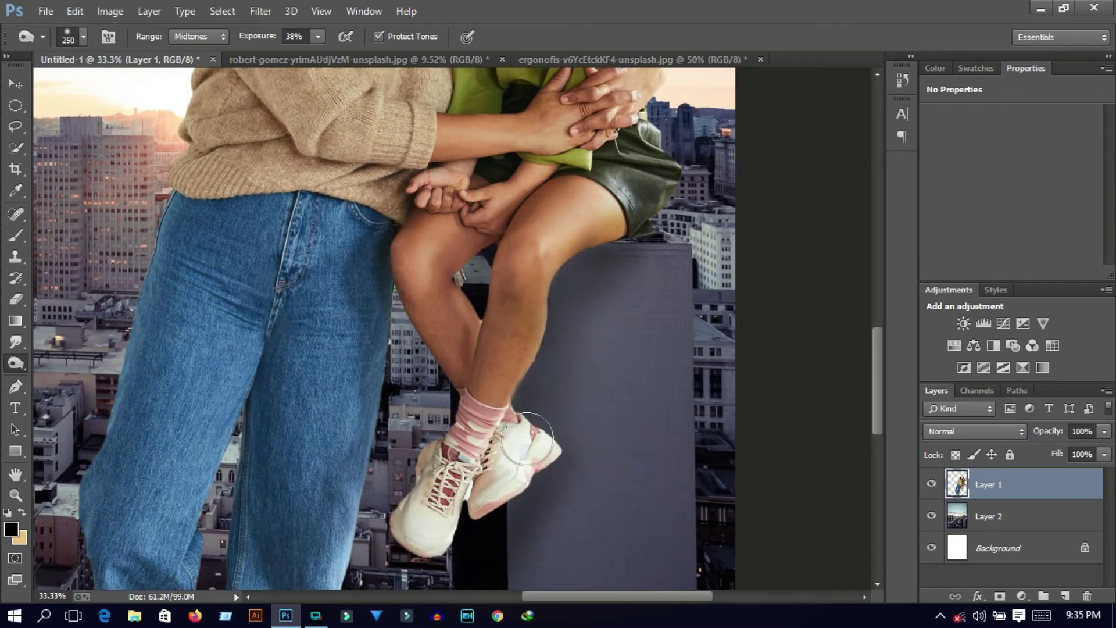
left_click_drag(525, 438, 499, 483)
mouse_move(569, 448)
left_mouse_down()
mouse_move(541, 469)
mouse_move(512, 441)
left_mouse_up()
key("ctrl+0")
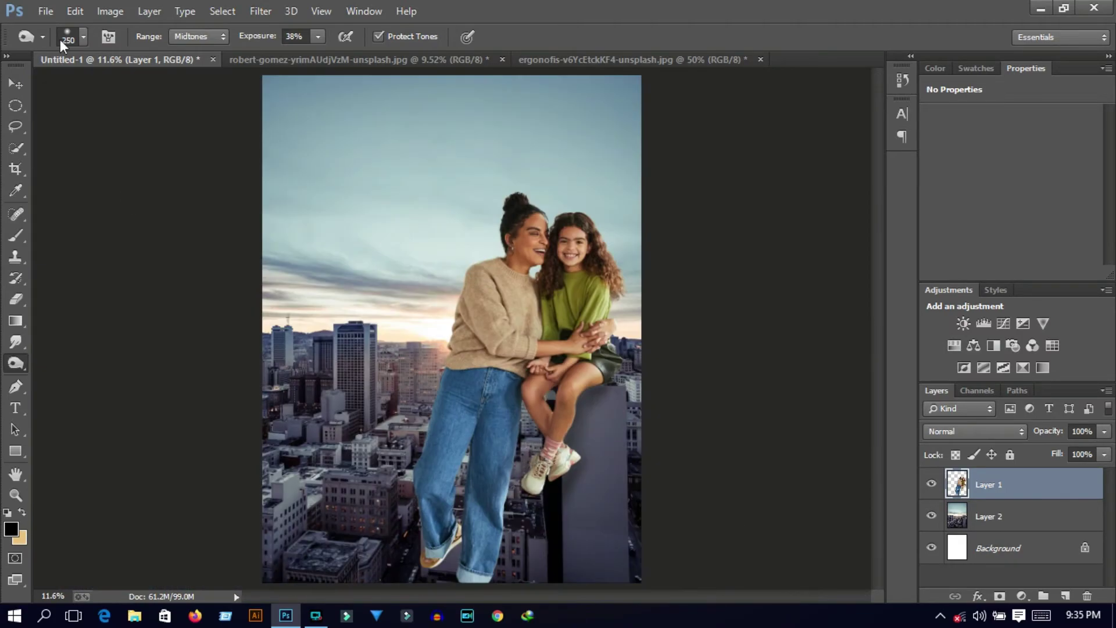
Add a grey Solid Color fill layer in Color blend mode to desaturate the image.
key("v")
left_click(1021, 596)
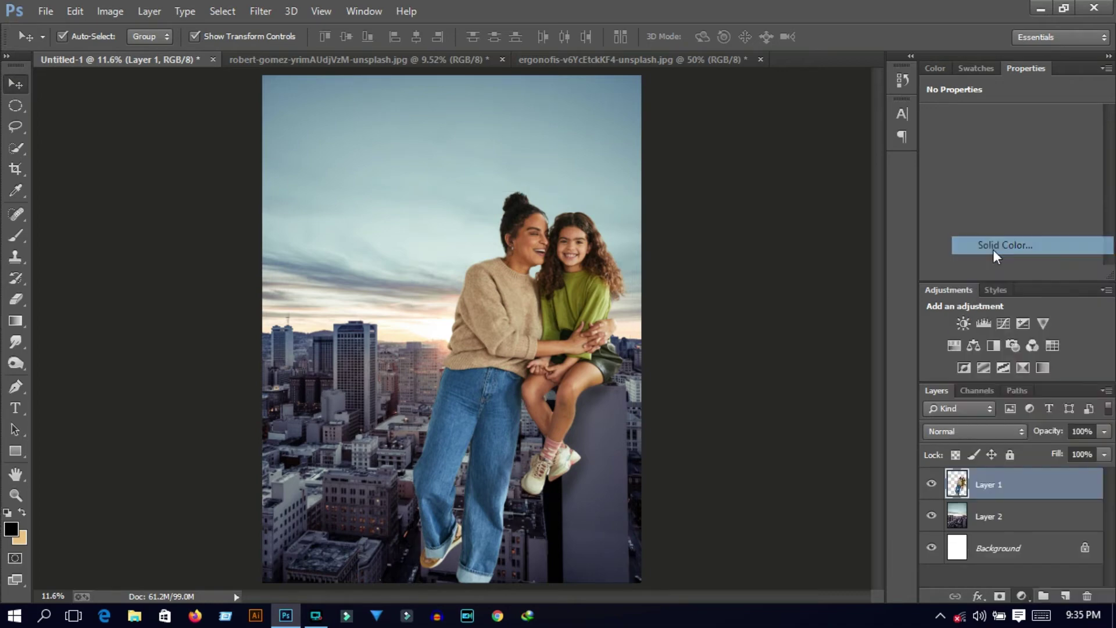
left_click(992, 250)
left_click(743, 224)
left_click(1090, 150)
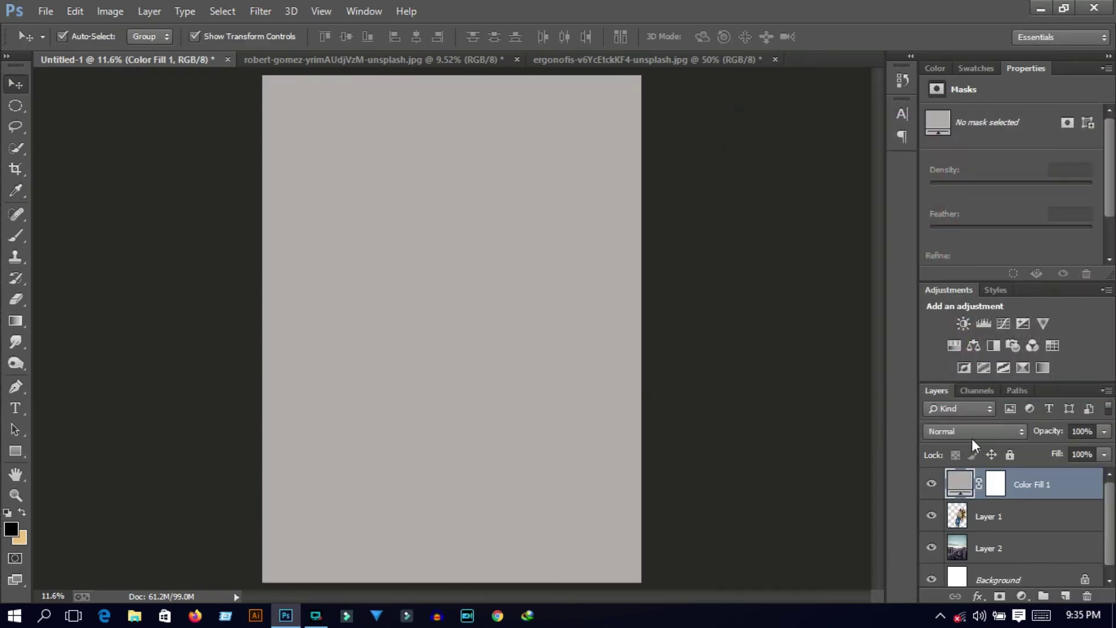
left_click(972, 432)
left_click(953, 402)
Add a Curves adjustment above the fill and shape an S-curve for contrast.
left_click(1021, 596)
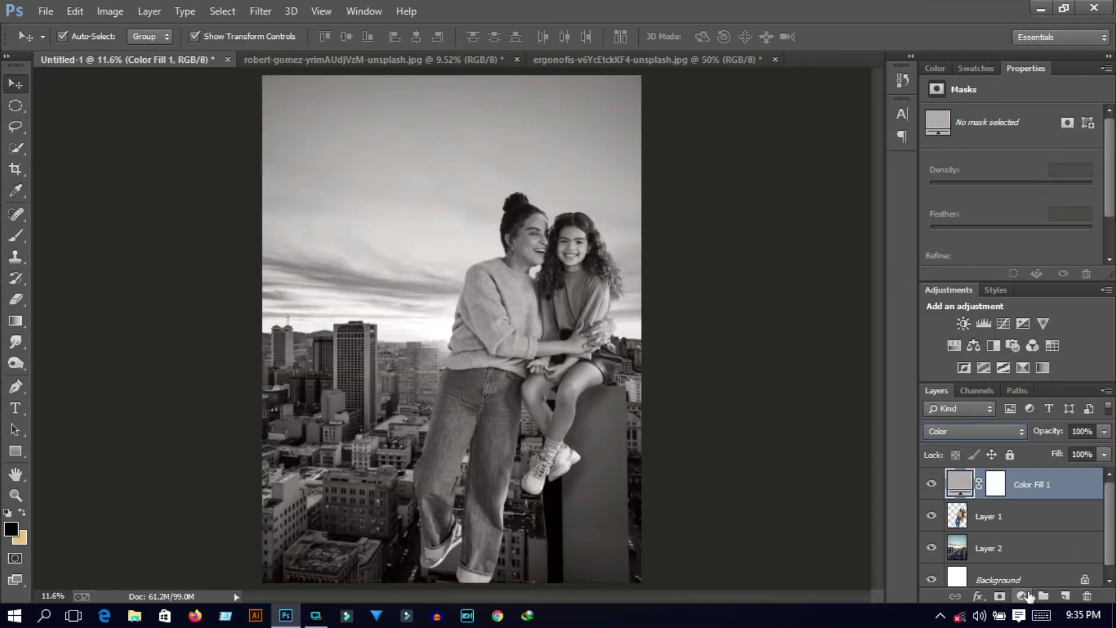
left_click(1010, 333)
left_click(1026, 217)
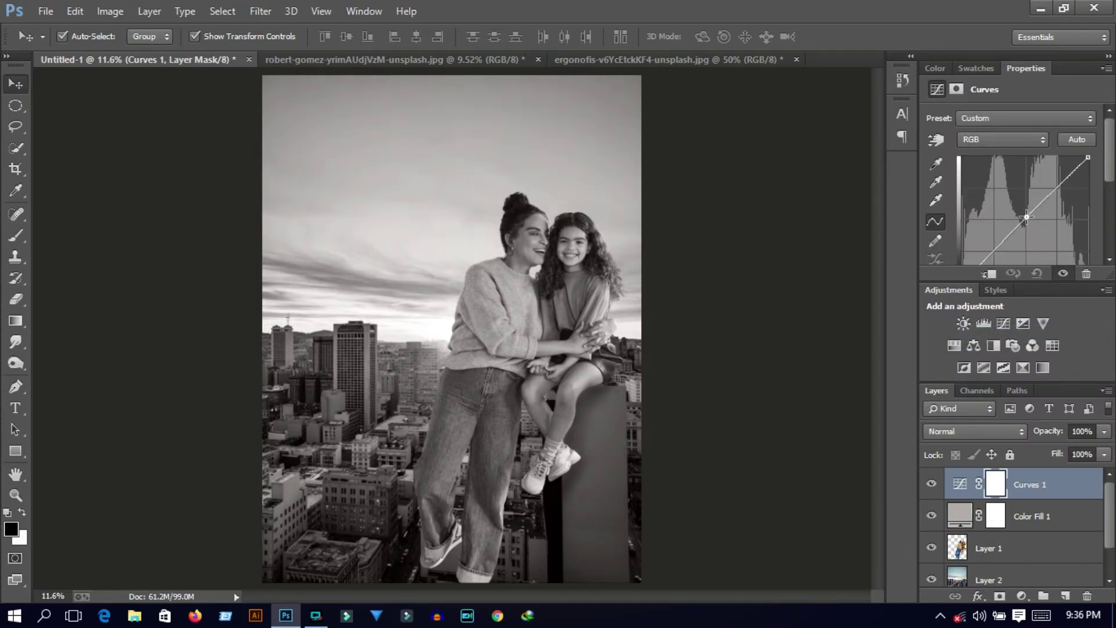
key("ctrl+z")
left_click_drag(1044, 199, 1044, 195)
left_click_drag(998, 244, 999, 255)
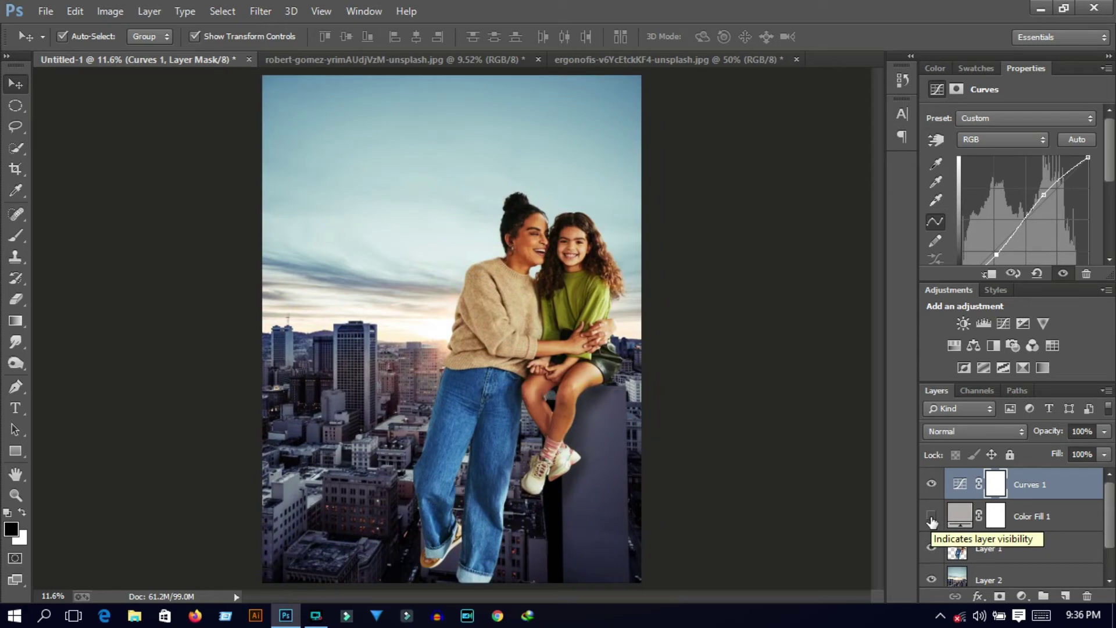
Refine the Curves 1 contrast while toggling the grey fill on and off to compare.
left_click(931, 516)
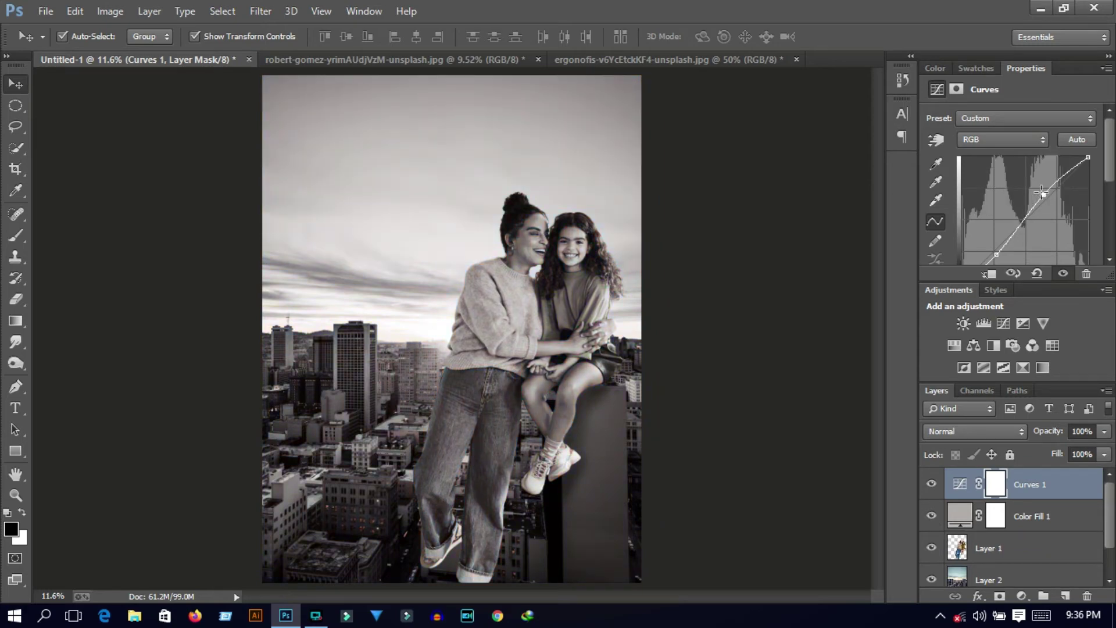
left_click_drag(1042, 193, 1039, 192)
left_click(931, 517)
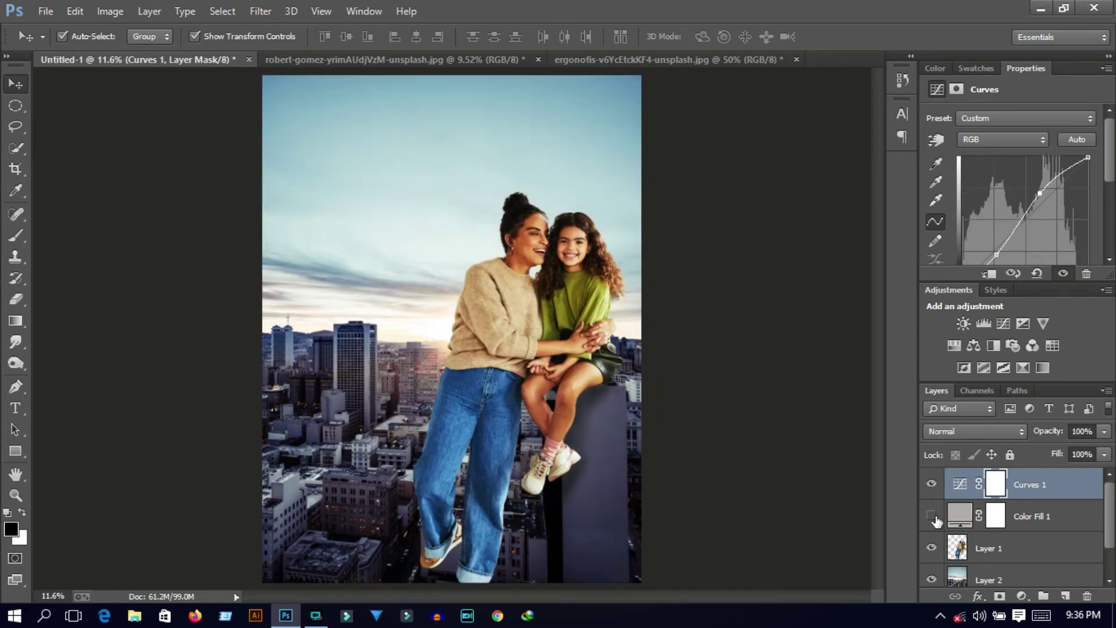
left_click(932, 517)
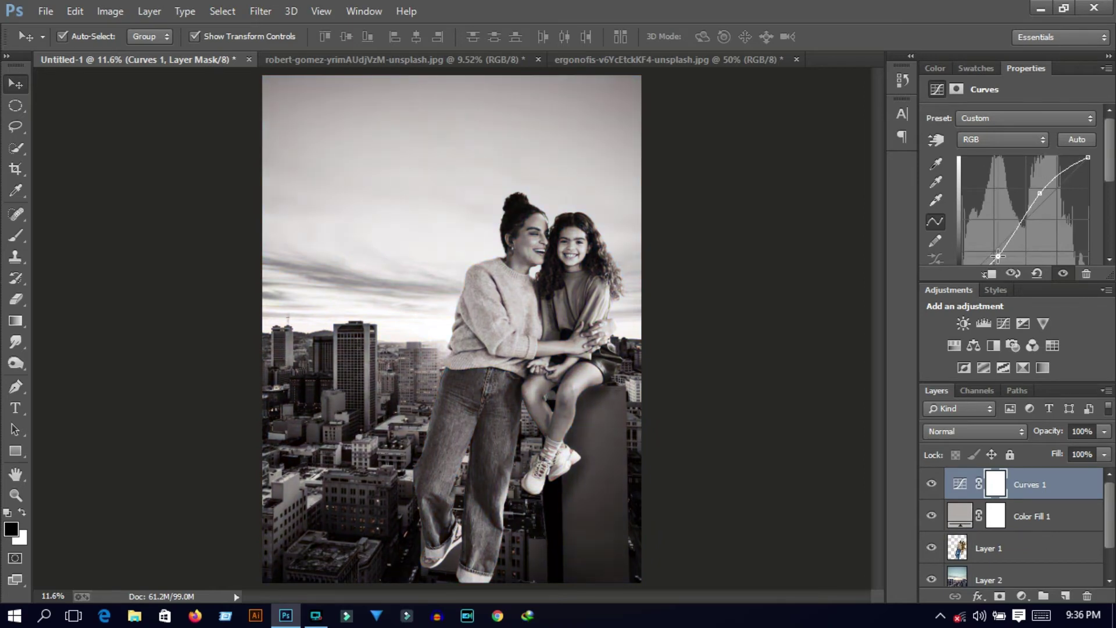
left_click(931, 516)
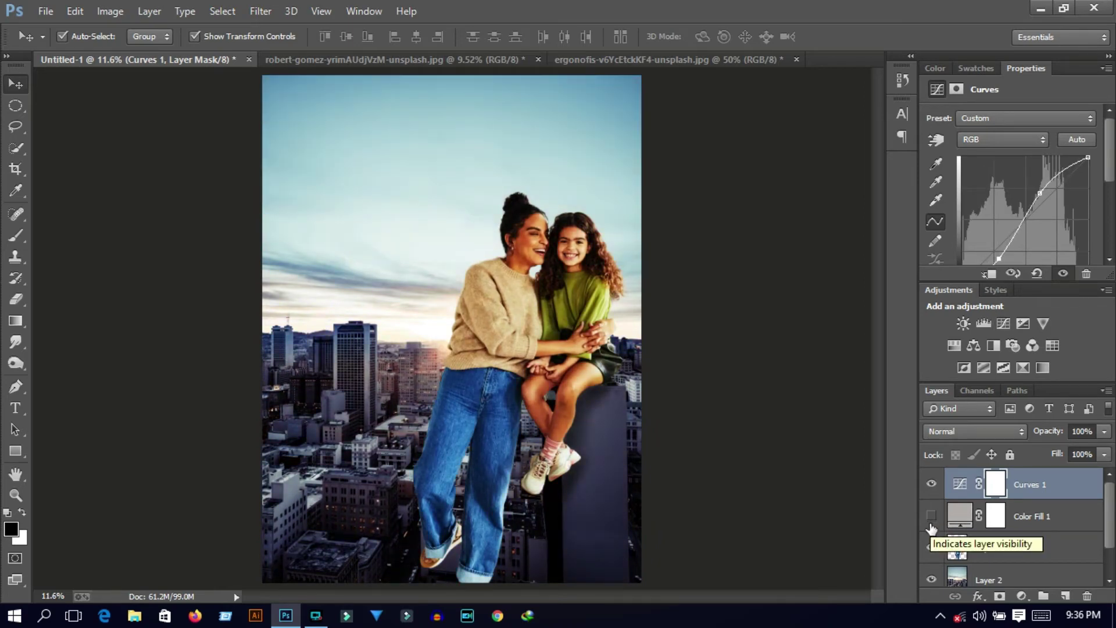
left_click(931, 517)
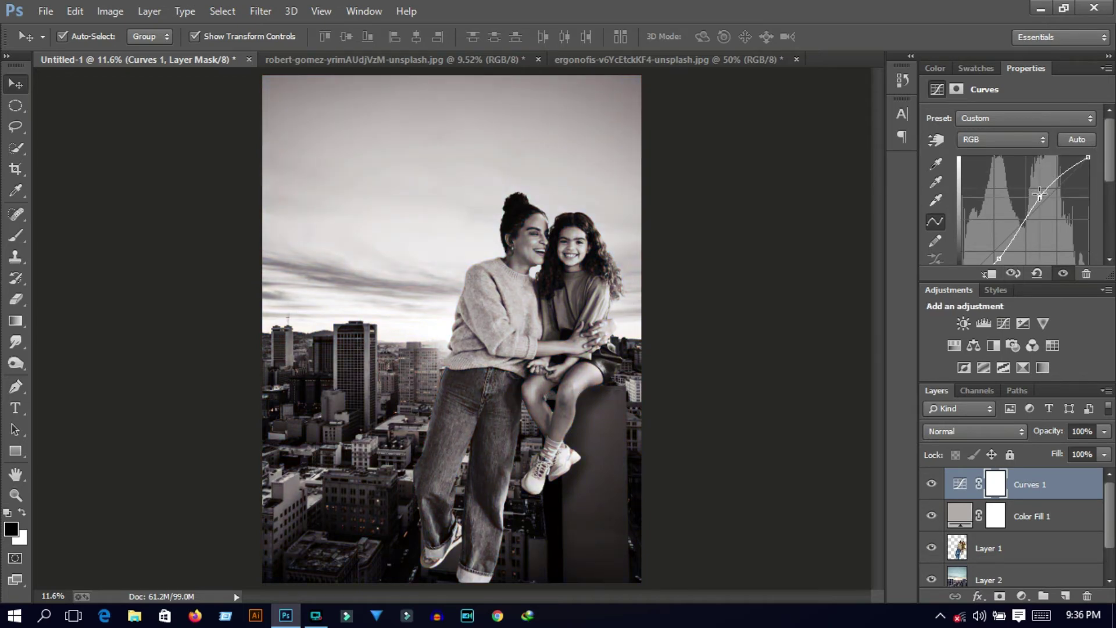
left_click_drag(1039, 194, 1039, 199)
left_click(931, 516)
left_click(1011, 548)
Add a Curves 2 adjustment clipped to Layer 1 and bend it to darken the pair slightly.
left_click(1021, 596)
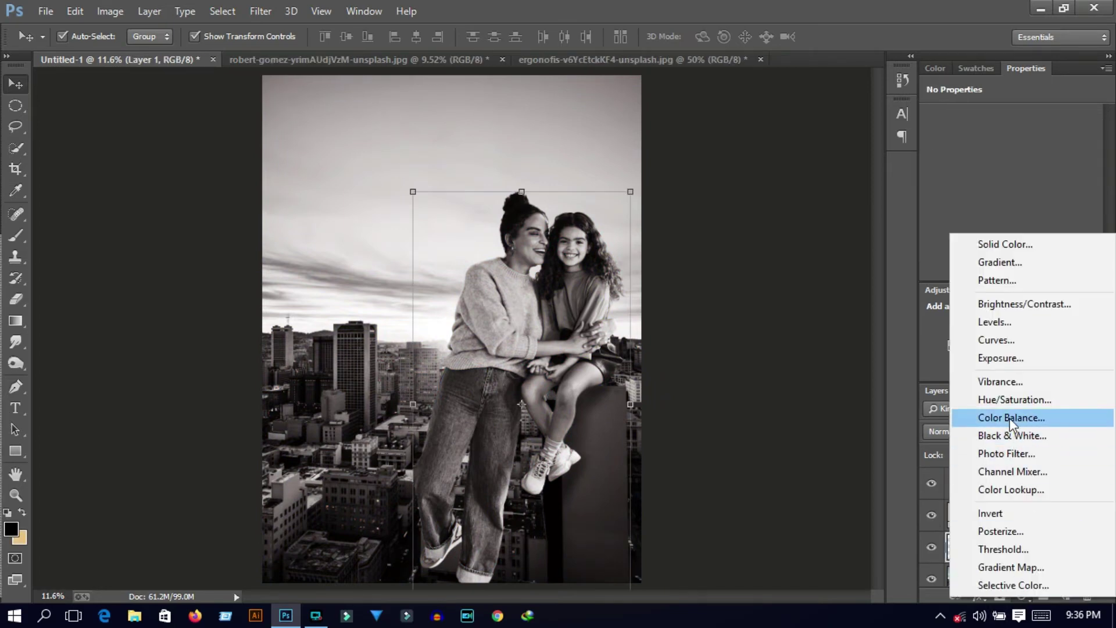
left_click(1014, 342)
left_click(989, 274)
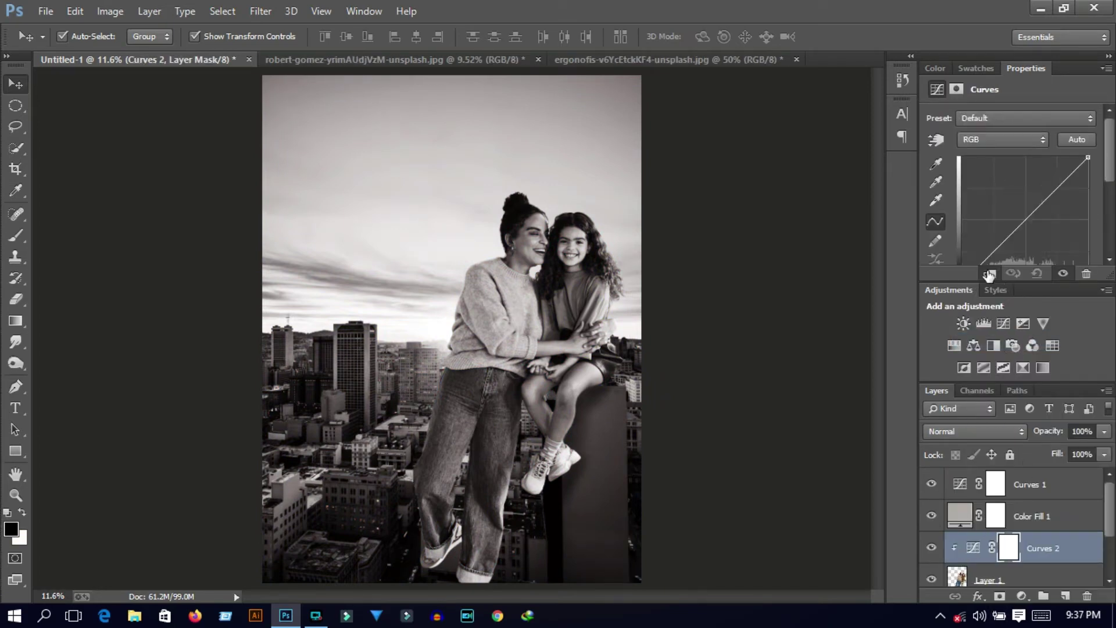
left_click_drag(1022, 217, 1030, 228)
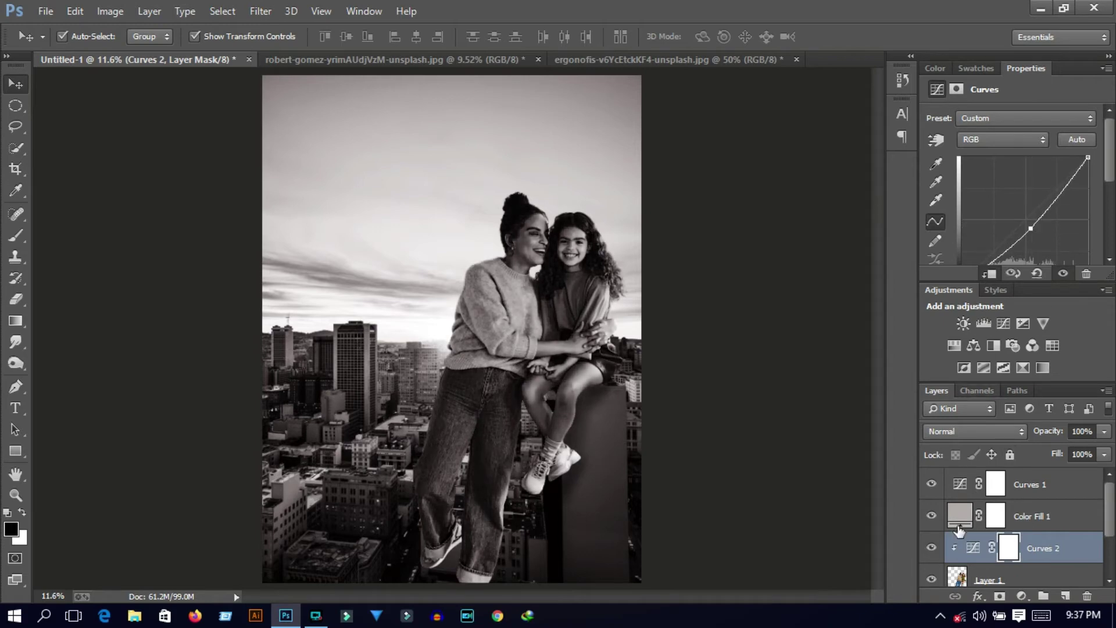
left_click(931, 516)
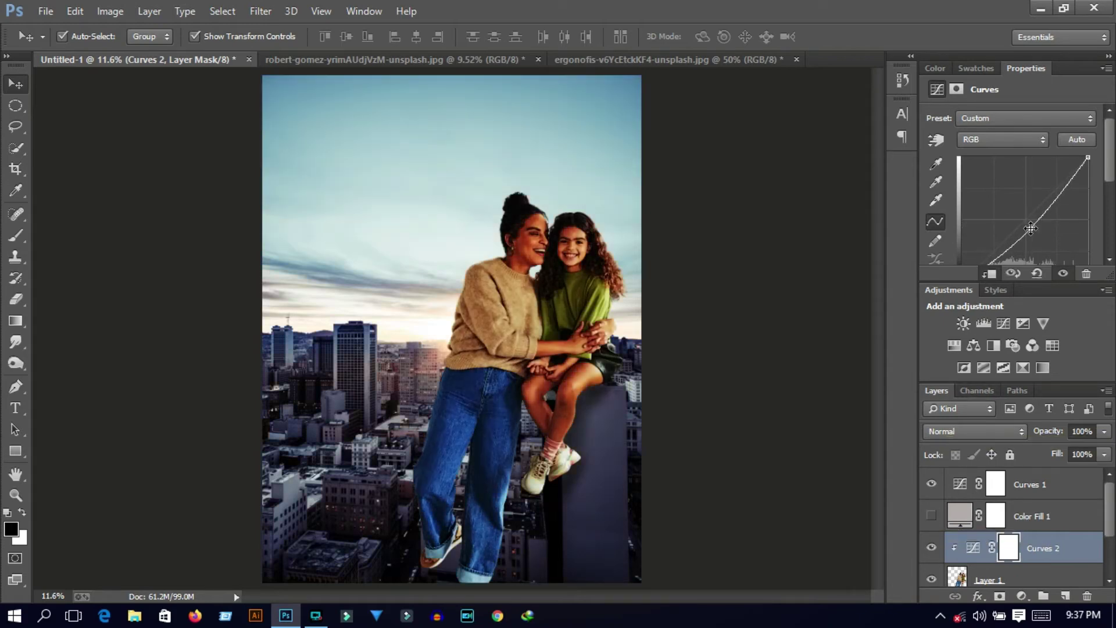
left_click_drag(1030, 229, 1022, 229)
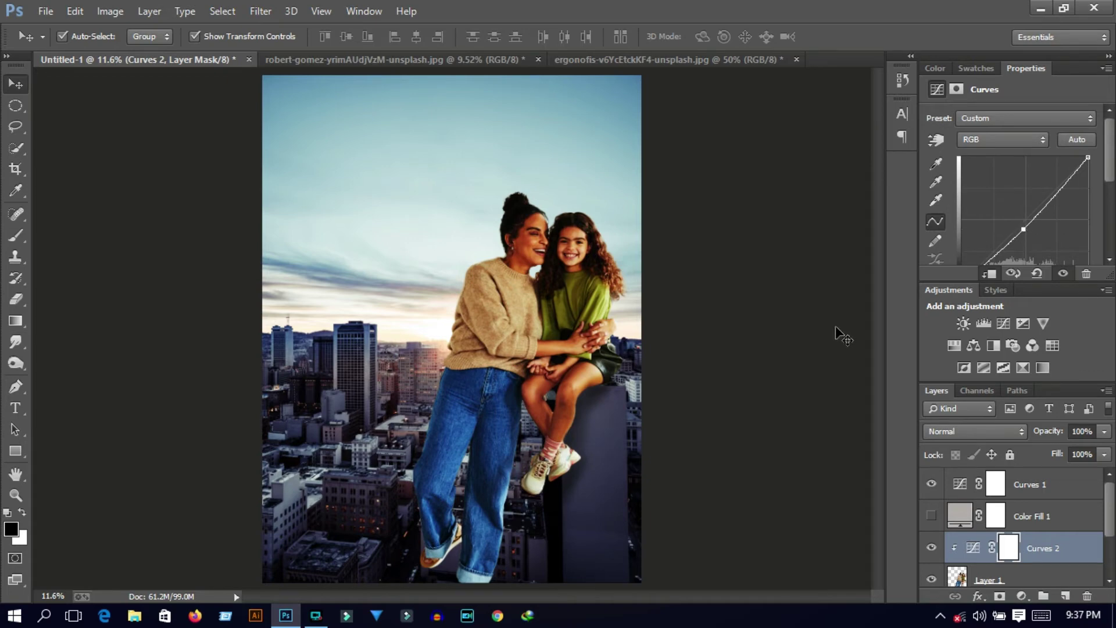
Steepen the shadow end of Curves 1 and turn the grey fill back on.
left_click(1023, 488)
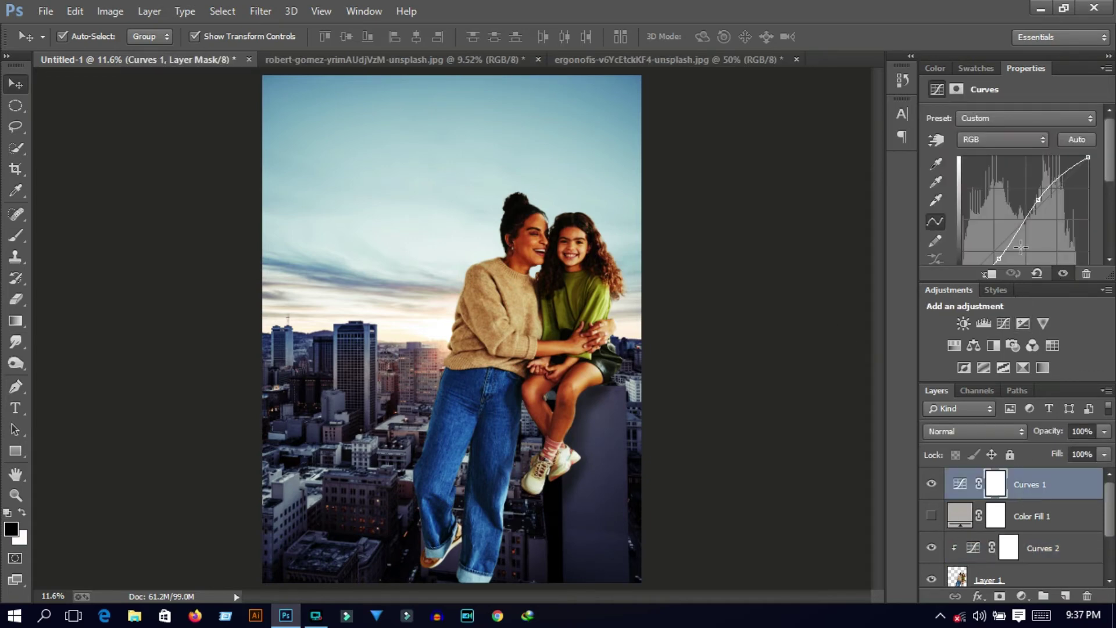
left_click_drag(998, 259, 995, 255)
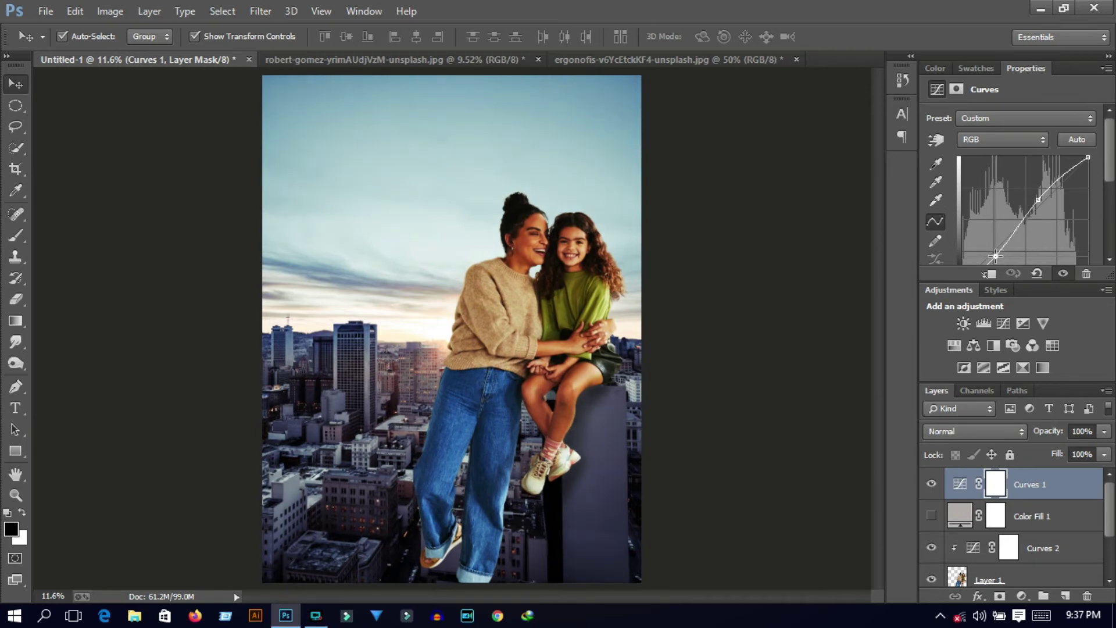
left_click(931, 515)
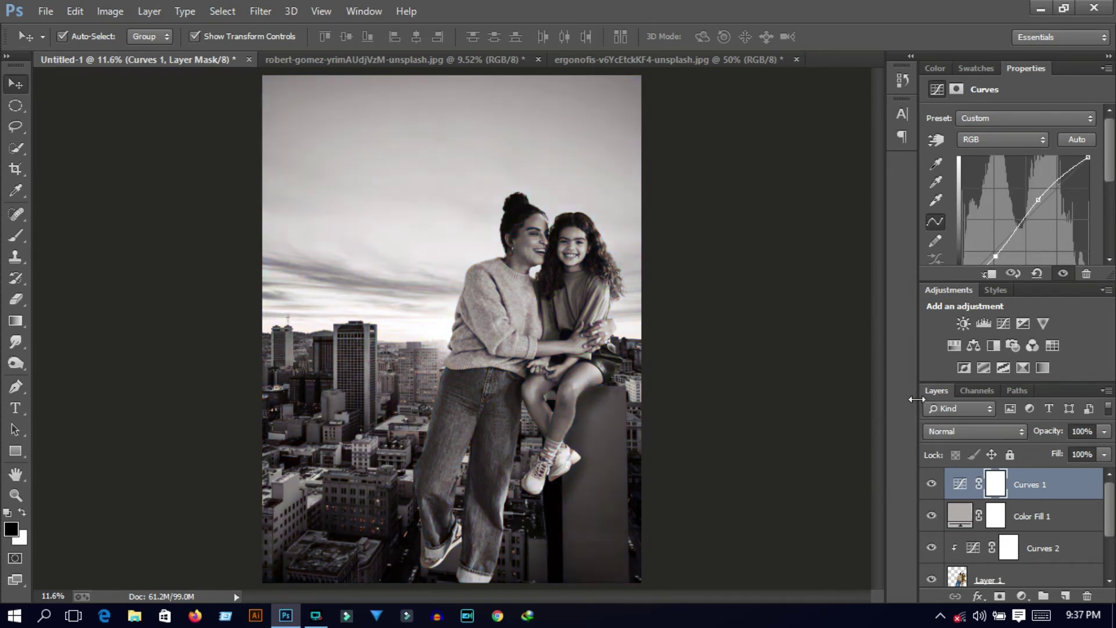
Dodge the woman's jeans and sweater on Layer 1 with a 1300 brush, then shrink it to 500.
key("o")
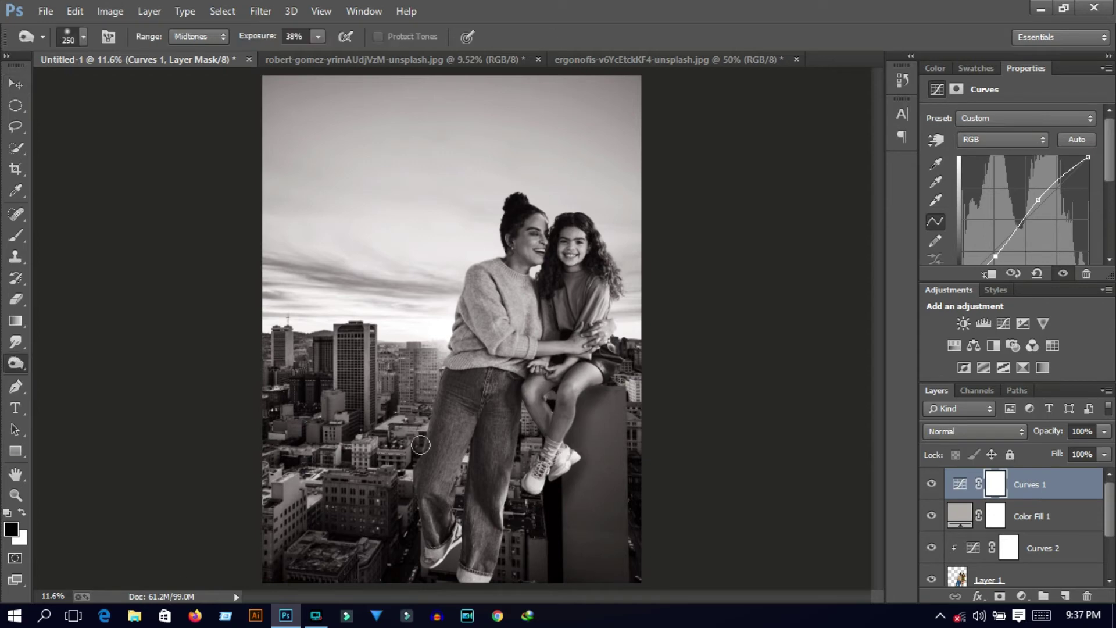
key("bracketright")
key("bracketright")
key("bracketright")
key("bracketright")
key("bracketright")
key("bracketright")
left_click(977, 569)
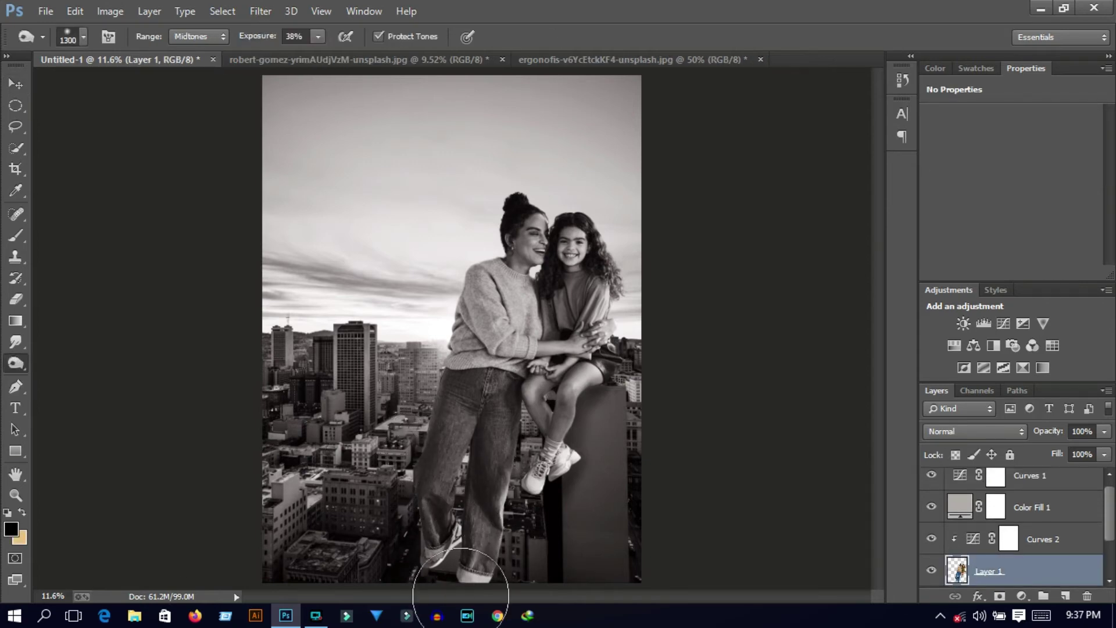
left_click_drag(559, 401, 492, 419)
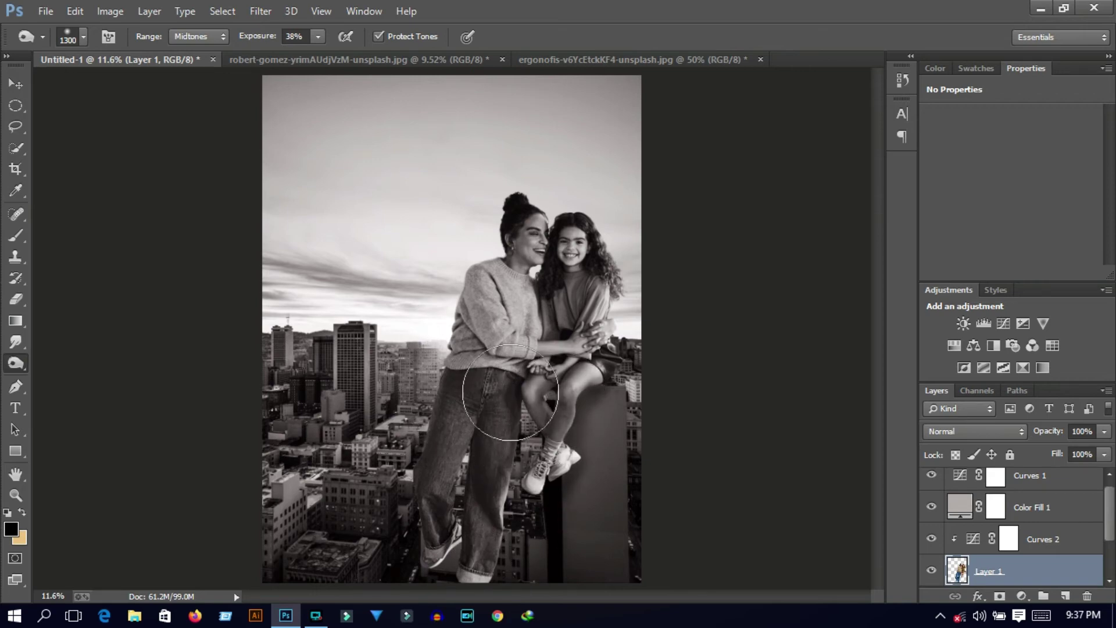
key("bracketleft")
key("bracketleft")
key("bracketleft")
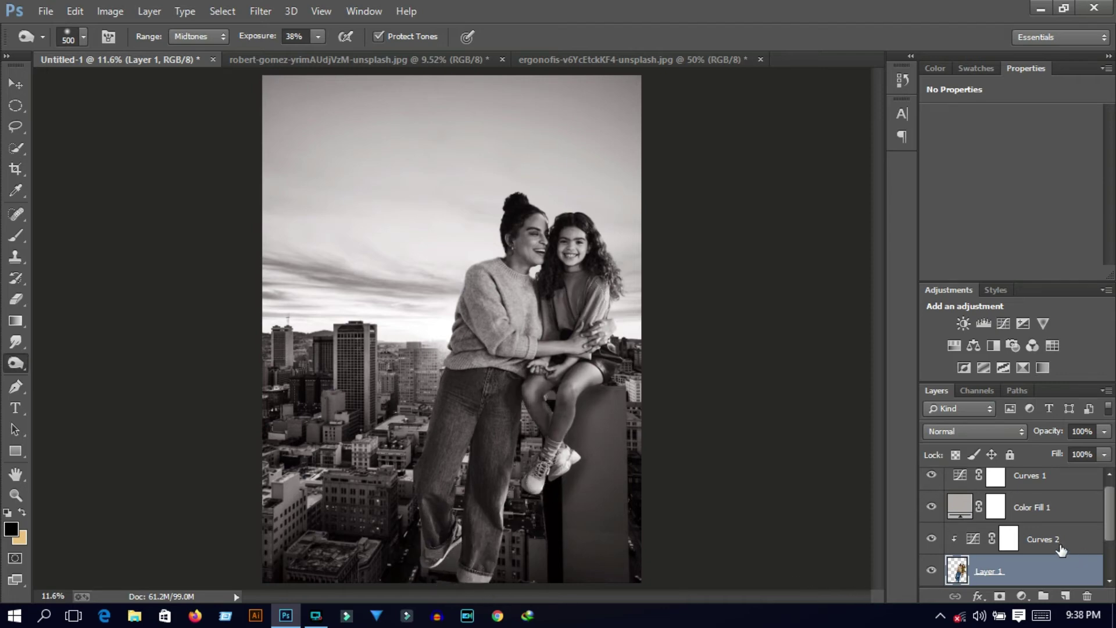
scroll(1045, 535, "up", 1)
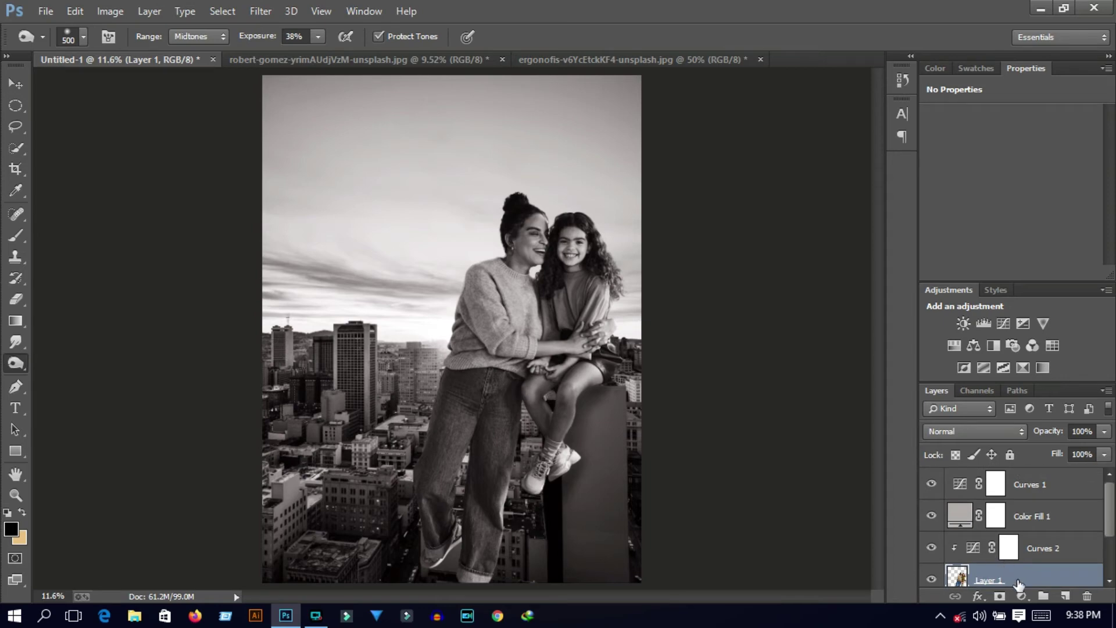
Preview in black and white and add a trial Curves layer clipped to the couple's Layer 1.
left_click(931, 516)
left_click(1046, 548)
left_click(1038, 577)
left_click(1021, 595)
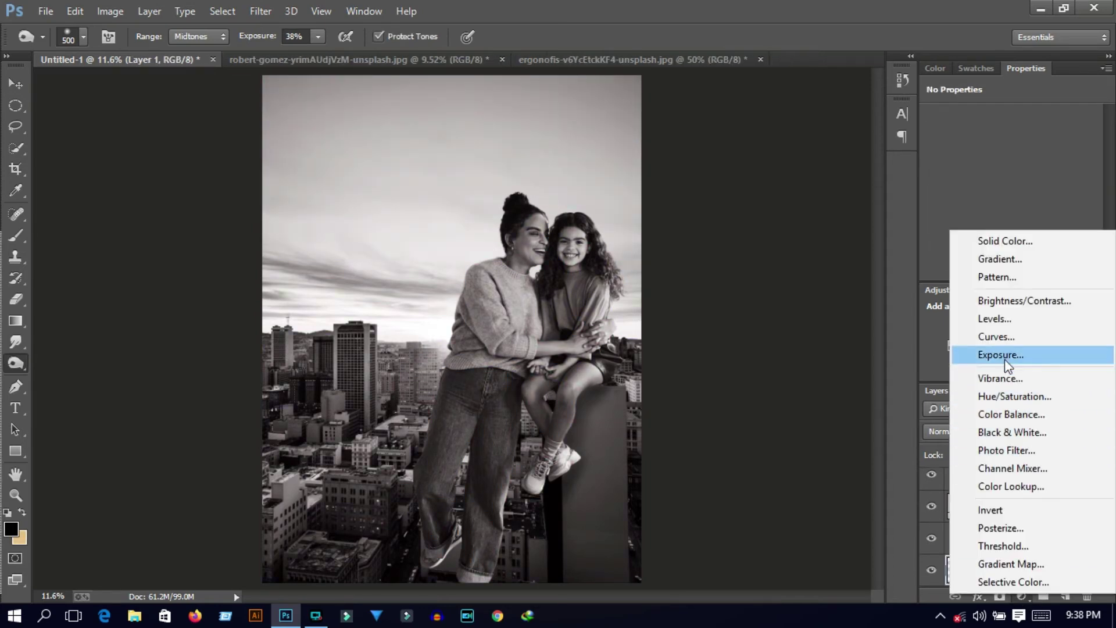
left_click(1002, 330)
left_click_drag(1057, 188, 1053, 188)
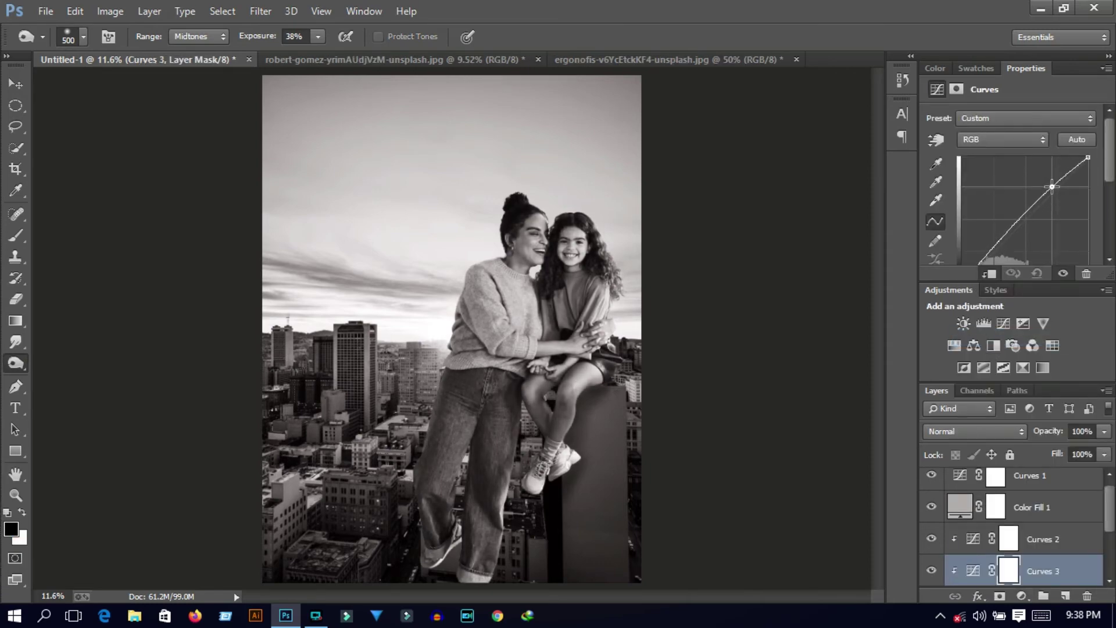
left_click_drag(993, 249, 999, 254)
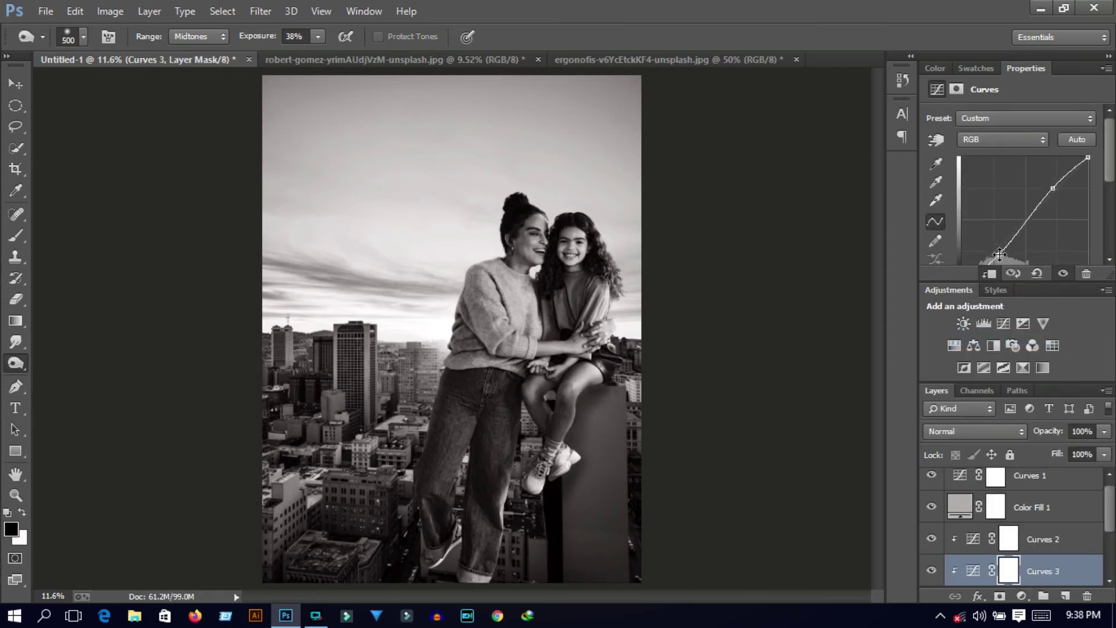
Hide Color Fill 1, retry the curve points, then delete Curves 3 and deselect layers.
left_click(930, 506)
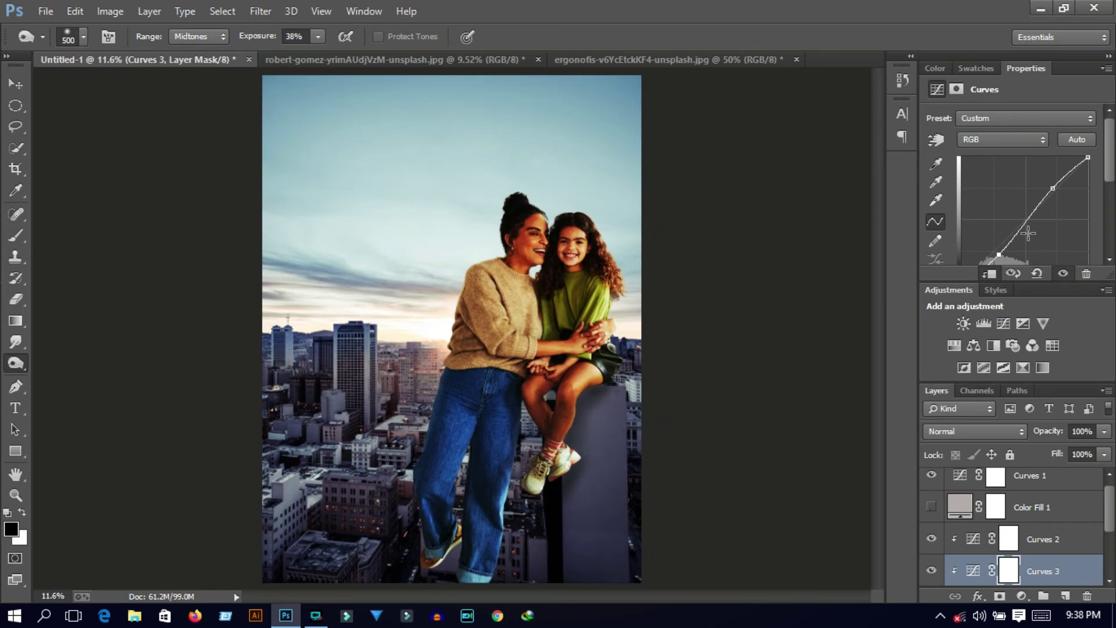
mouse_move(1052, 187)
left_mouse_down()
mouse_move(1058, 199)
mouse_move(1051, 190)
left_mouse_up()
left_click_drag(996, 253, 982, 263)
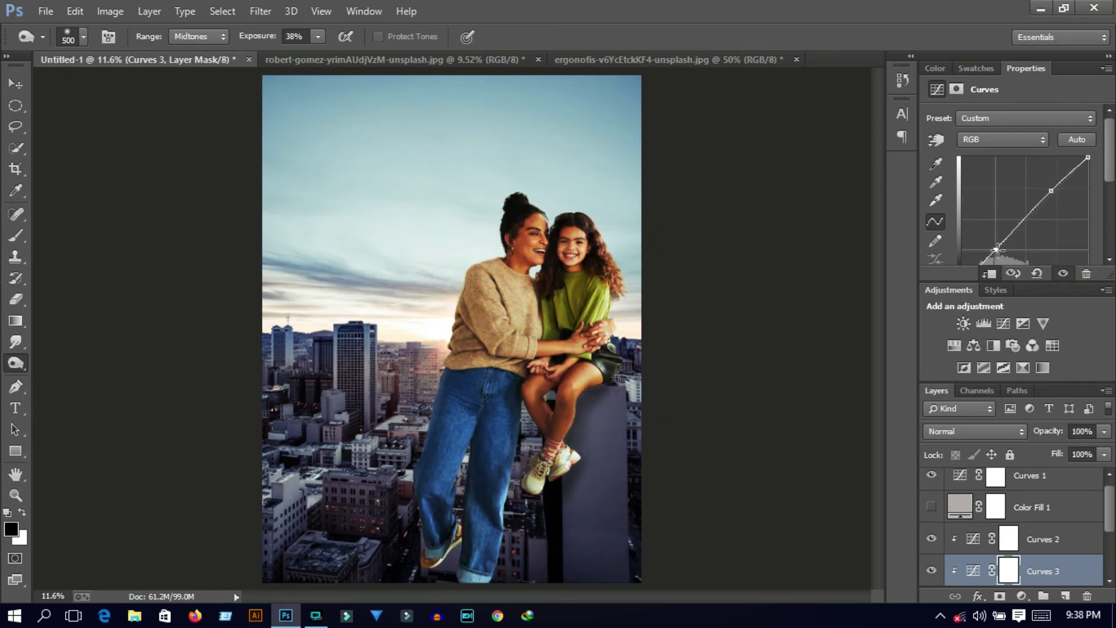
left_click_drag(1062, 590, 1087, 596)
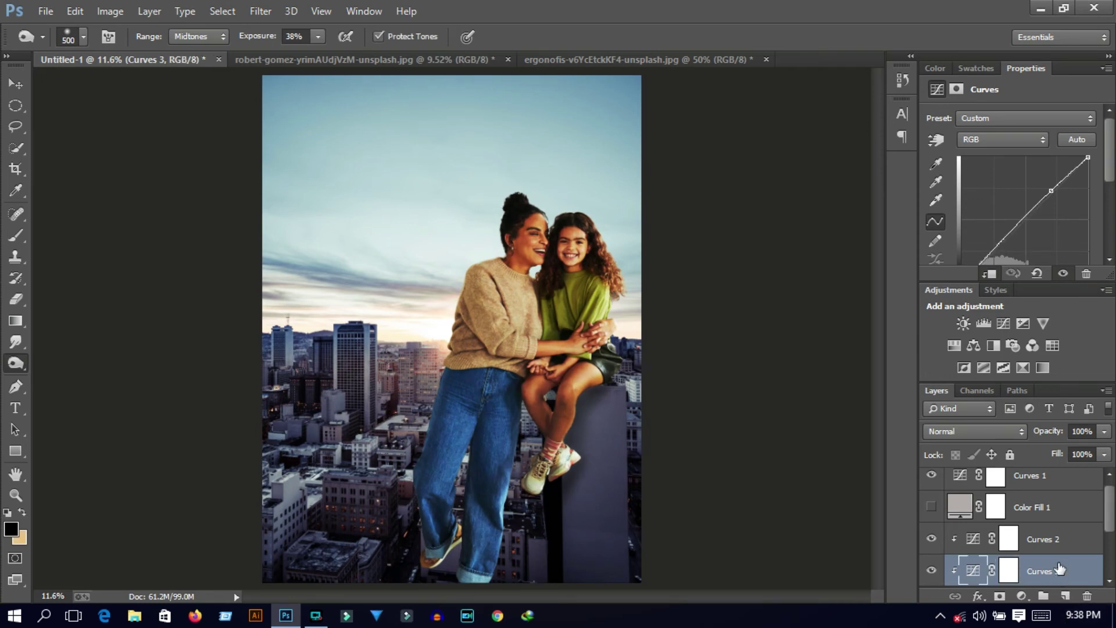
left_click(15, 86)
left_click(766, 430)
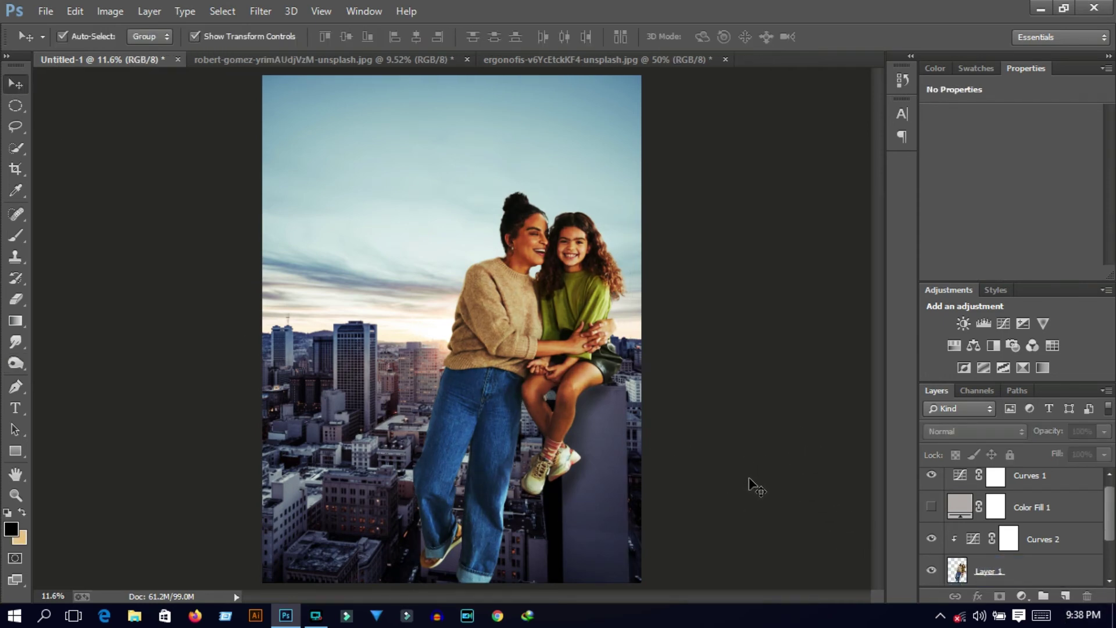
Pick the Dodge tool, select the city Layer 2, and zoom in on the woman's legs.
left_click(15, 363)
left_click(1046, 568)
scroll(1044, 556, "down", 2)
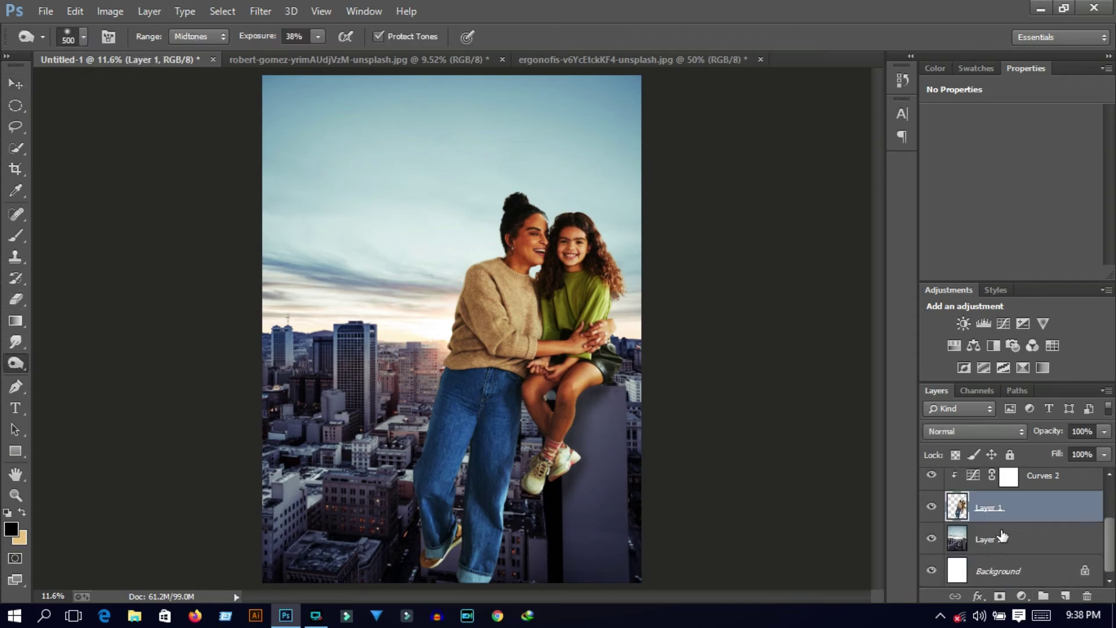
left_click(1041, 539)
key("ctrl+plus")
key("ctrl+plus")
key("ctrl+plus")
key("ctrl+plus")
key("ctrl+plus")
scroll(627, 451, "down", 5)
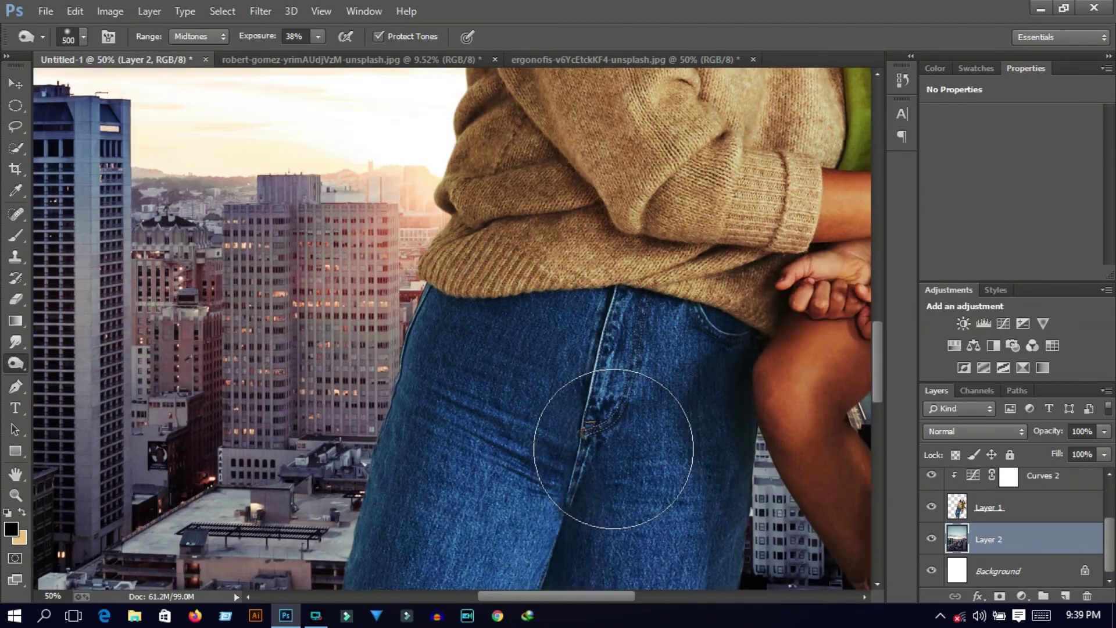
scroll(587, 429, "down", 5)
scroll(588, 456, "down", 5)
scroll(548, 461, "down", 3)
Dodge the city around the sandals with a smaller brush, then fit the view on screen.
key("bracketleft")
key("bracketleft")
key("bracketleft")
key("bracketleft")
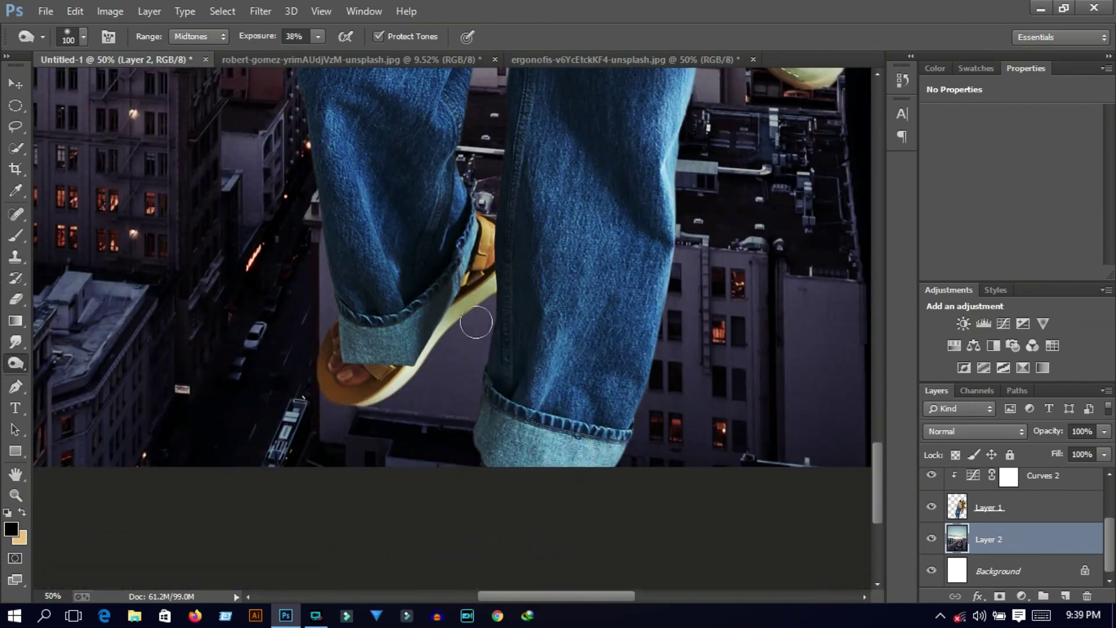
left_click_drag(401, 399, 412, 400)
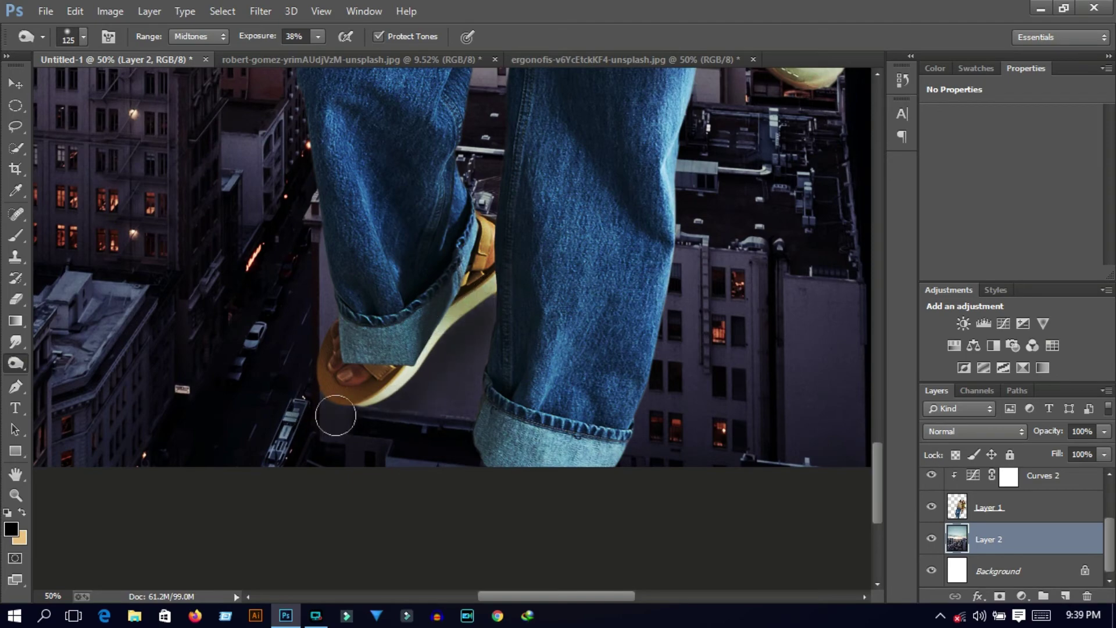
key("ctrl+0")
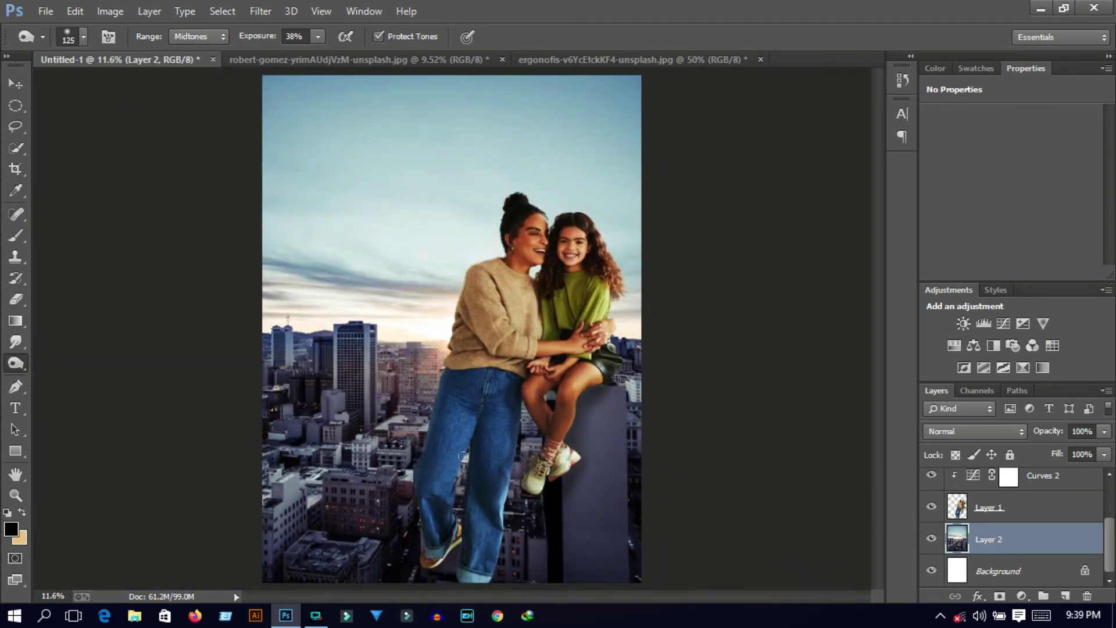
left_click(15, 83)
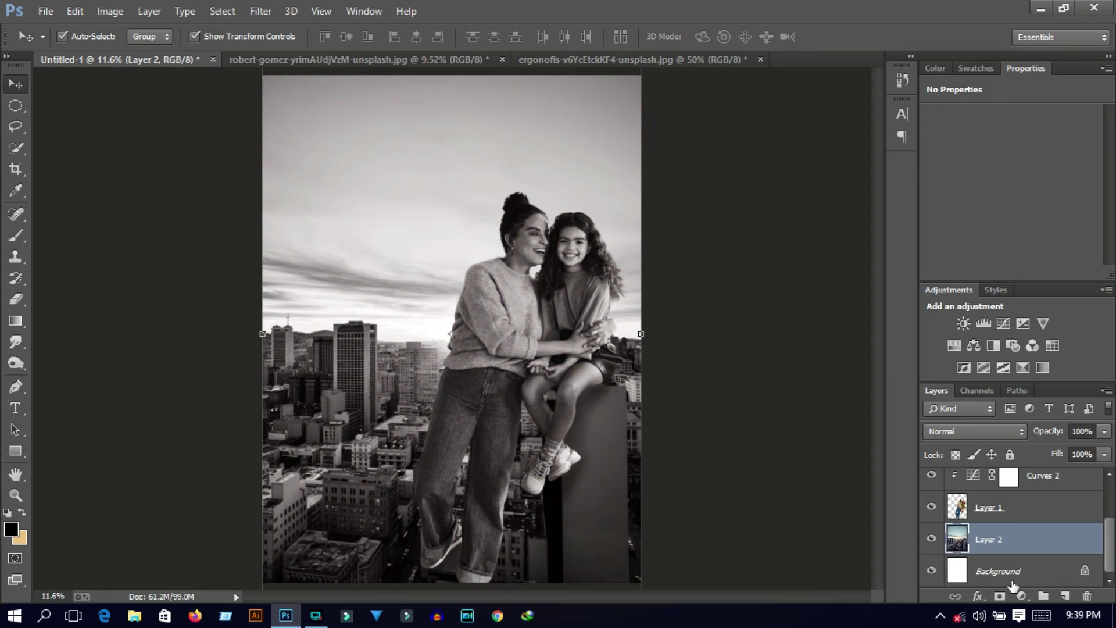
Add Curves 3 clipped to city Layer 2 with an S-curve for contrast, checking it in greyscale.
left_click(1021, 595)
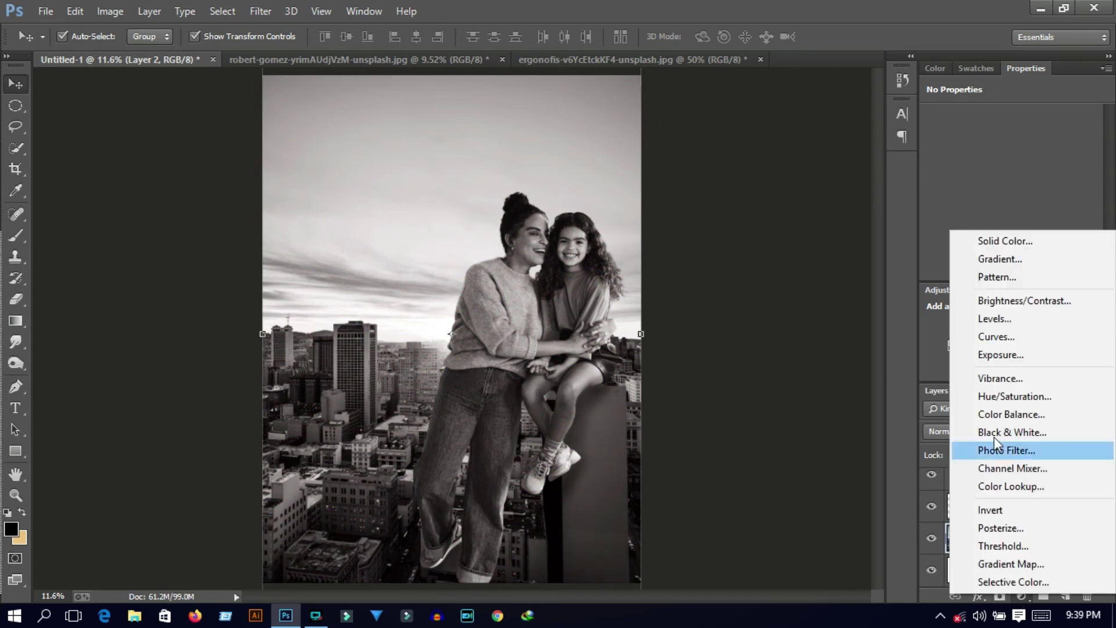
left_click(988, 336)
key("ctrl+alt+g")
left_click_drag(1021, 219, 1022, 213)
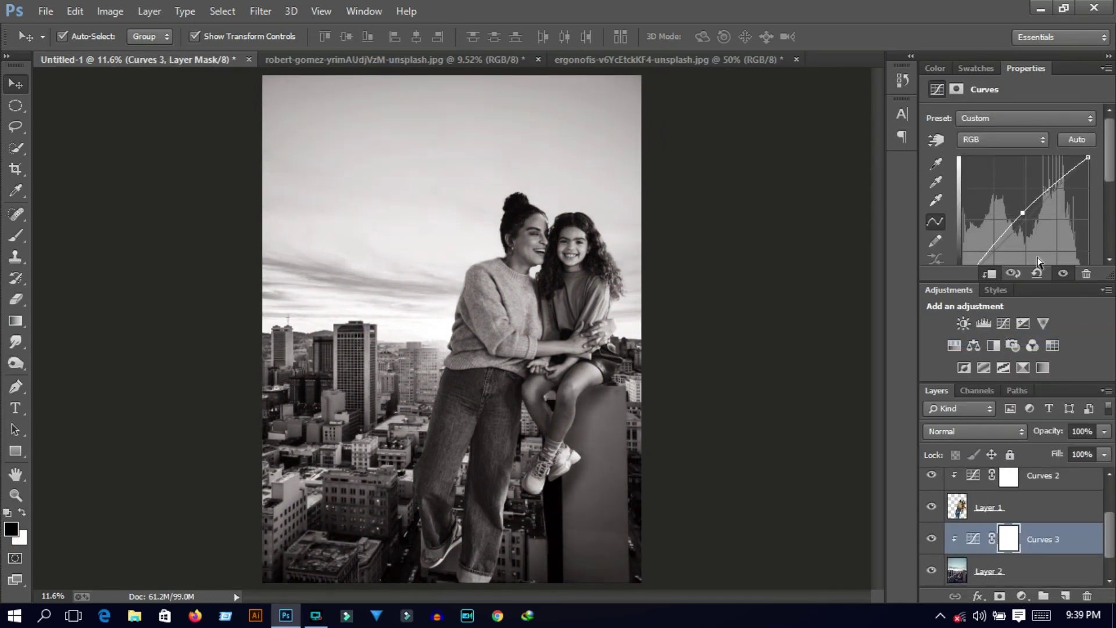
left_click(1034, 273)
left_click_drag(1046, 198, 1046, 190)
left_click_drag(992, 250, 996, 252)
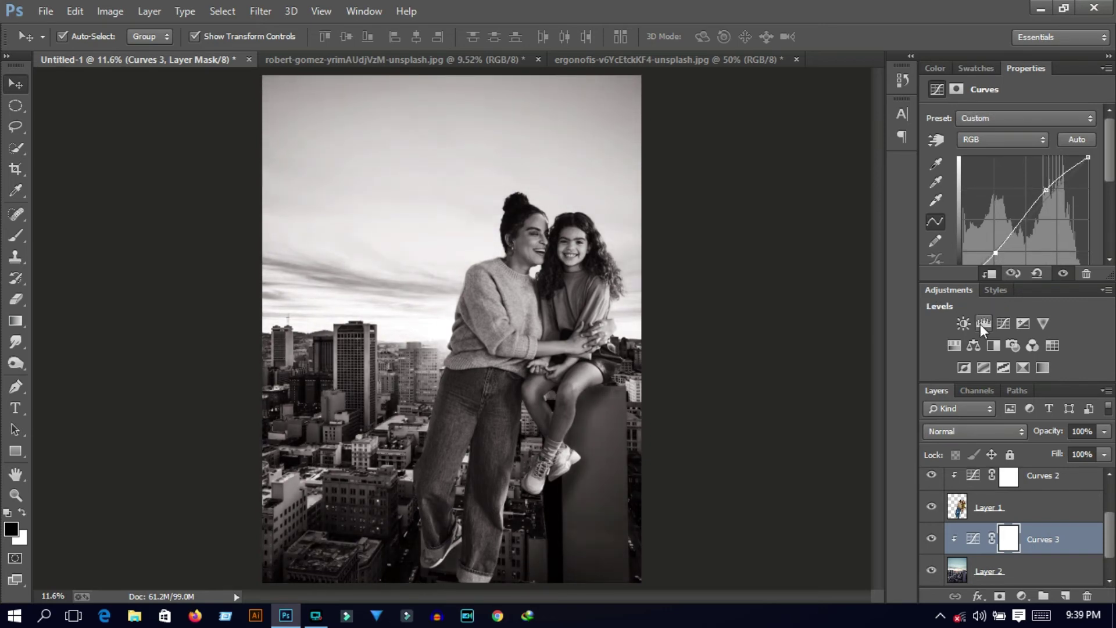
scroll(955, 545, "up", 2)
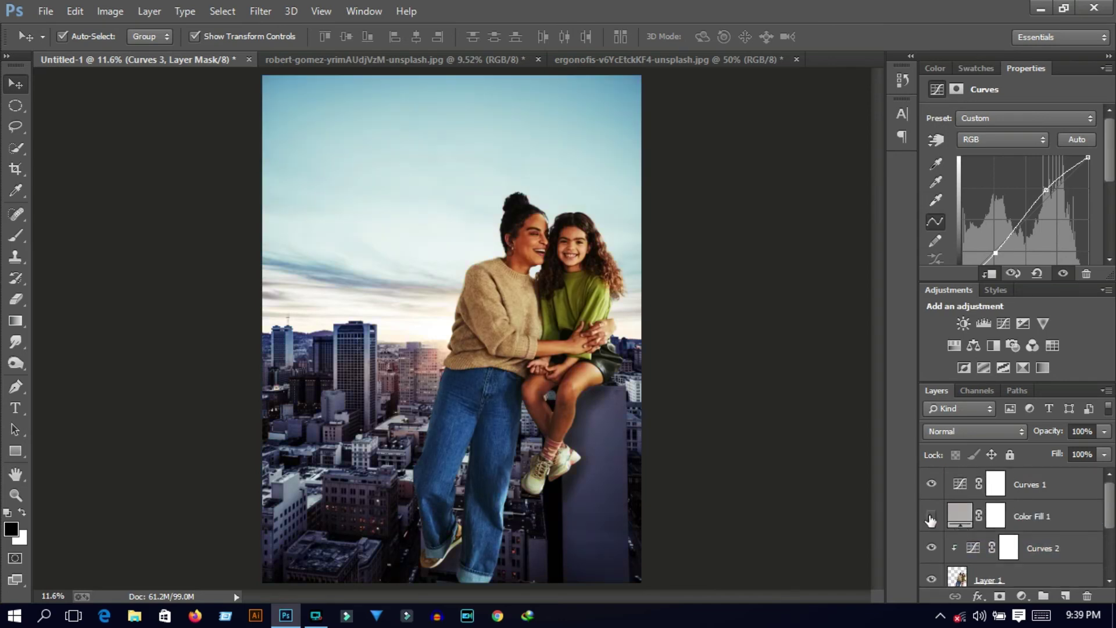
left_click(930, 516)
left_click(816, 473)
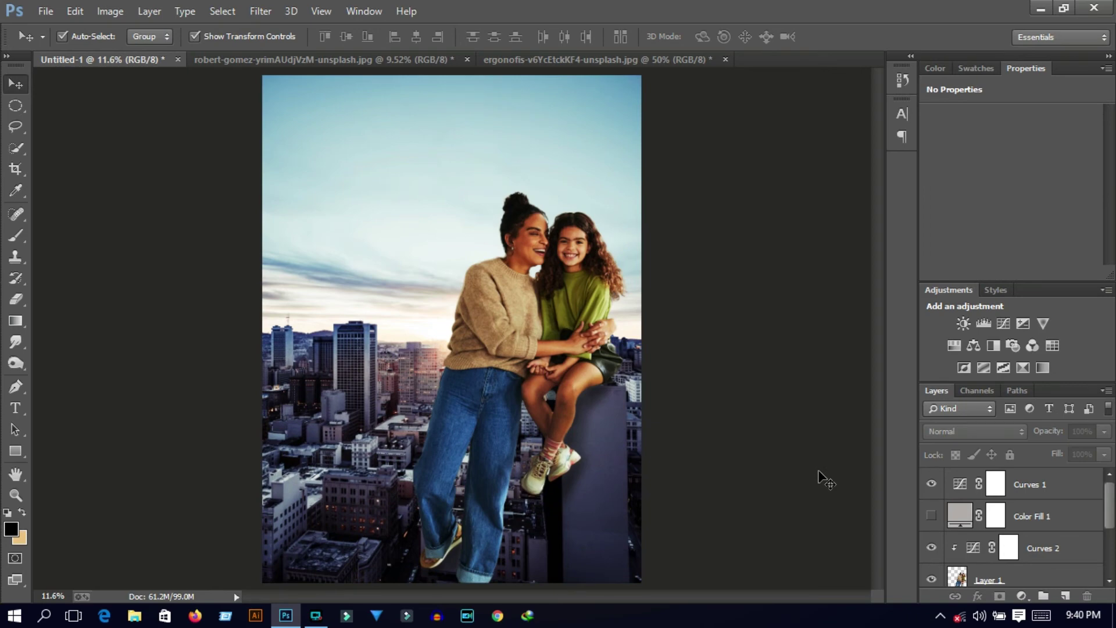
Set up the Dodge tool on city Layer 2 with a 300 px brush.
left_click(16, 363)
left_click(52, 364)
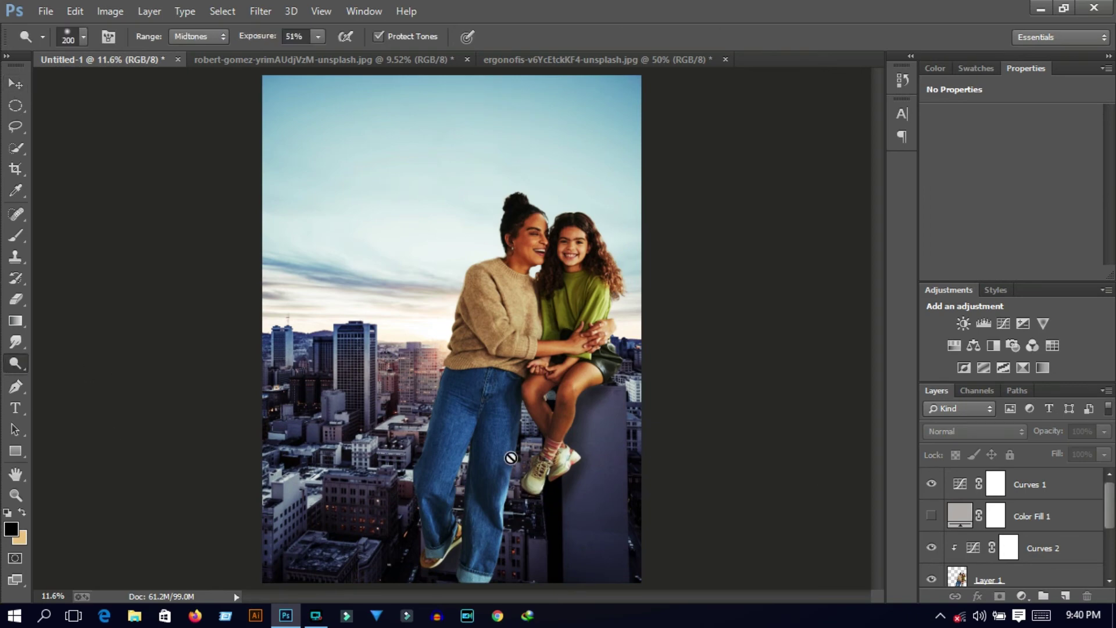
left_click(988, 580)
key("bracketright")
key("bracketright")
key("bracketright")
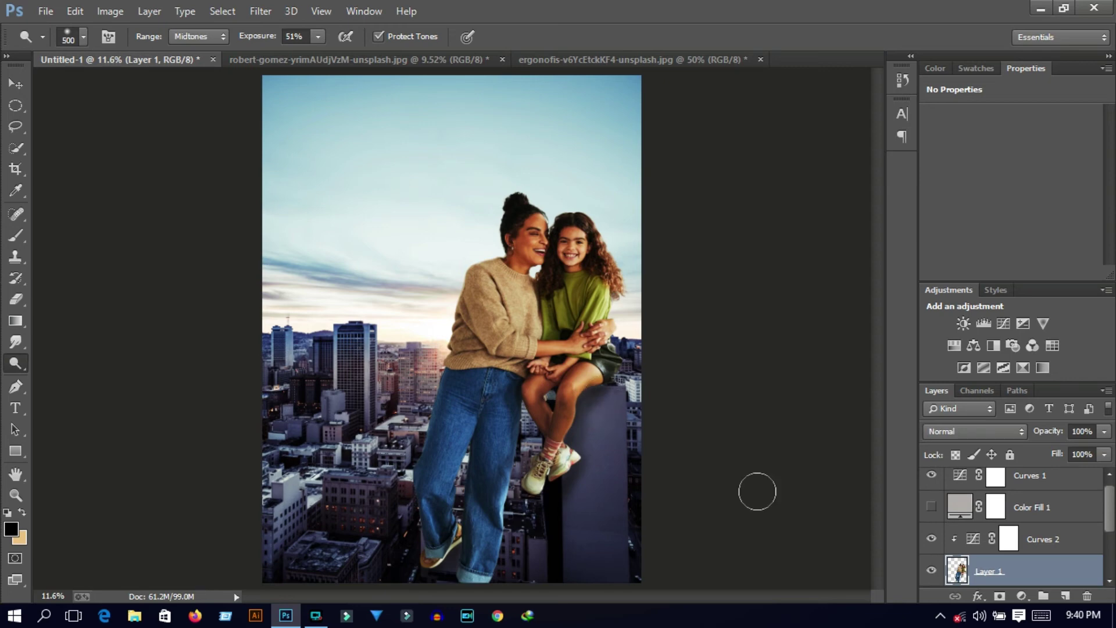
scroll(1012, 537, "down", 3)
left_click(988, 540)
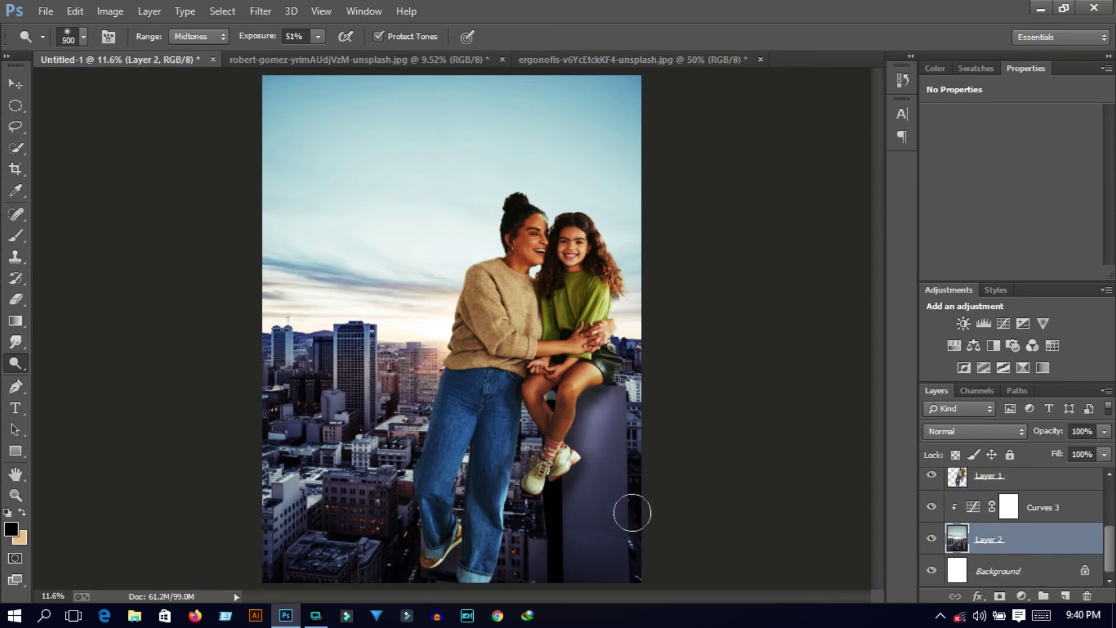
key("bracketleft")
key("bracketleft")
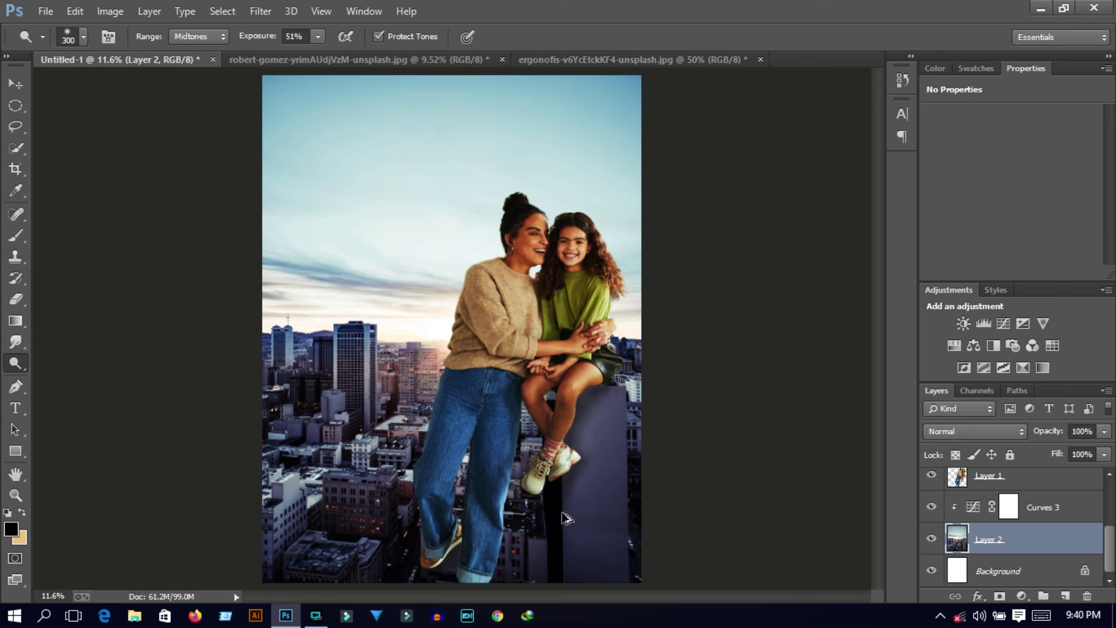
Select the Curves 3 layer, switch to the Move tool, and zoom in to 25%.
key("alt+bracketright")
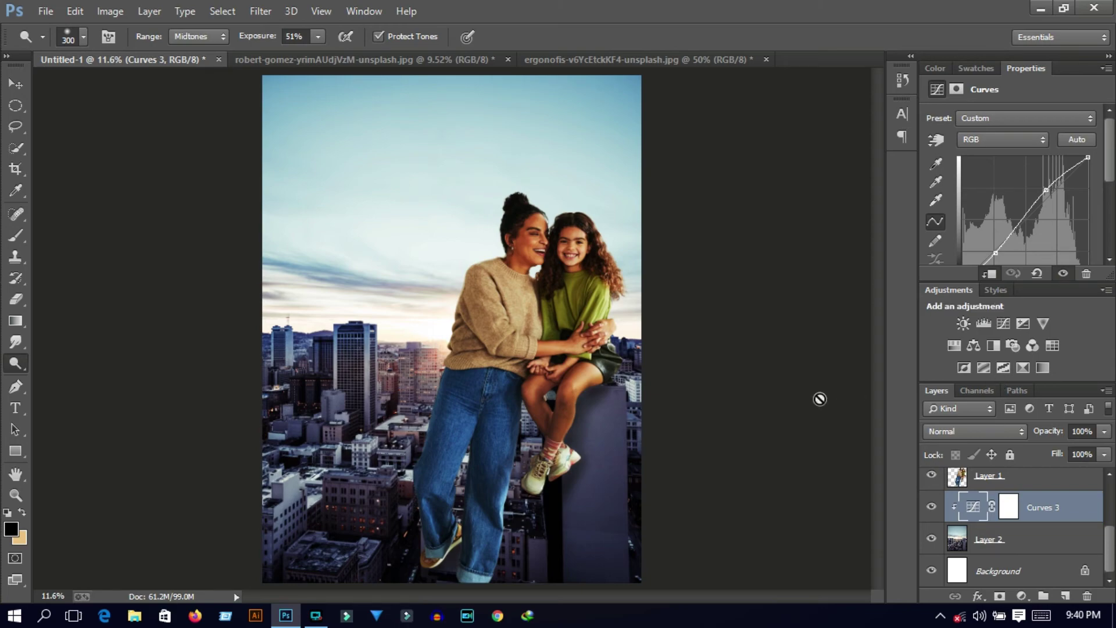
key("v")
left_click(646, 480)
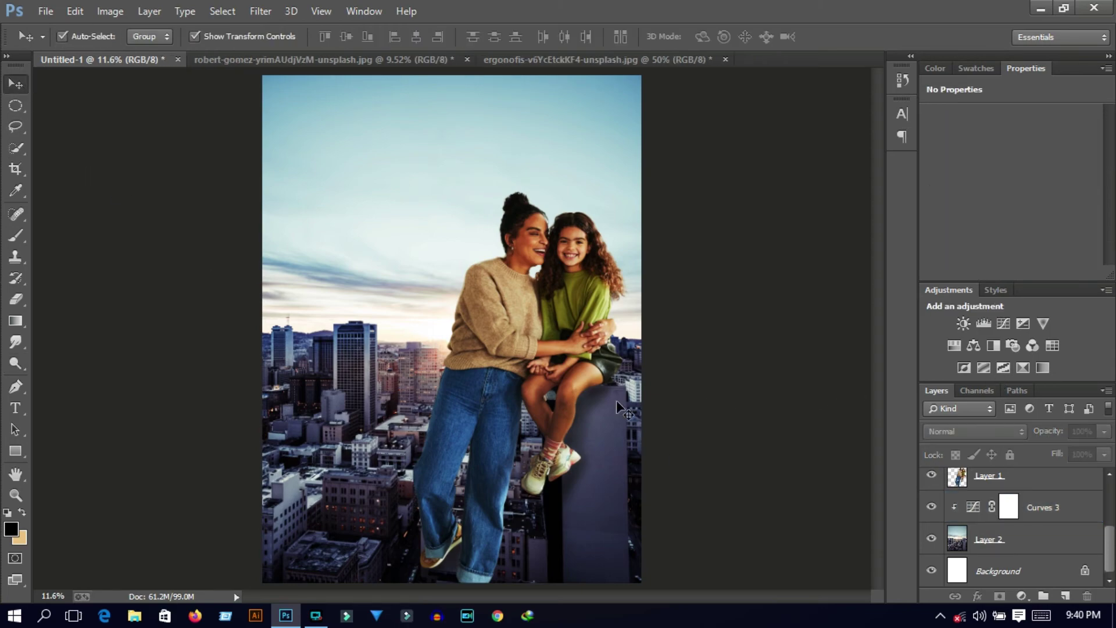
key("ctrl+plus")
key("ctrl+plus")
scroll(608, 595, "down", 2)
Dodge the girl's front shin on the mother-and-daughter Layer 1.
left_click_drag(608, 594, 651, 602)
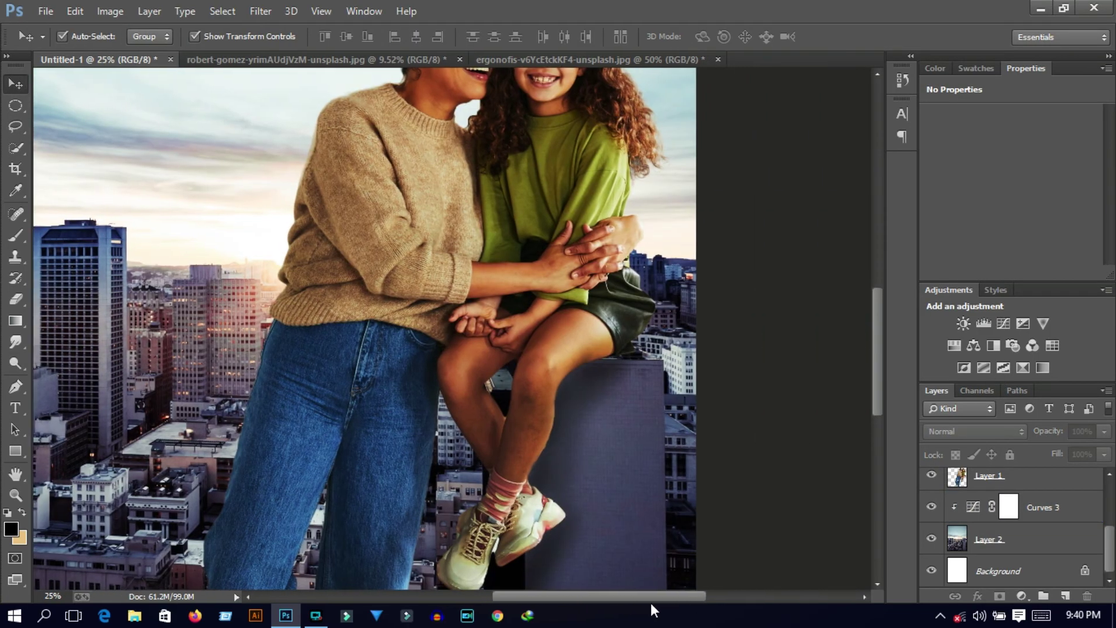
left_click(1014, 539)
left_click(16, 363)
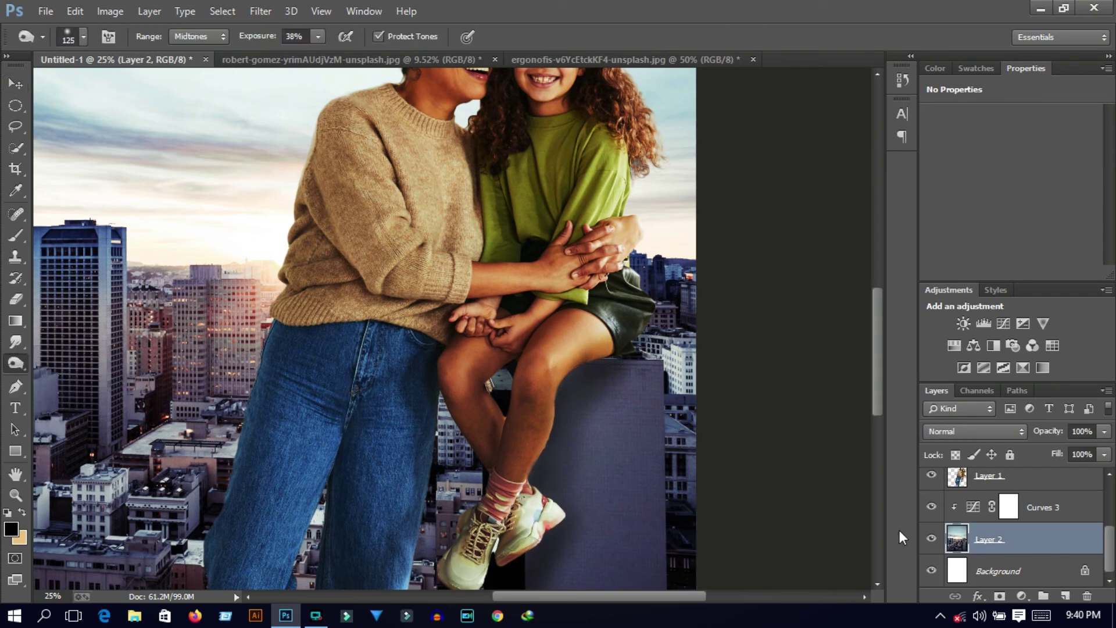
left_click(962, 481)
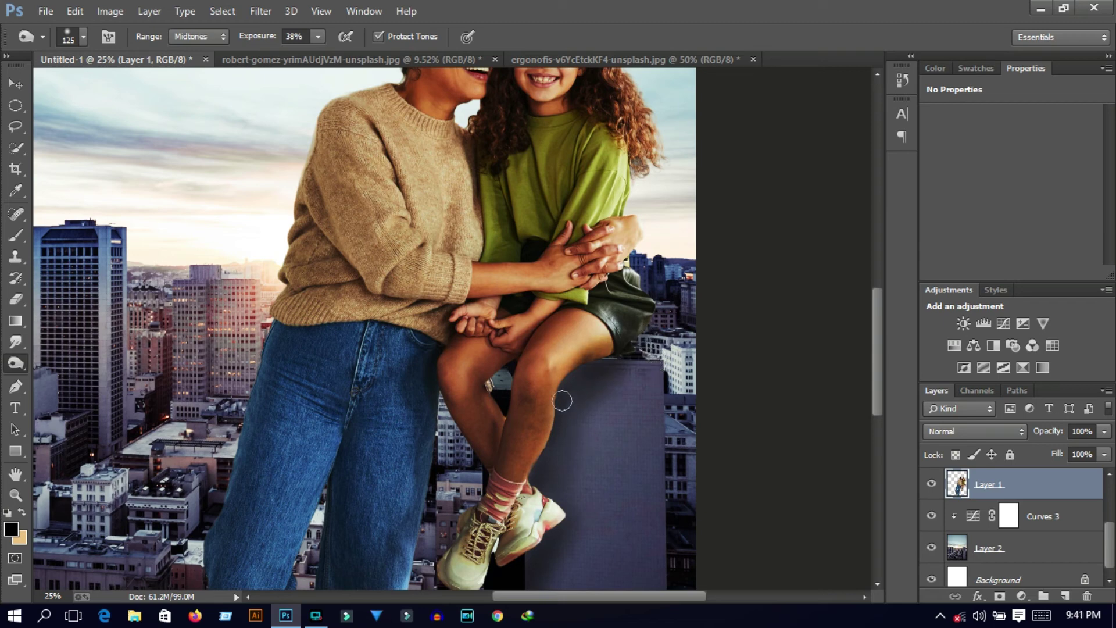
left_click_drag(562, 400, 549, 494)
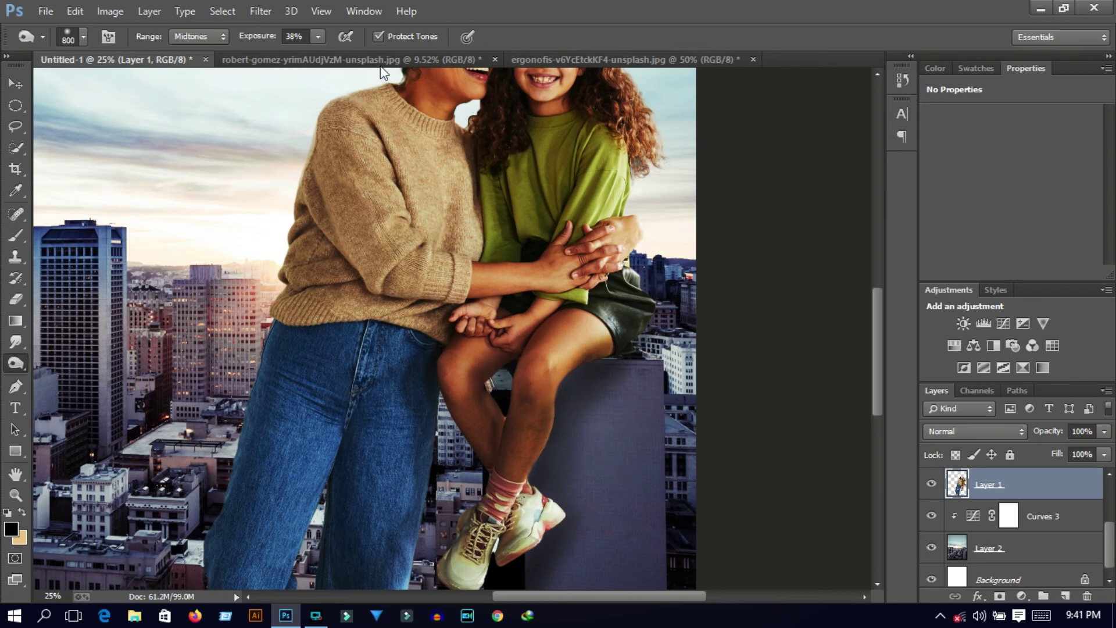
Lower dodge exposure to 20%, resize the brush to 500, then fit the image and clear layer selection.
key("2")
key("bracketright")
key("bracketright")
key("bracketright")
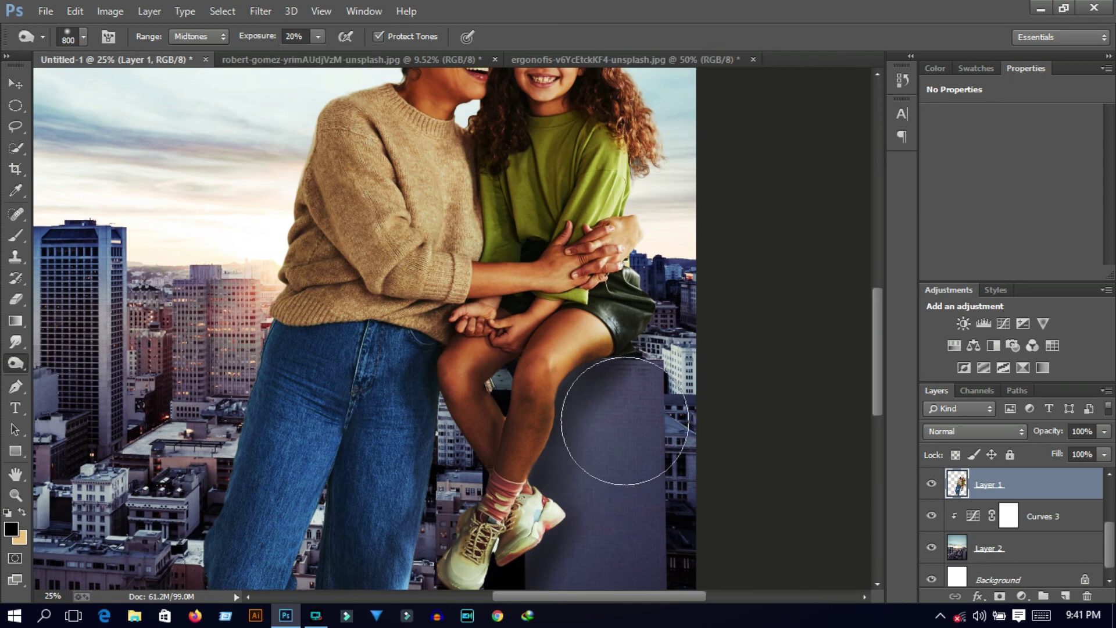
key("bracketleft")
key("bracketleft")
key("bracketleft")
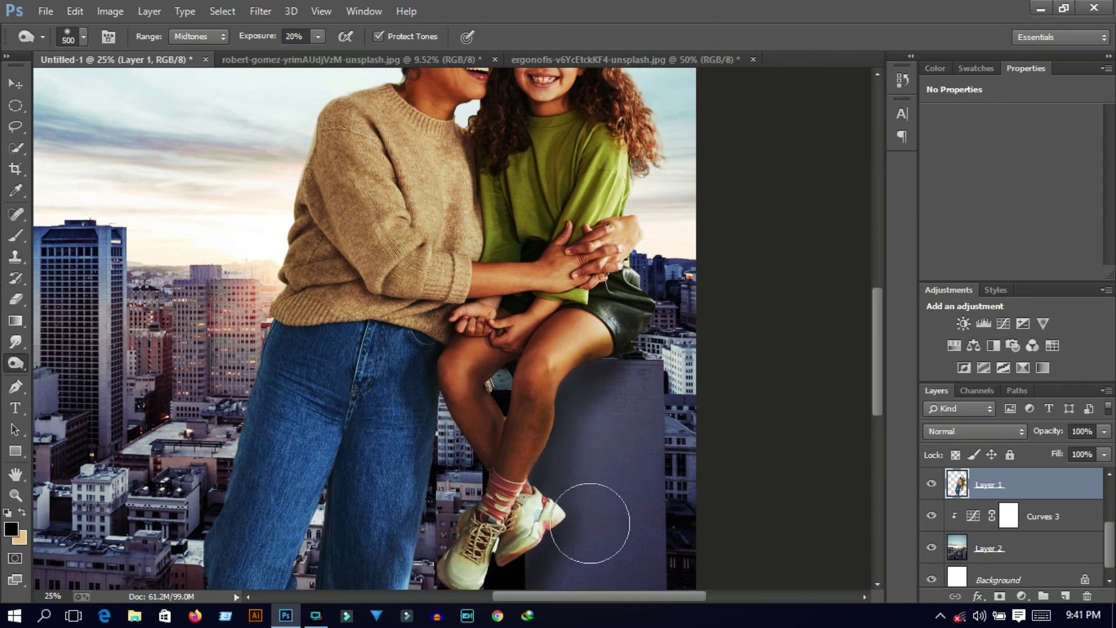
left_click(947, 548)
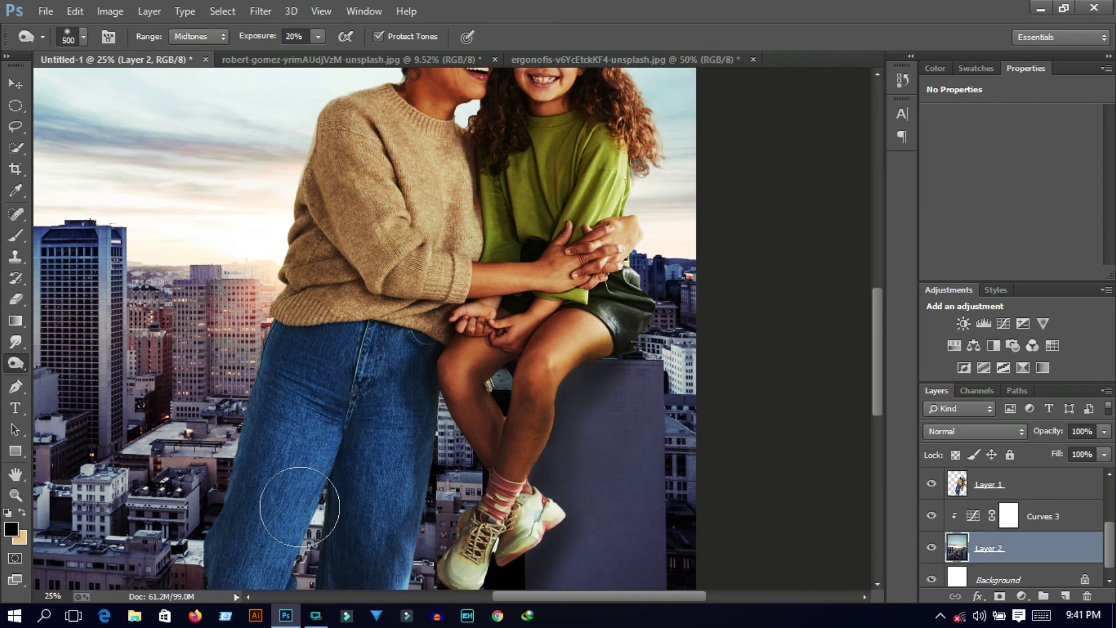
key("ctrl+0")
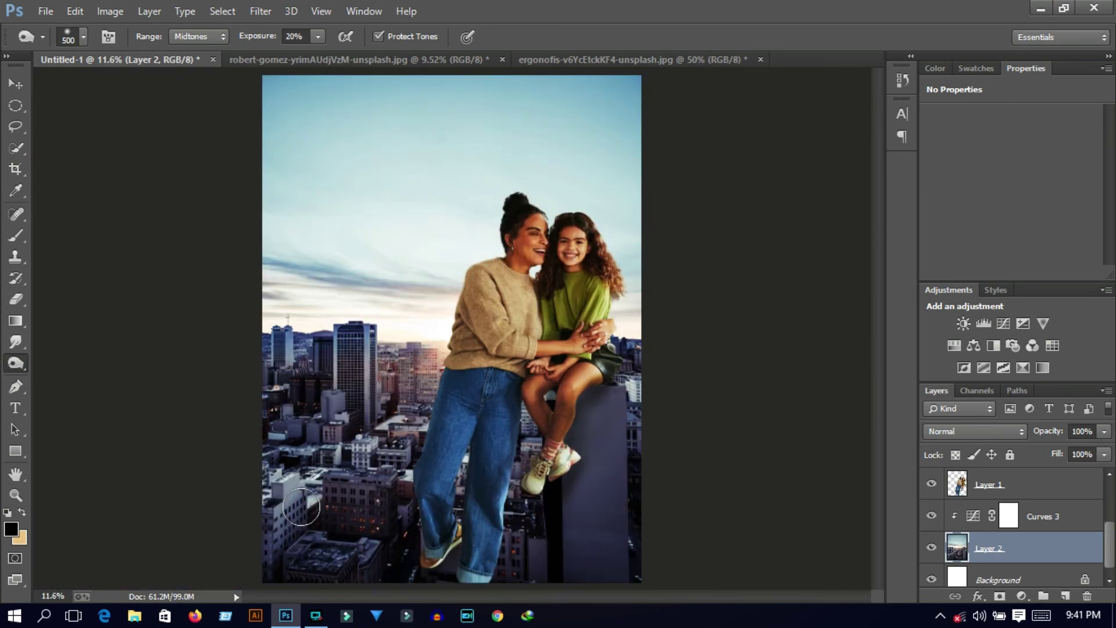
left_click(16, 83)
left_click(79, 166)
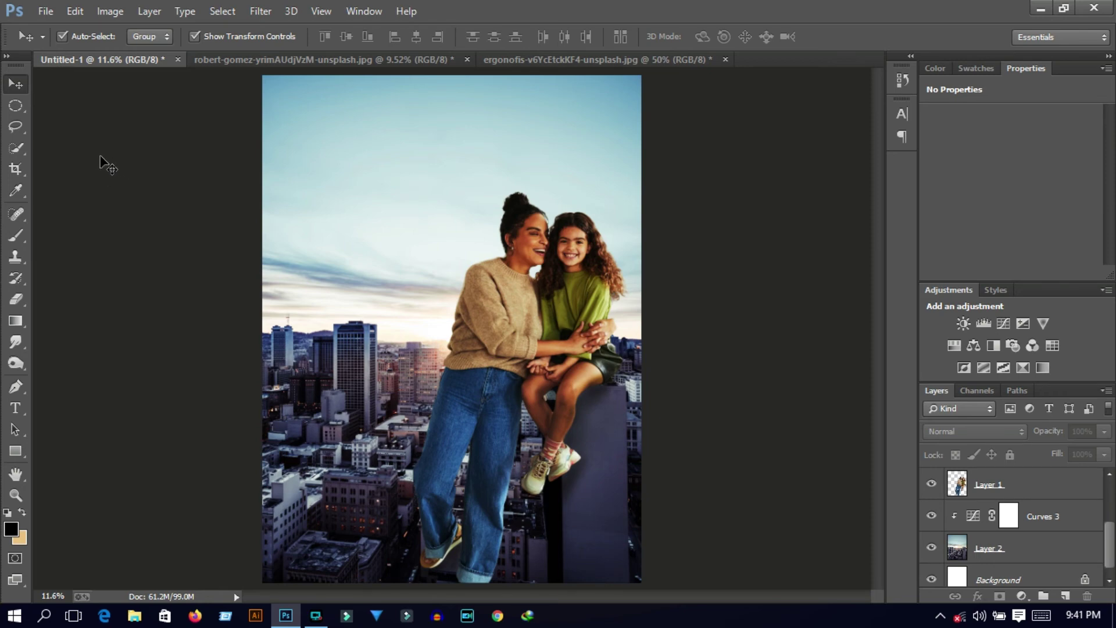
Add a Levels 1 layer on top with midtone gamma raised to about 1.14.
left_click(1021, 596)
left_click(1001, 317)
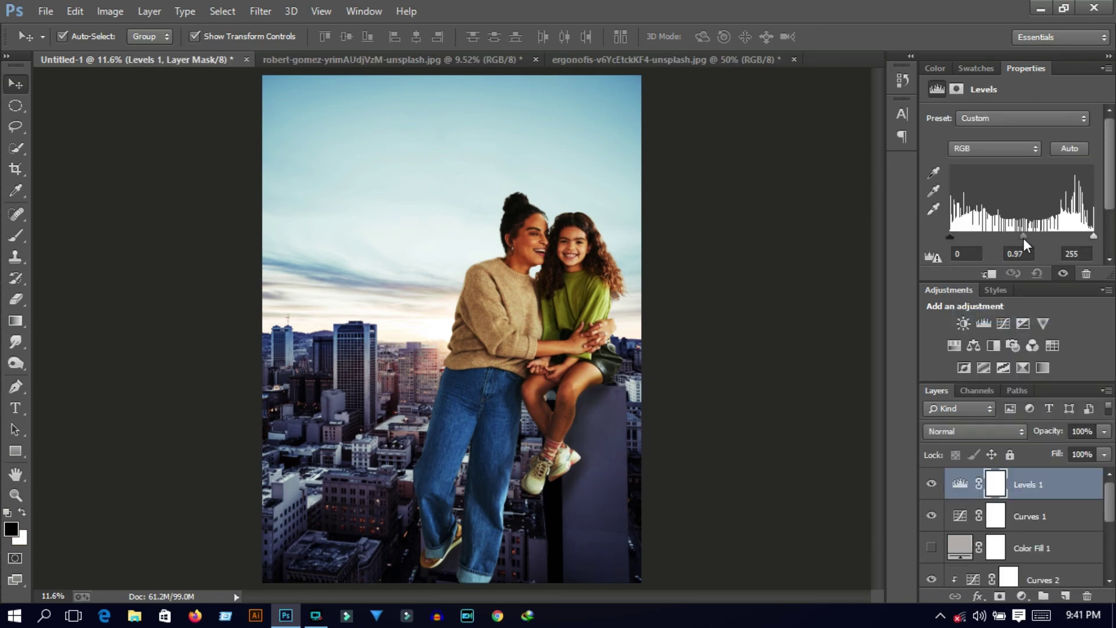
mouse_move(1022, 237)
left_mouse_down()
mouse_move(1032, 235)
mouse_move(1013, 237)
left_mouse_up()
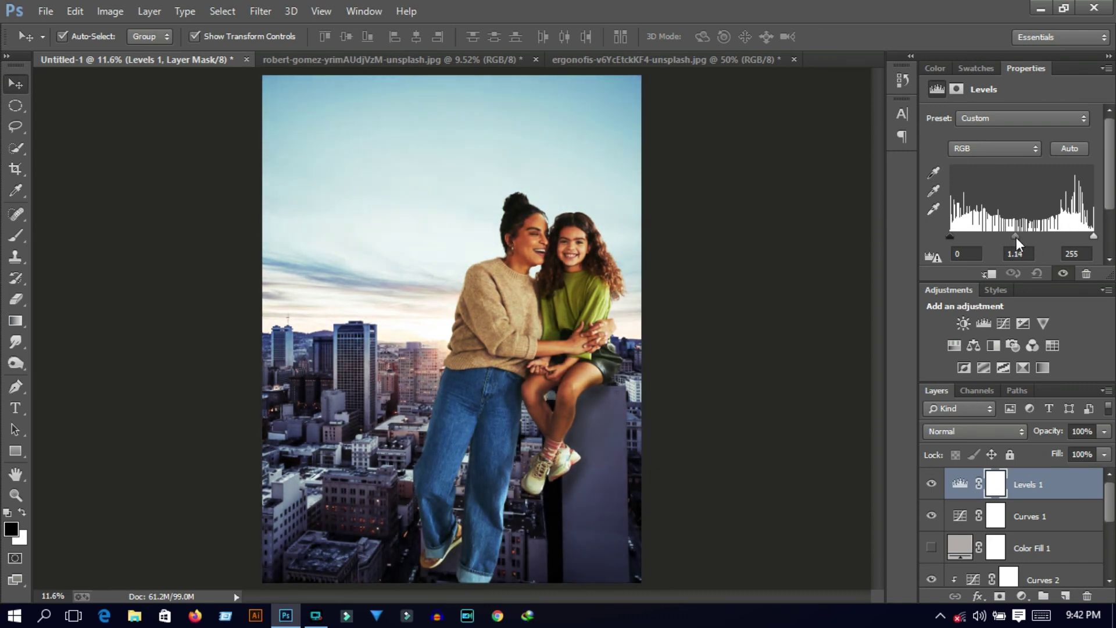
left_click(778, 341)
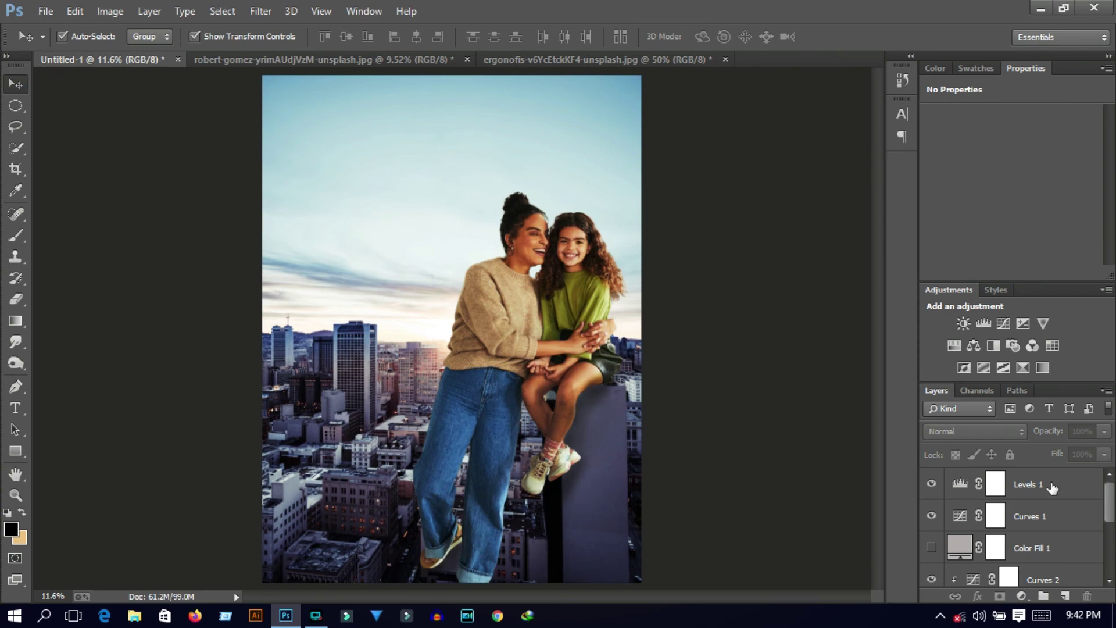
left_click(1021, 597)
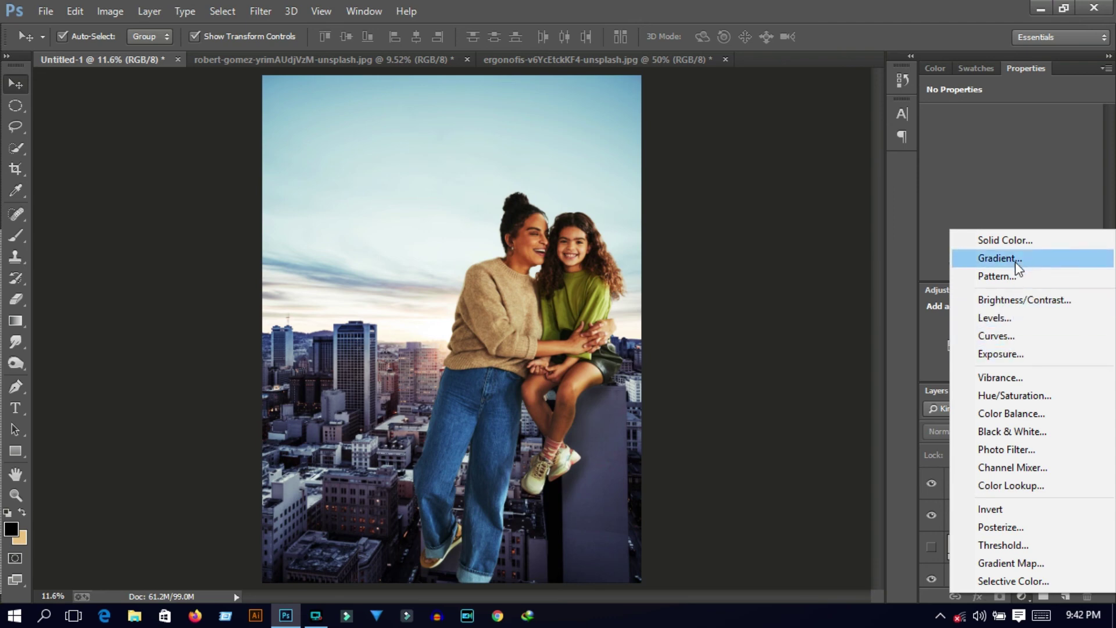
Add a Color Balance 1 layer that shifts the midtones along the Cyan–Red slider.
left_click(1010, 412)
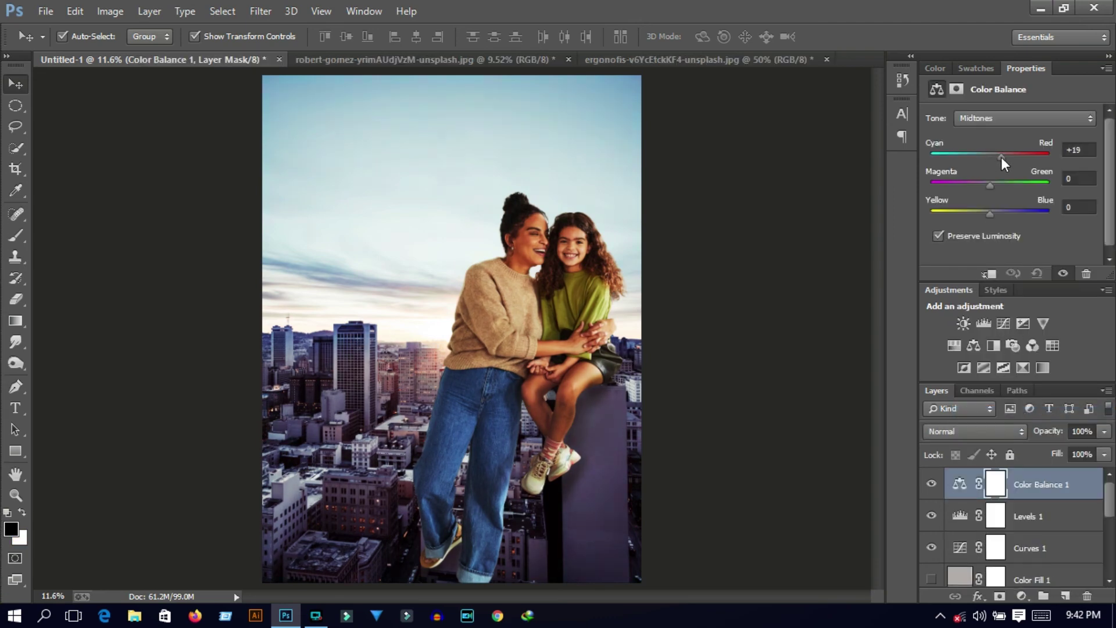
mouse_move(1019, 158)
left_mouse_down()
mouse_move(980, 165)
mouse_move(1000, 189)
mouse_move(1054, 191)
mouse_move(985, 196)
mouse_move(1003, 215)
mouse_move(989, 215)
left_mouse_up()
left_click(806, 306)
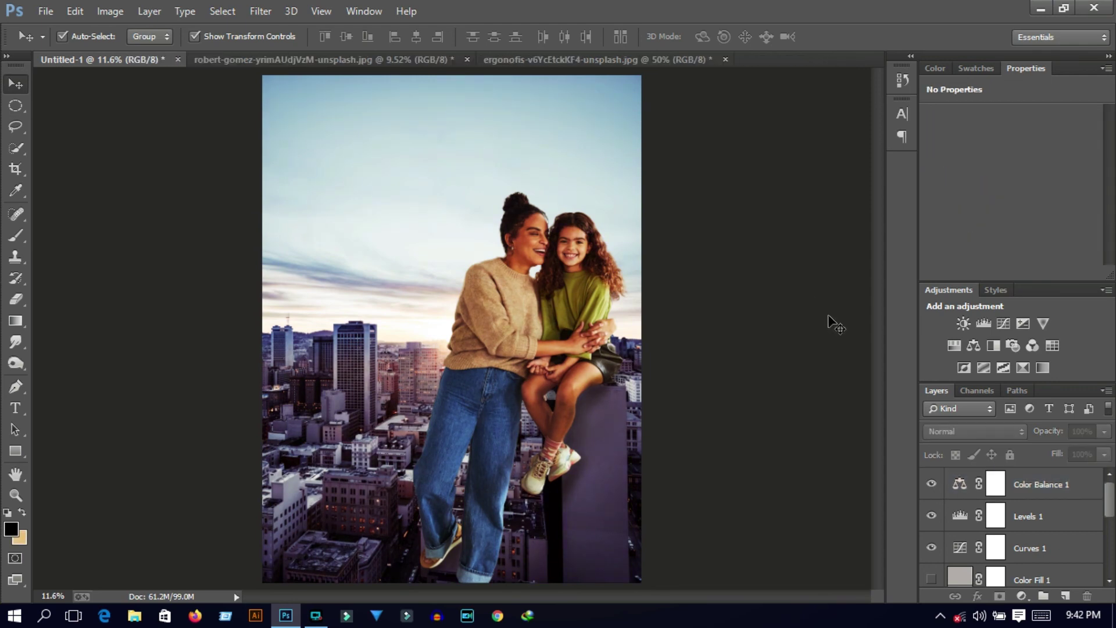
scroll(1012, 555, "down", 5)
Apply a Camera Raw Filter to city Layer 2 with Clarity +7 and Luminance noise reduction 37.
left_click(1014, 539)
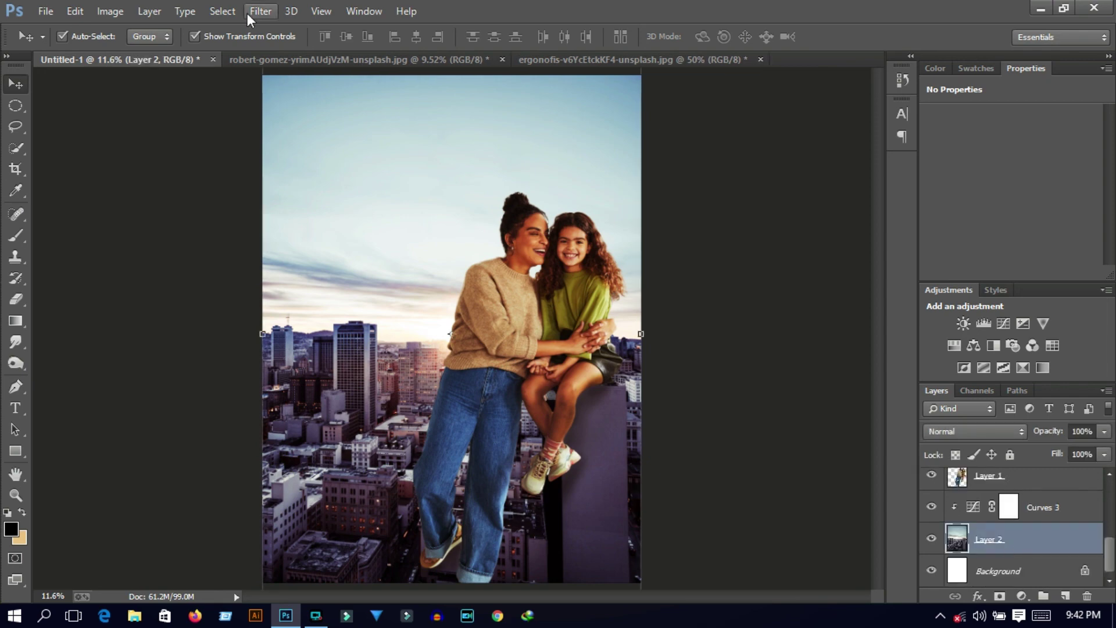
left_click(260, 11)
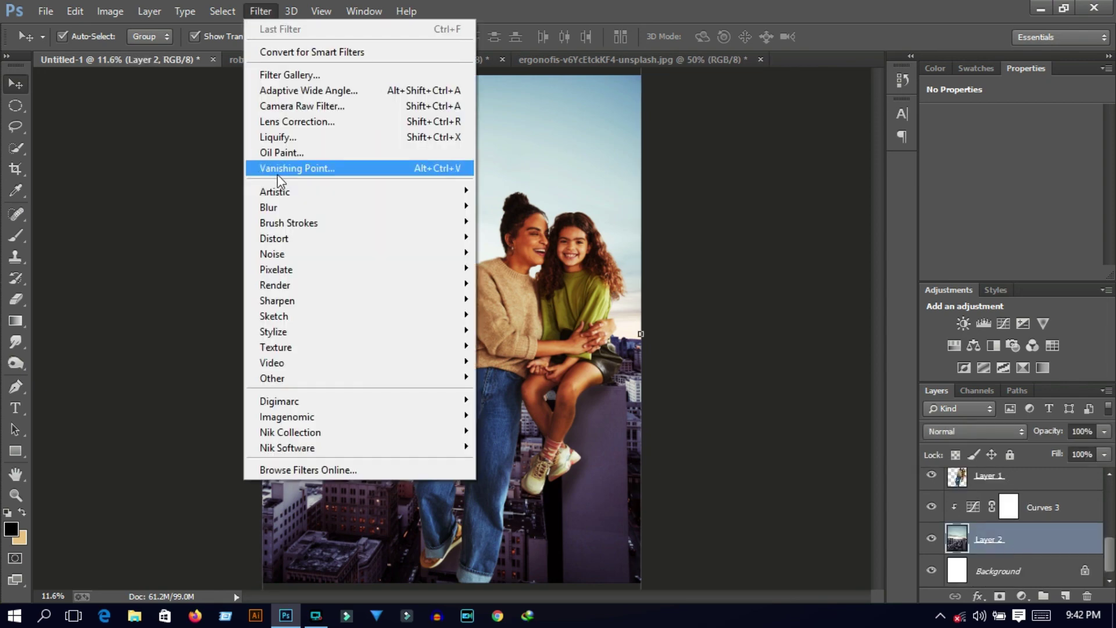
left_click(311, 106)
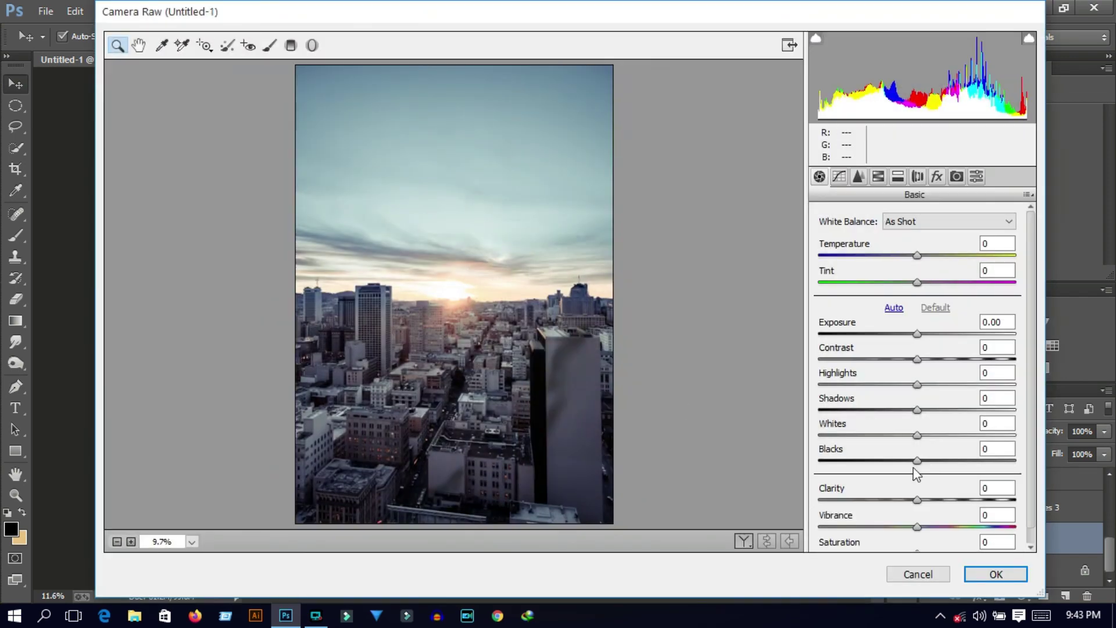
mouse_move(917, 500)
left_mouse_down()
mouse_move(939, 527)
mouse_move(920, 542)
left_mouse_up()
left_click(858, 177)
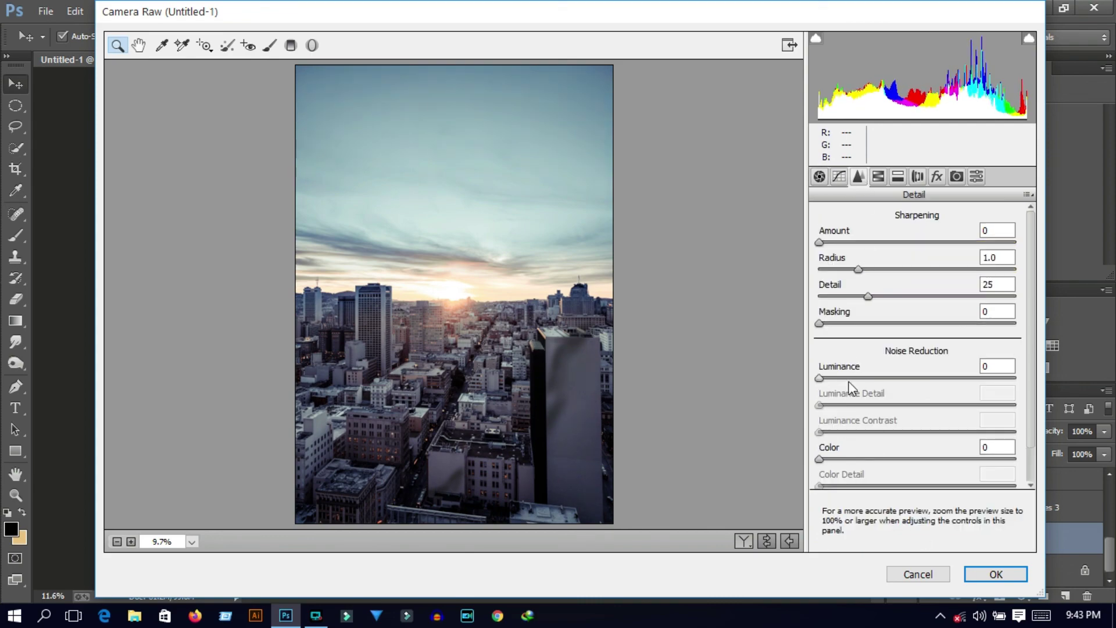
left_click_drag(852, 381, 892, 379)
left_click(997, 573)
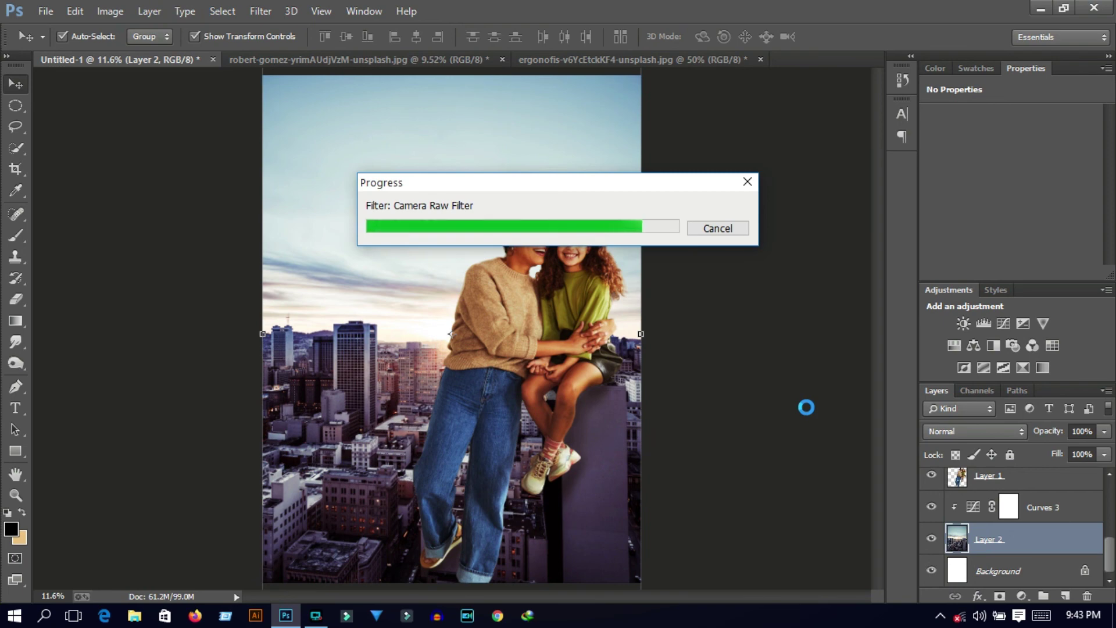
left_click(776, 379)
Apply a Camera Raw Filter to the mother-and-daughter layer with Luminance 38 and Sharpening Amount 18.
left_click(522, 347)
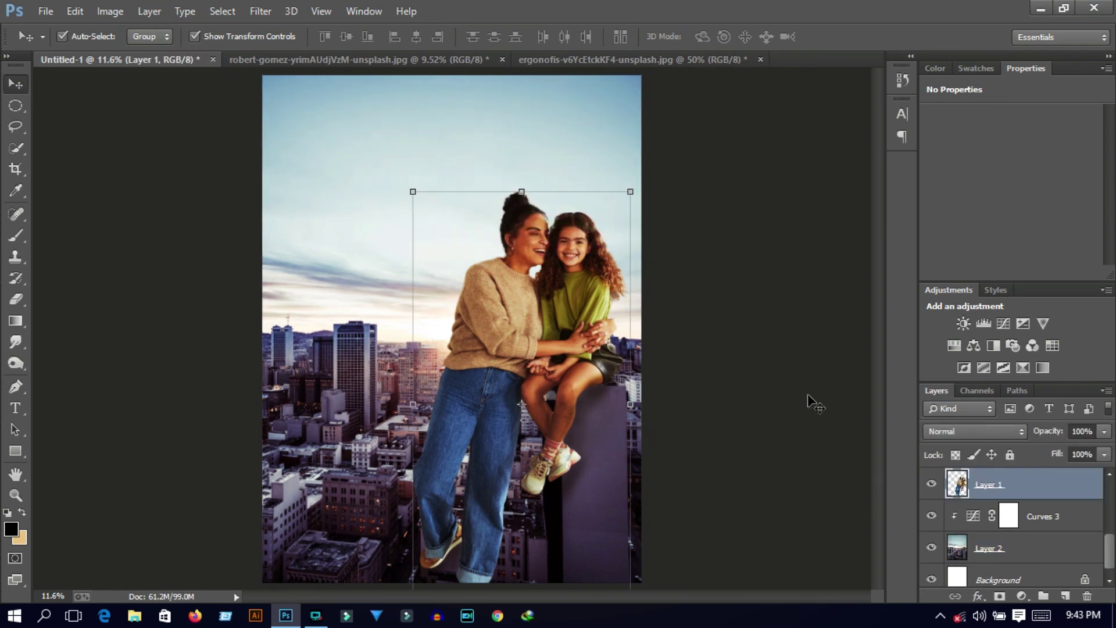
left_click(261, 11)
left_click(314, 102)
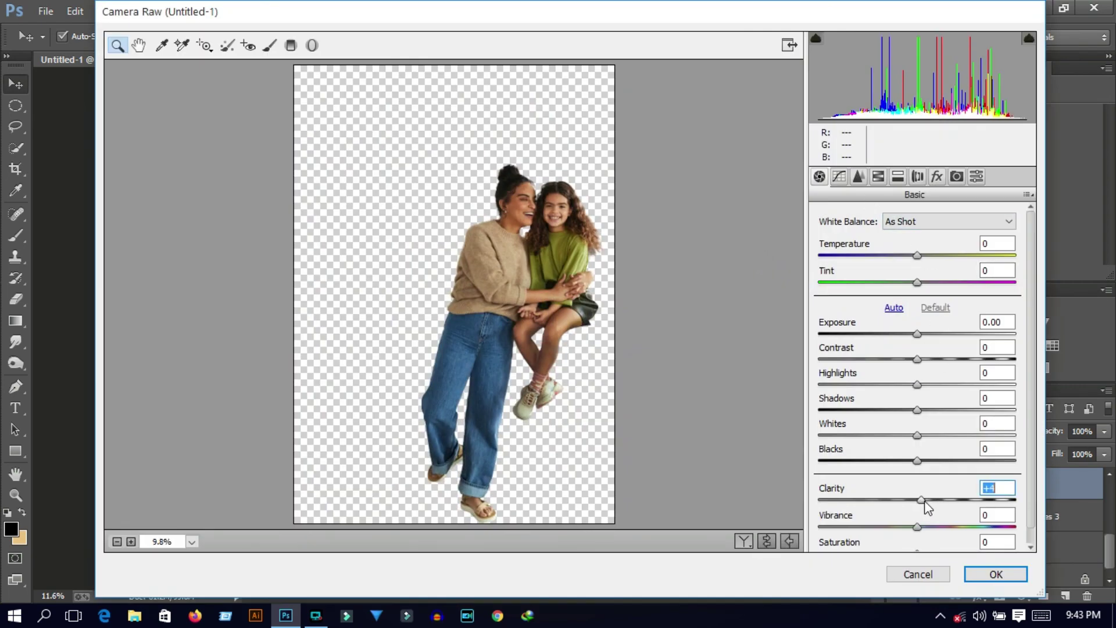
left_click(857, 177)
left_click_drag(819, 378, 893, 379)
left_click_drag(819, 242, 843, 245)
left_click(1014, 576)
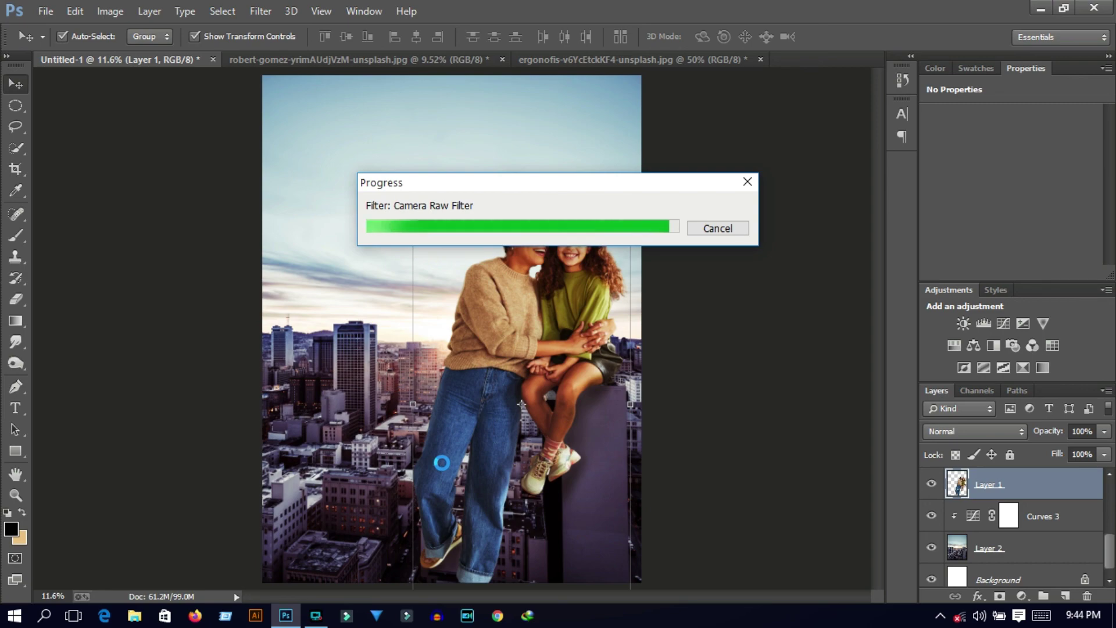
left_click(709, 283)
key("ctrl+plus")
key("ctrl+plus")
key("ctrl+plus")
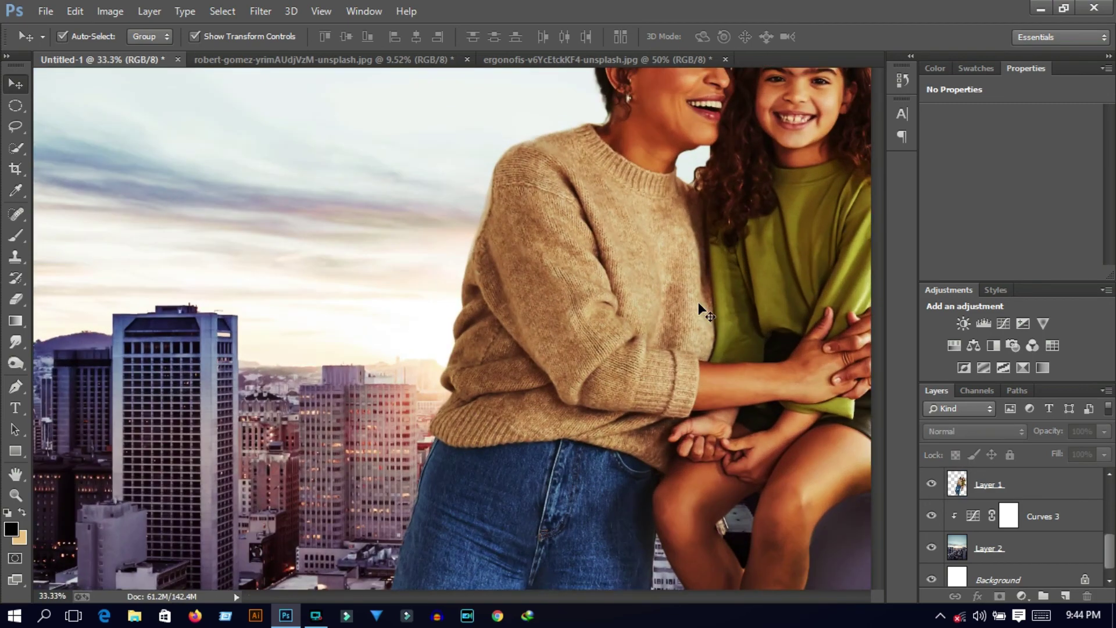